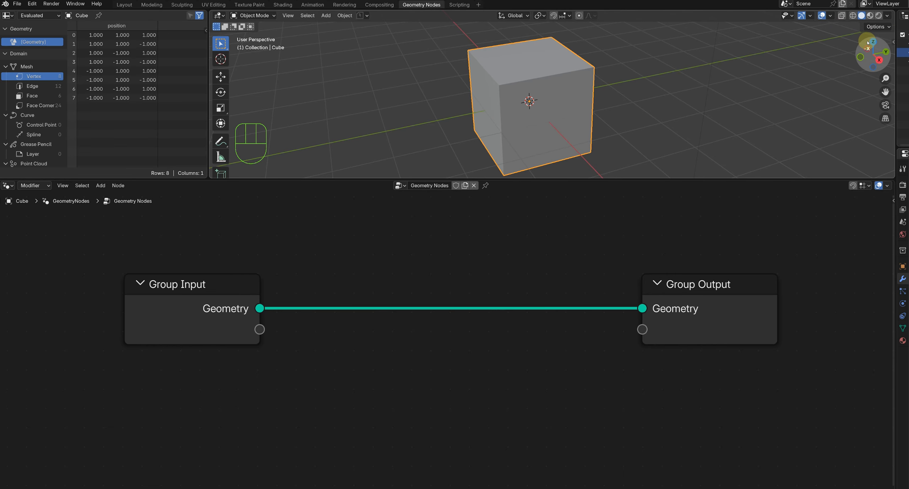
- Switch the viewport to the top view and enable Attribute Text in the Viewer Node overlays
click(872, 42)
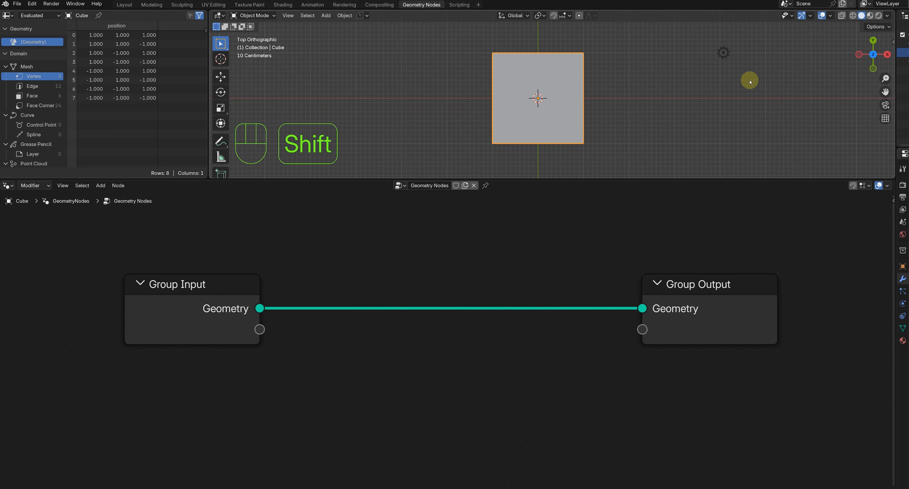
click(831, 16)
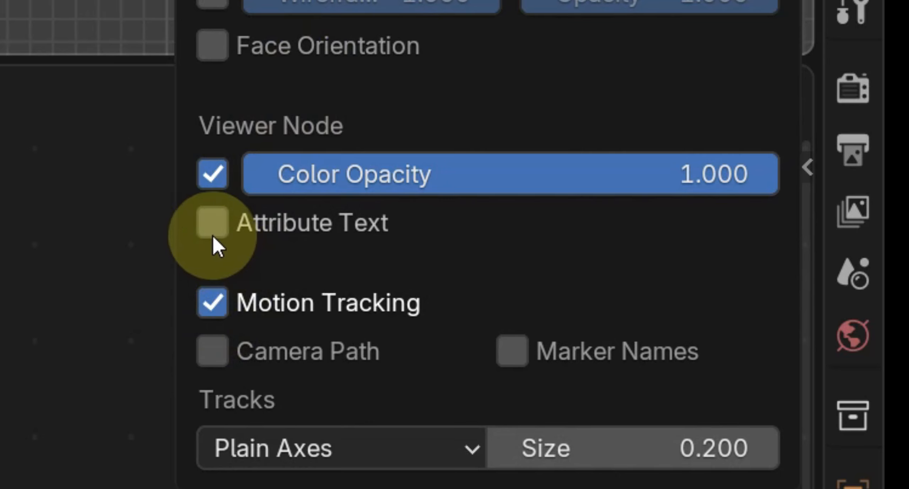
click(775, 213)
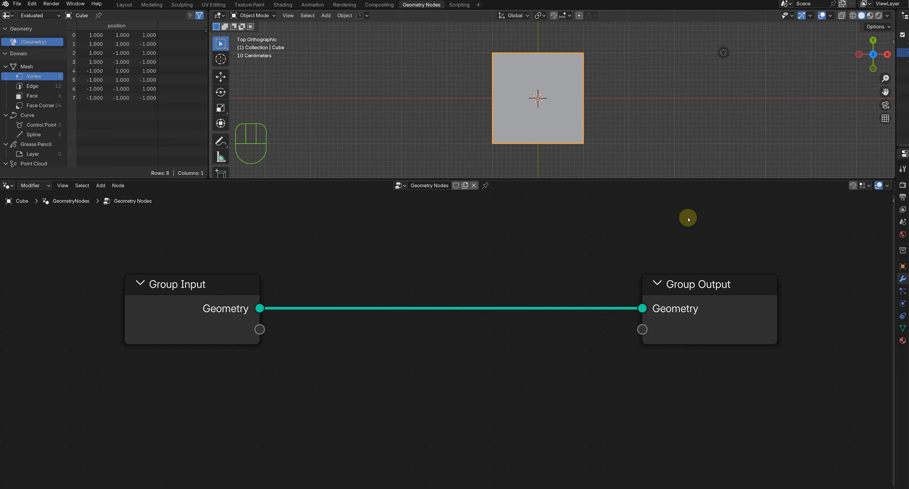
- Add a Curve Line node to the node tree between the Group Input and Group Output
key(shift+a)
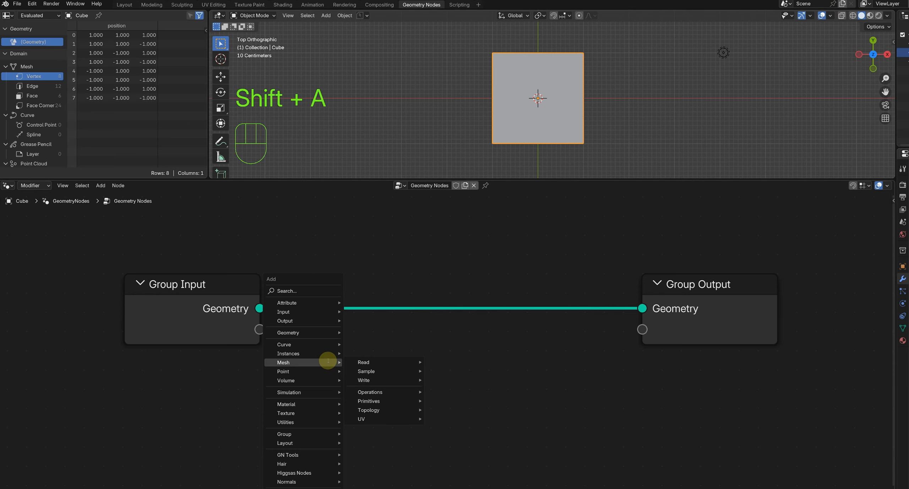
text(cl)
click(345, 397)
click(309, 320)
middle_drag(272, 323, 268, 272)
- Delete the Group Input node and reposition the Group Output node beside the Curve Line node
drag(243, 339, 176, 271)
key(Delete)
scroll(226, 323, down, 2)
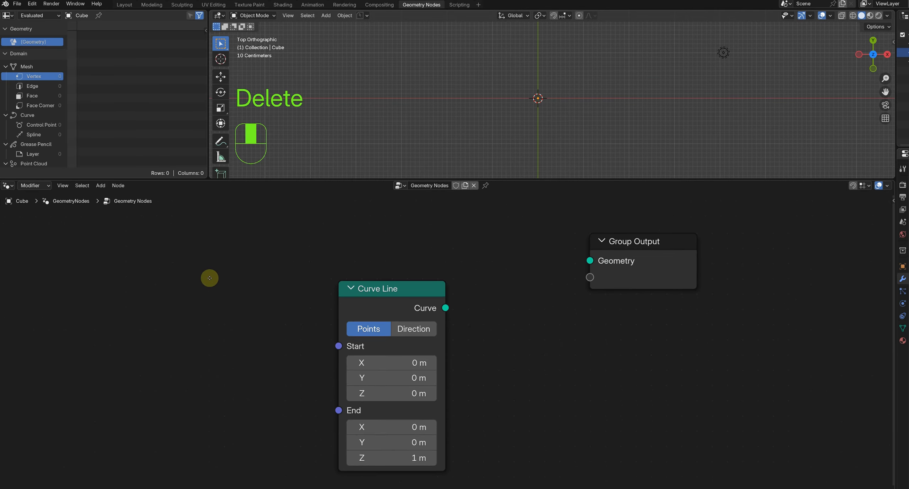
middle_drag(209, 279, 199, 290)
drag(608, 252, 648, 298)
click(520, 342)
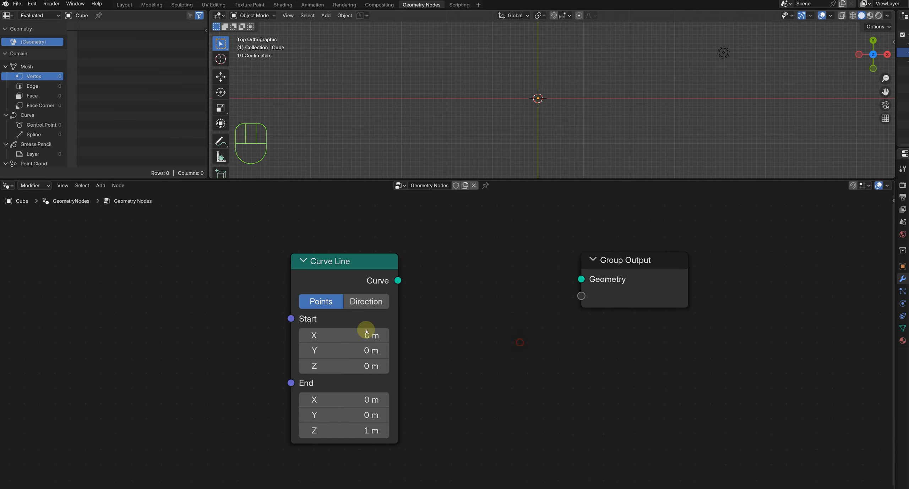
- Feed the Curve Line's Start and End from two separate Combine XYZ nodes and align the Curve Line beside them
drag(291, 318, 199, 288)
text(comb)
click(170, 304)
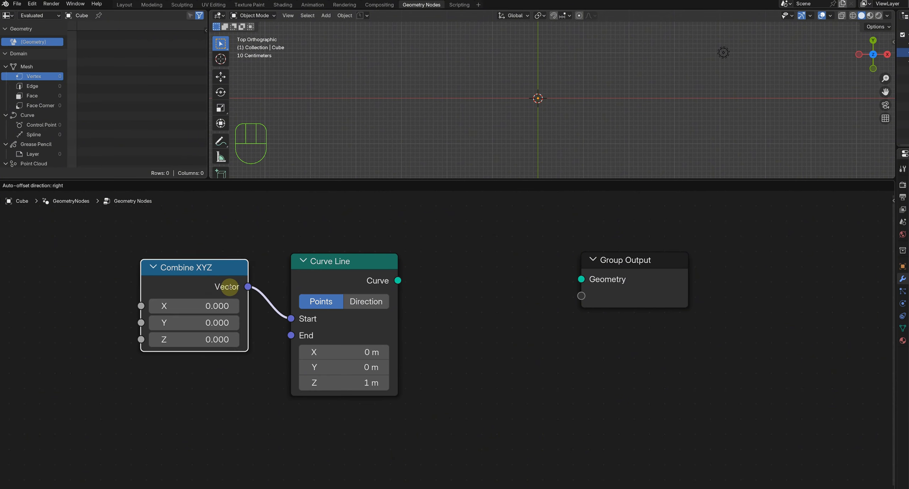
click(259, 280)
key(shift+d)
click(232, 369)
drag(275, 375, 290, 335)
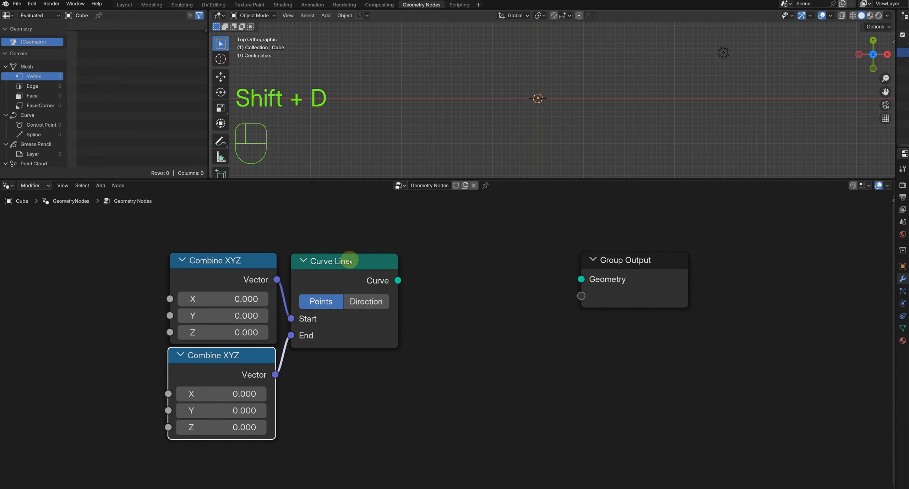
drag(350, 262, 348, 293)
- Add a Value node set to 1 ahead of the Combine XYZ nodes, leaving a gap before them
scroll(148, 345, left, 5)
key(shift+a)
text(value)
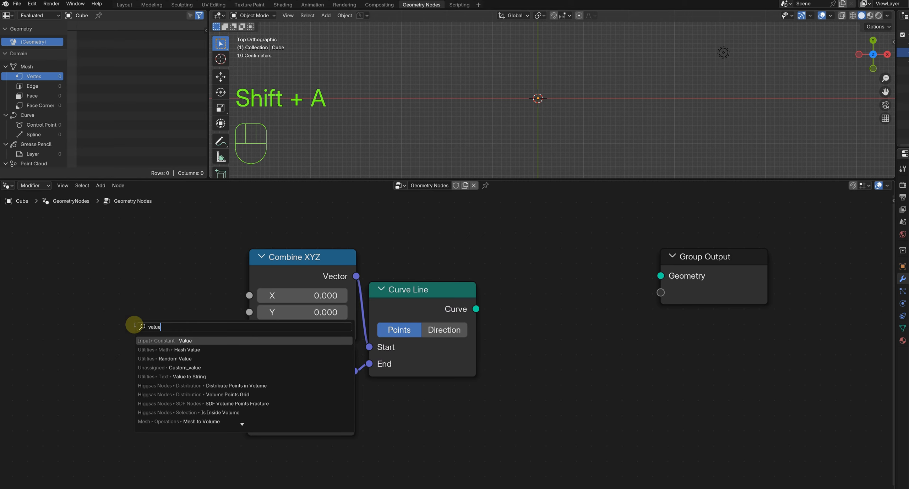
key(Return)
click(102, 349)
click(97, 362)
text(1)
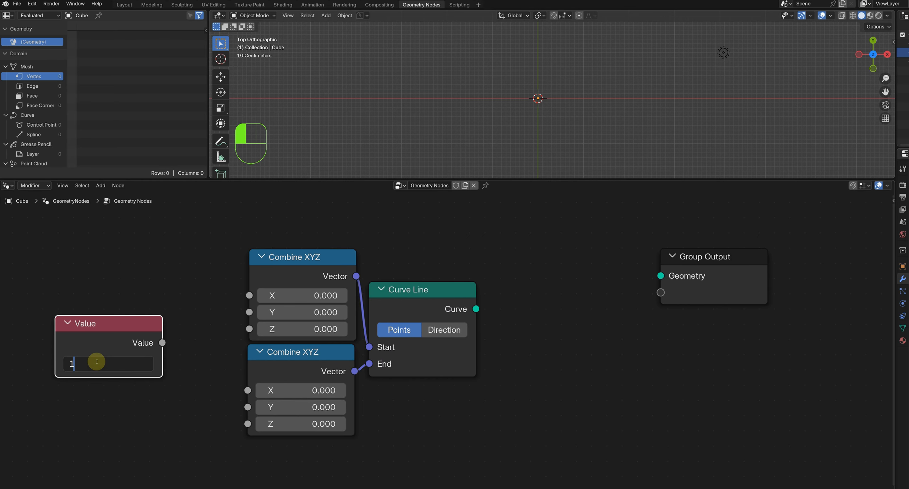
key(Return)
scroll(539, 387, left, 2)
drag(113, 317, 38, 307)
- Add a Multiply math node with factor 0.5, fed by the Value node
drag(133, 326, 160, 314)
text(mu)
click(188, 329)
click(201, 264)
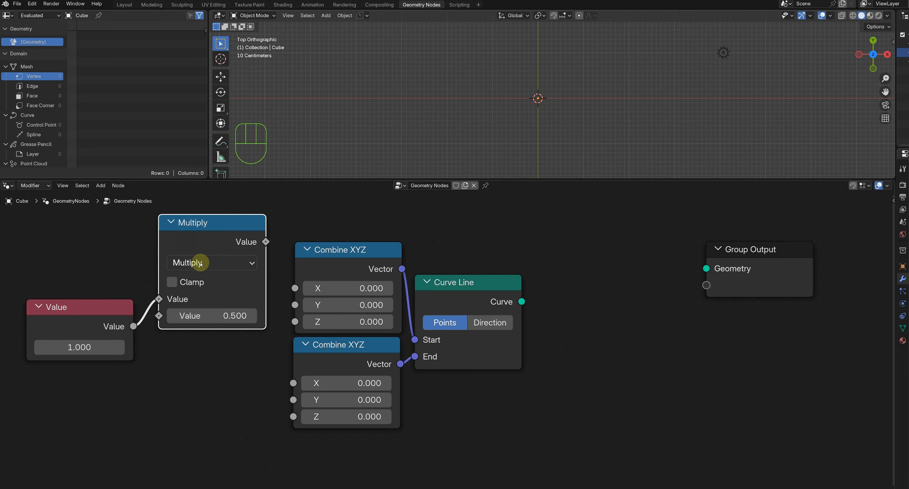
- Duplicate the Multiply node with its input link, wire each Multiply into a Combine XYZ X, and set the copy's factor to -0.5
key(shift+ctrl+d)
click(234, 350)
drag(265, 241, 295, 288)
drag(264, 362, 293, 383)
click(228, 436)
text(-0.5)
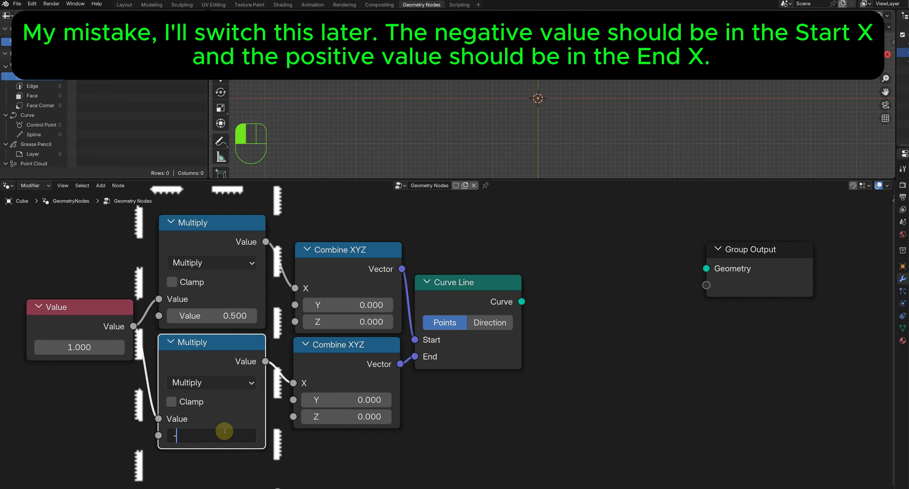
key(Return)
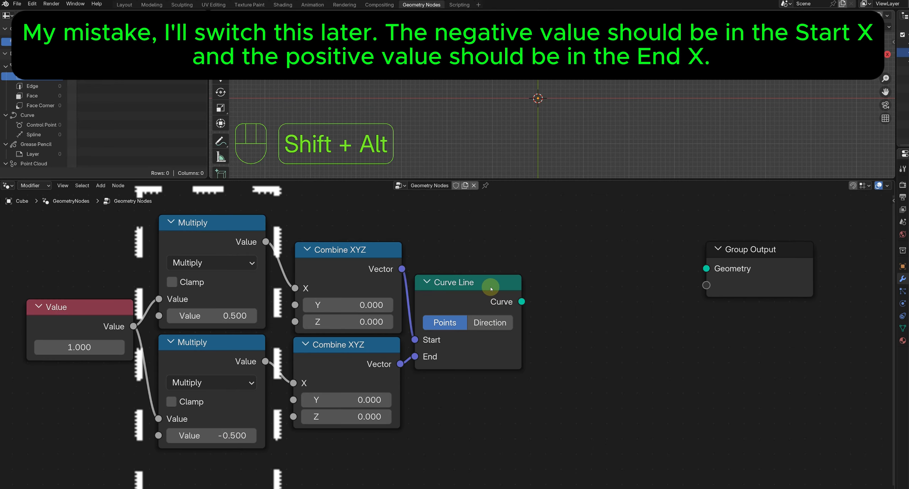
- Connect the Curve Line to the Group Output and show the curve's control points in the spreadsheet
alt+shift+click(491, 286)
scroll(497, 117, up, 8)
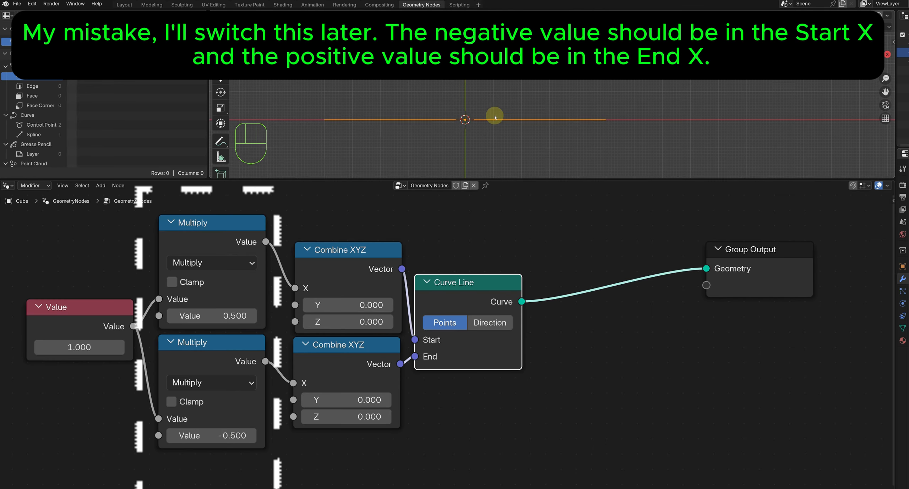
click(42, 125)
click(478, 245)
- Add an Index node below the Curve Line node
key(shift+a)
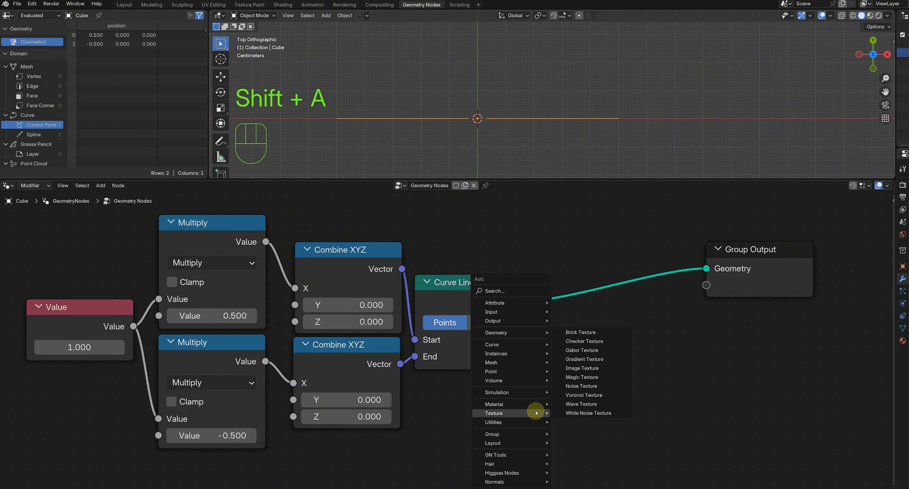
text(inde)
click(580, 408)
click(345, 408)
- Preview the index values on the Curve Line's points with a Viewer node, and remove the Viewer
ctrl+shift+click(455, 424)
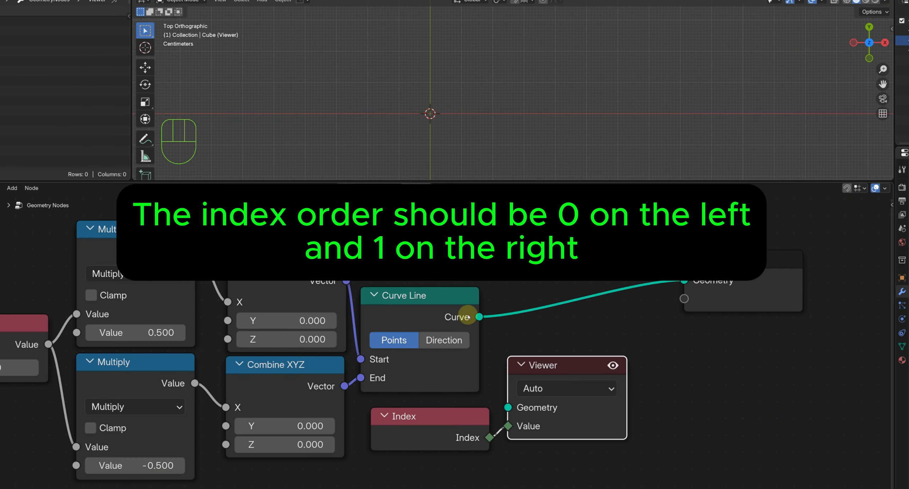
ctrl+shift+click(467, 317)
click(569, 440)
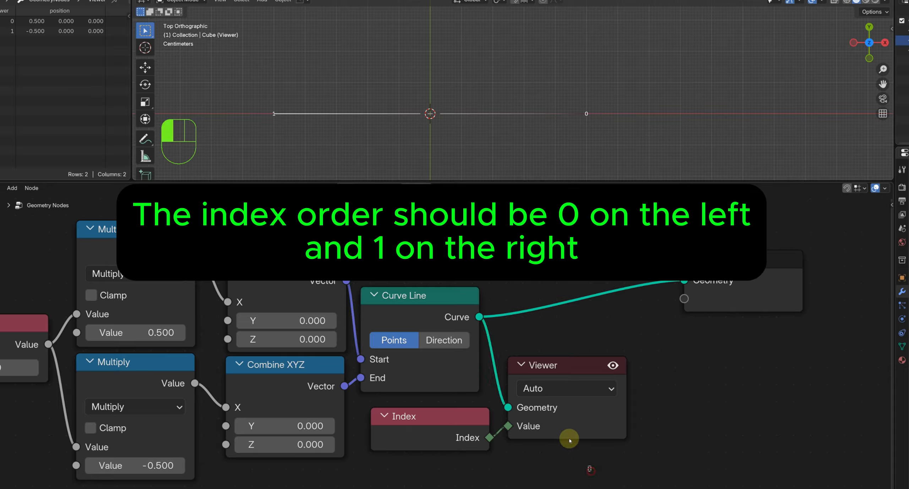
click(565, 432)
key(Delete)
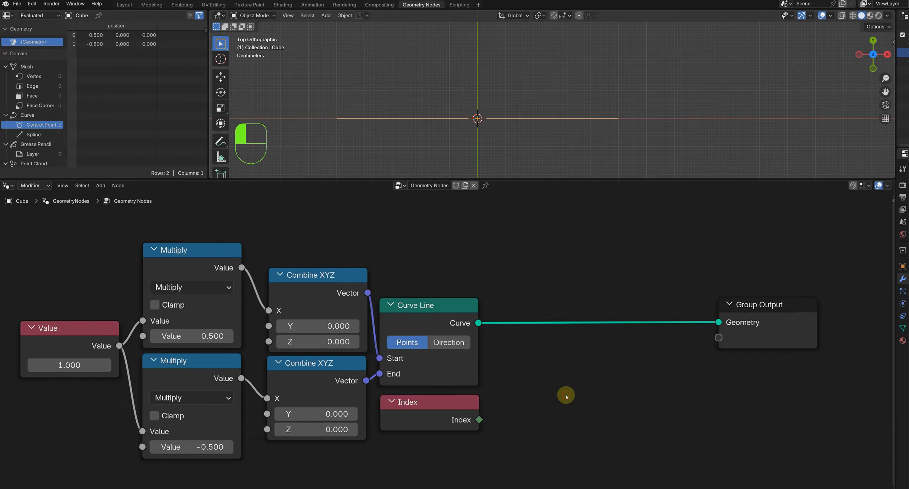
- Insert a Resample Curve node with a count of 5 between the Curve Line and the Group Output
key(shift+a)
text(resa)
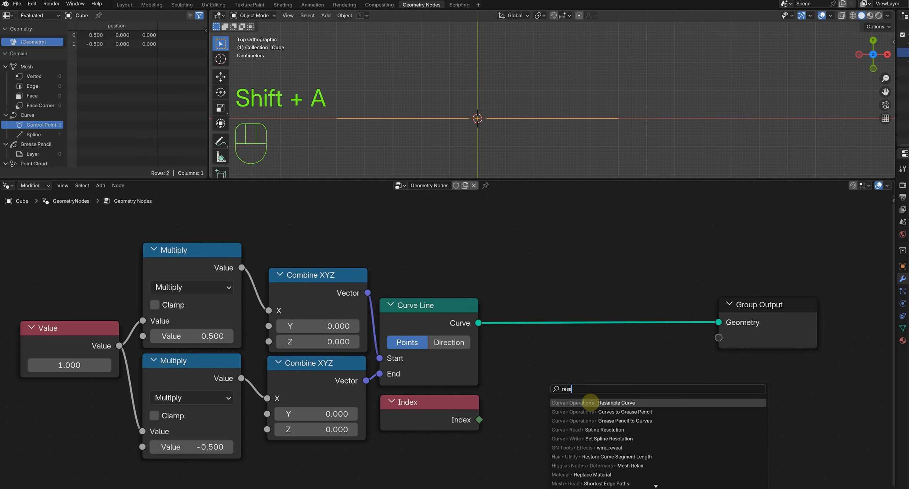
key(Return)
click(510, 286)
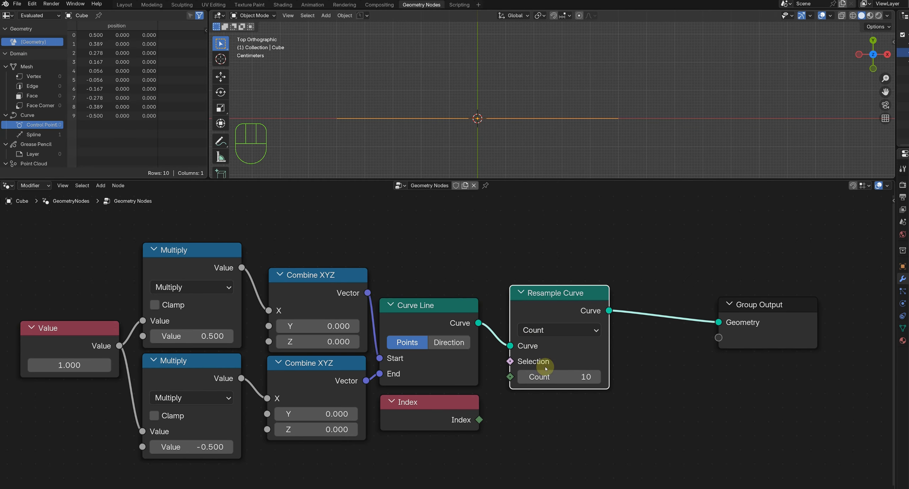
text(5)
key(Return)
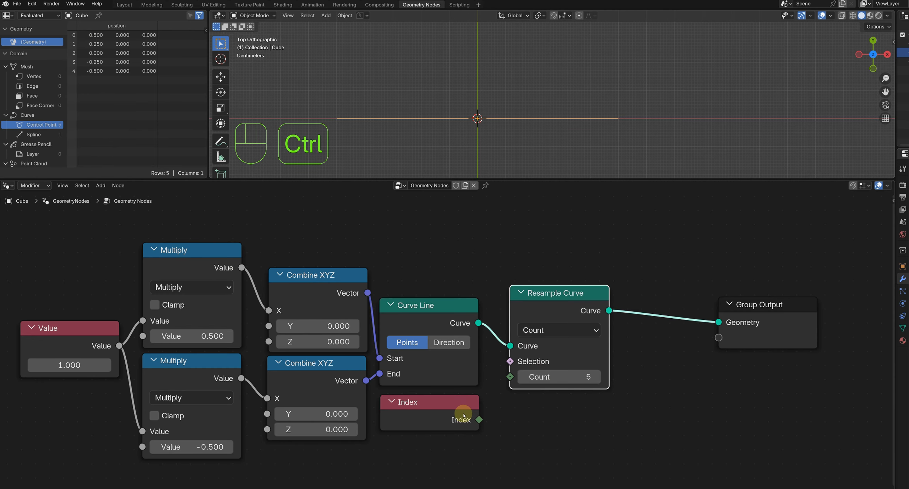
- Preview the resampled curve's point indices with a Viewer node placed below the Group Output
ctrl+shift+click(558, 301)
ctrl+shift+click(446, 416)
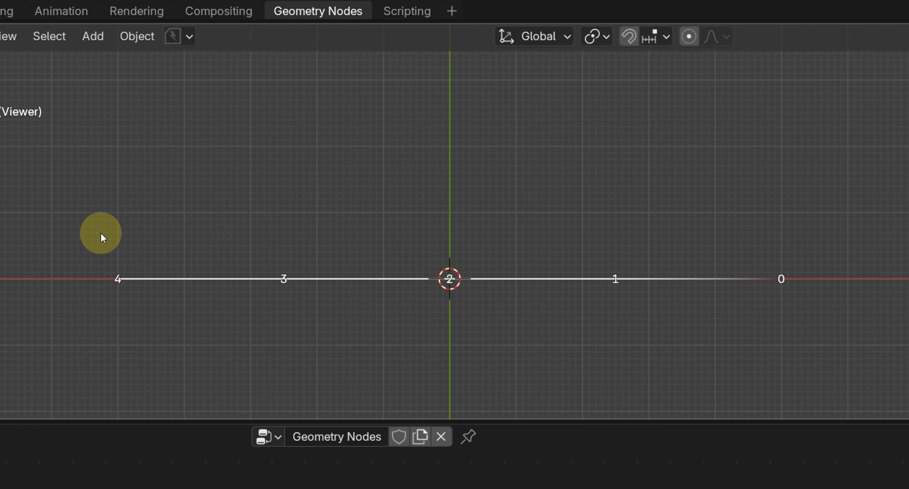
drag(577, 396, 767, 380)
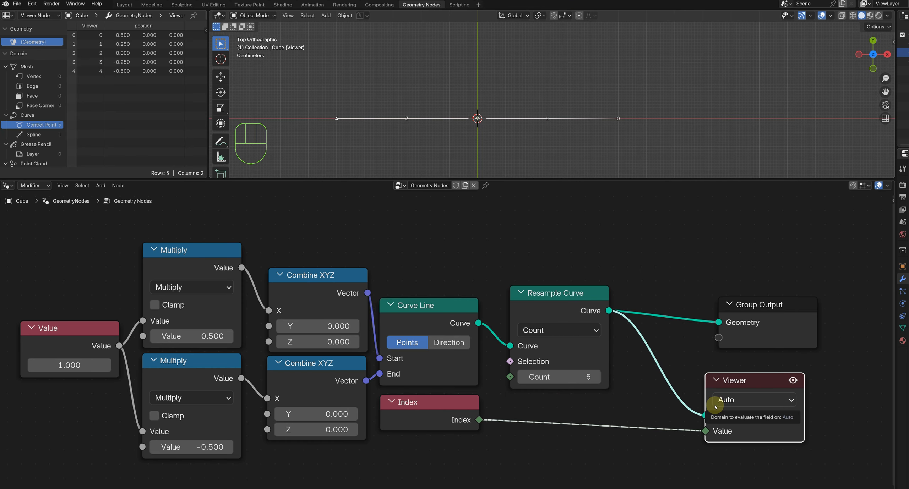
- Swap the two Multiply nodes so -0.5 feeds the Start X and 0.5 the End X, and delete the Viewer node
click(242, 379)
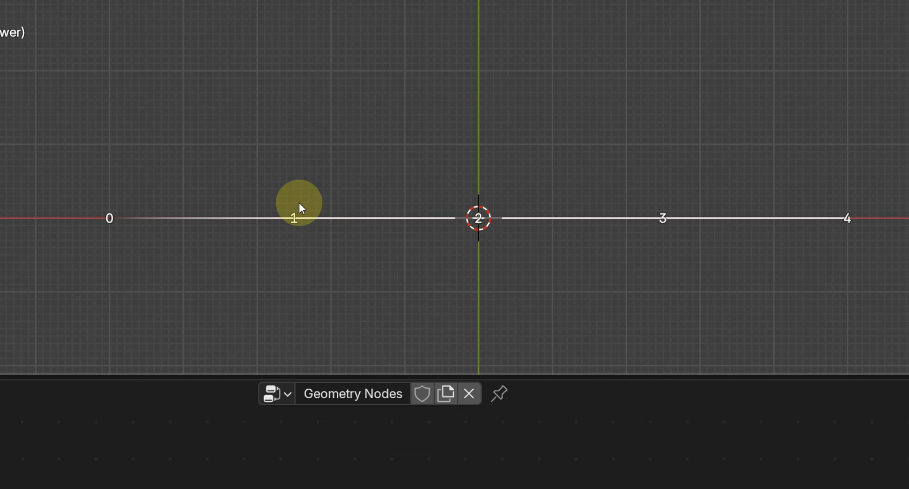
mouse_move(197, 248)
mouse_down()
mouse_move(199, 382)
mouse_move(195, 253)
mouse_up()
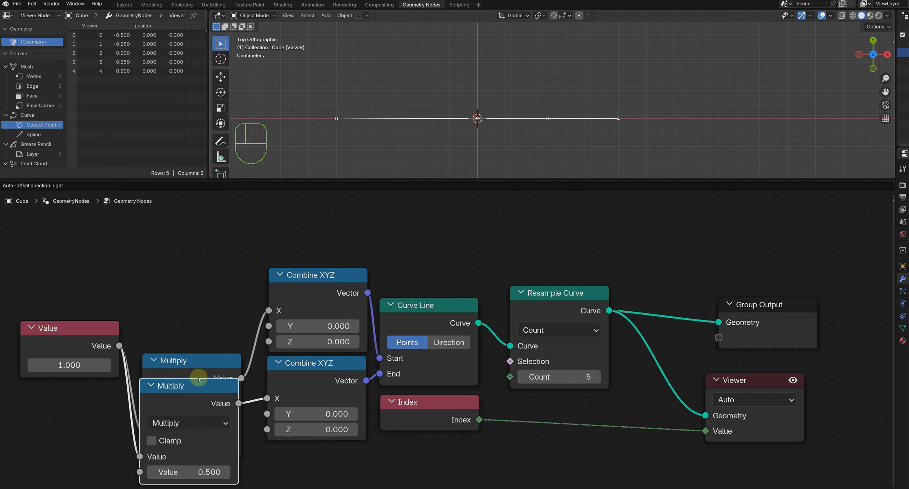
drag(195, 382, 195, 354)
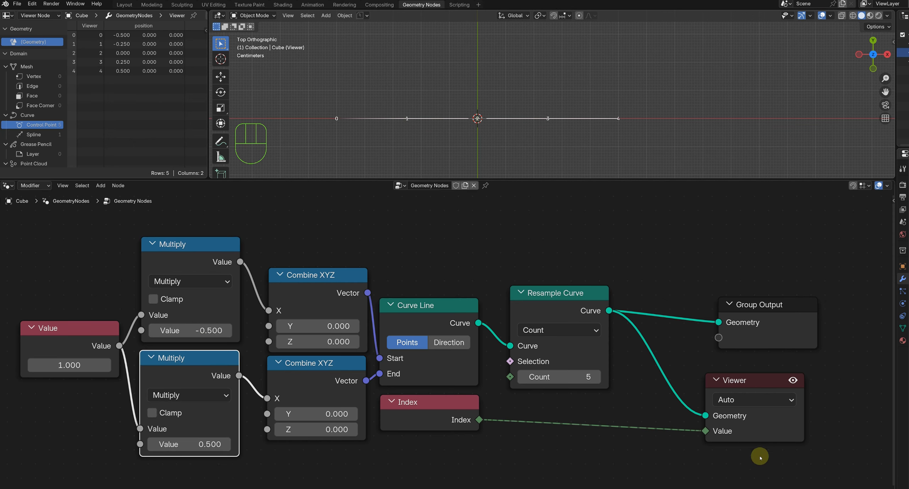
click(732, 387)
key(x)
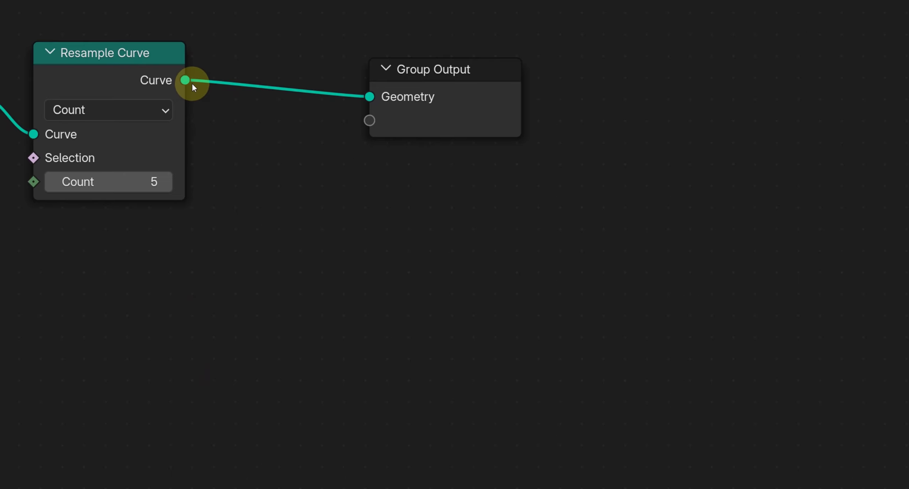
- Add a Sample Curve node fed by the Resample Curve output and move the Group Output further away to make room
drag(192, 83, 352, 297)
text(sample)
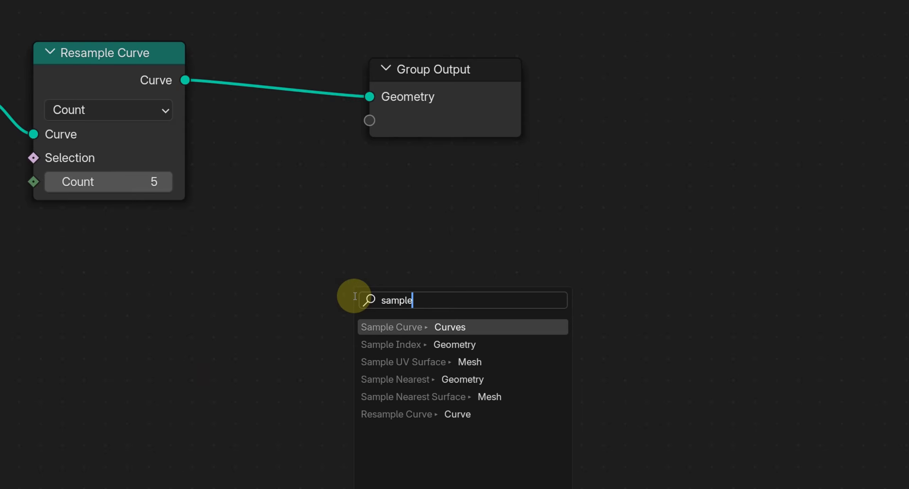
key(Return)
click(320, 270)
drag(430, 131, 779, 136)
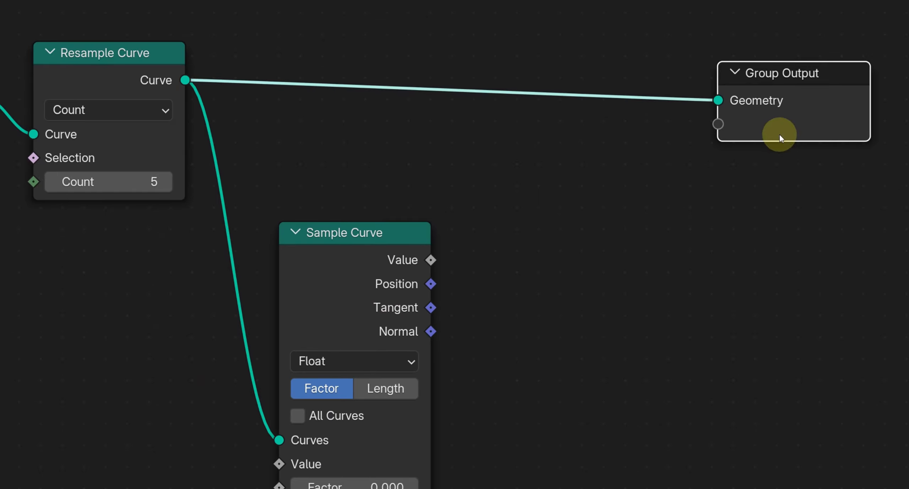
click(532, 320)
middle_drag(531, 320, 619, 366)
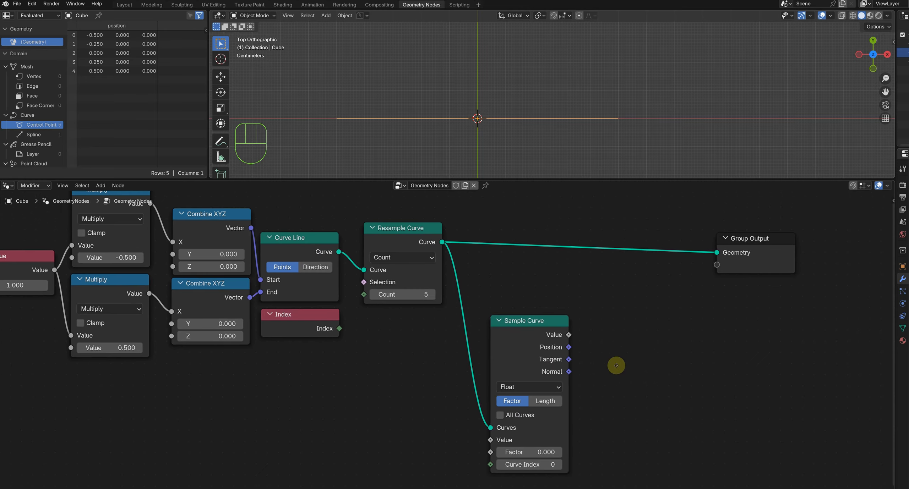
- Add a Points node and drive its Position with the Sample Curve's Position output
key(shift+a)
text(po)
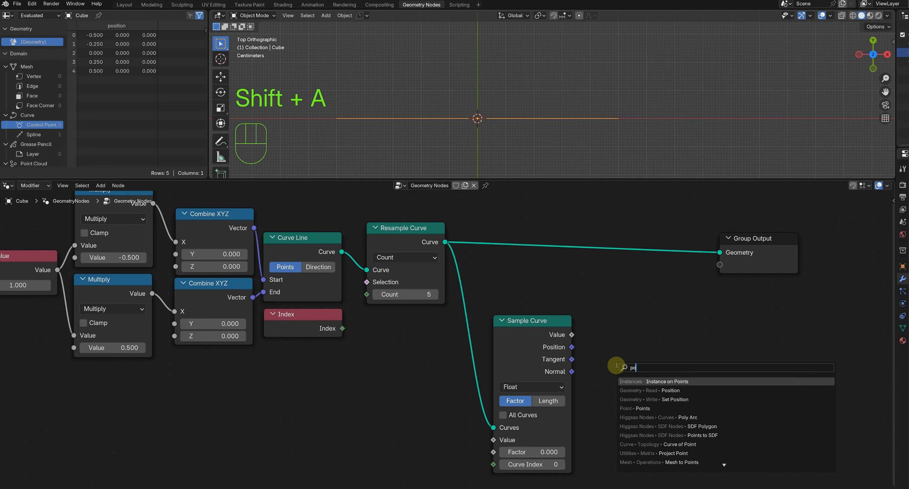
click(642, 407)
click(609, 311)
drag(572, 347, 609, 353)
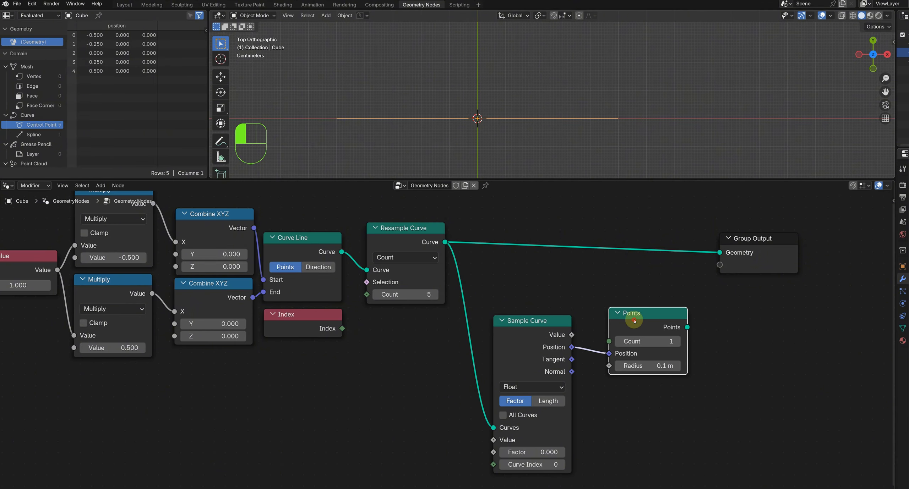
- Insert a Join Geometry node before the Group Output and connect the Points node to it alongside the resampled curve
drag(774, 249, 810, 245)
key(shift+a)
text(jo)
click(761, 339)
click(683, 243)
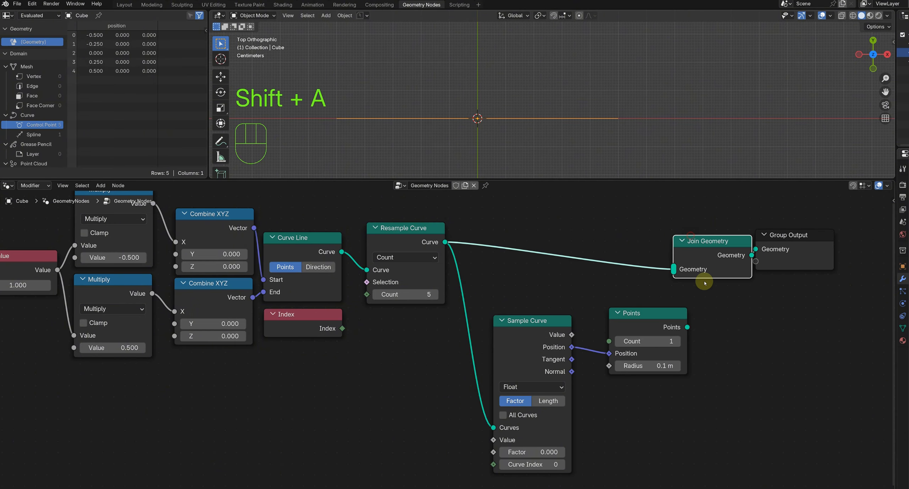
drag(687, 327, 654, 276)
drag(643, 321, 616, 329)
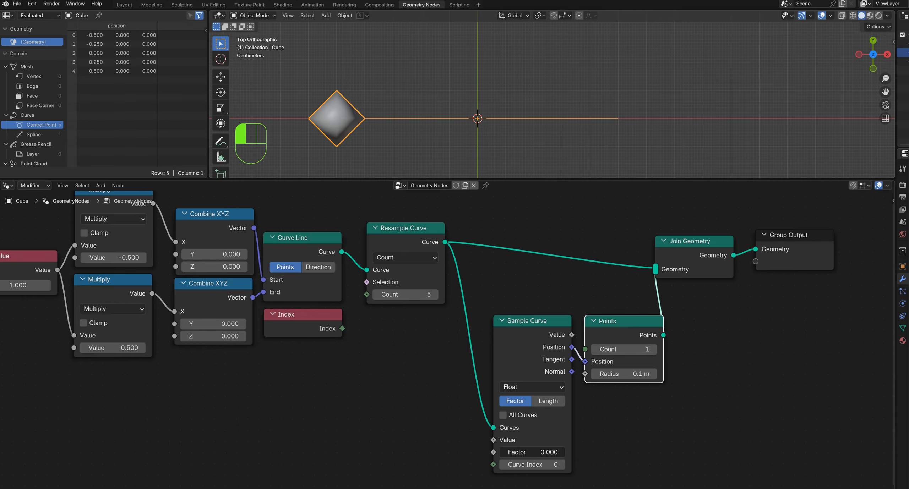
- Test the point's position along the curve by setting the Sample Curve factor to 0.333 and 0.667
drag(522, 452, 500, 455)
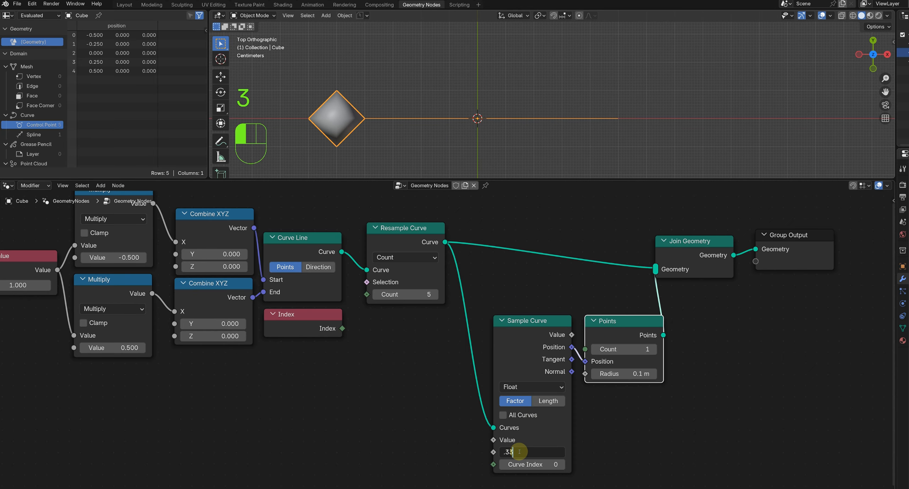
key(Return)
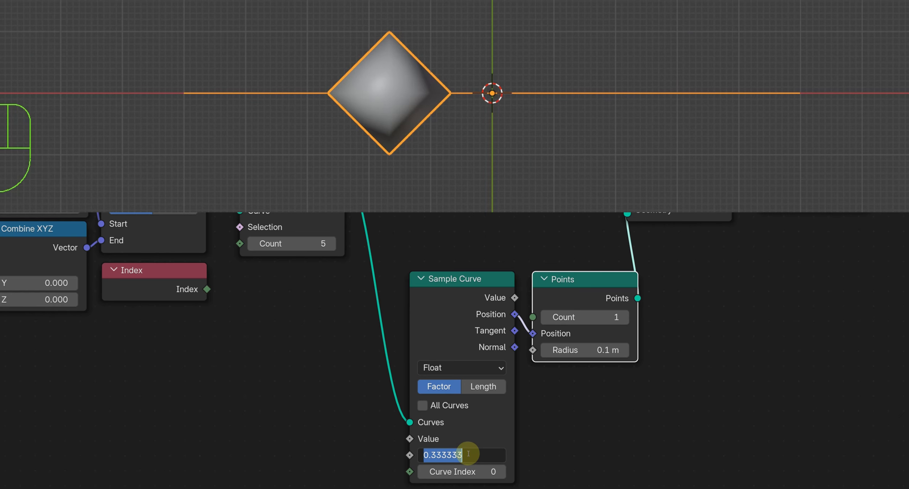
key(Return)
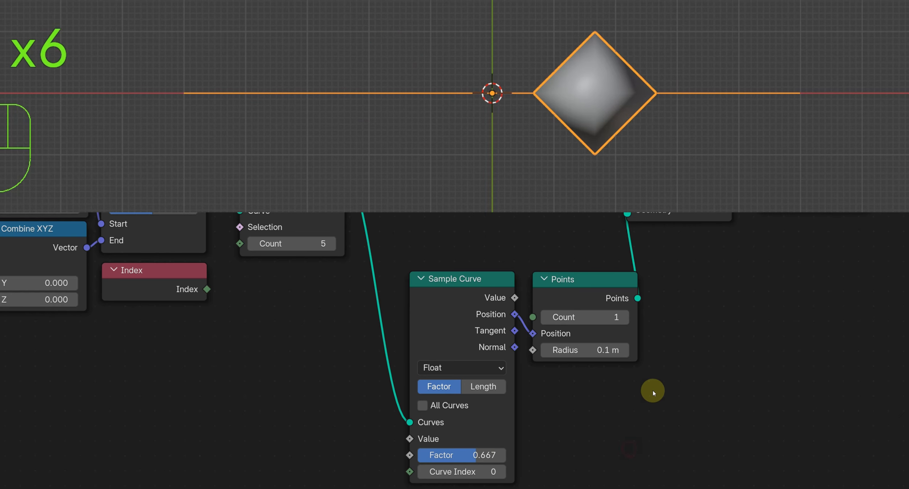
- Delete the Points and Join Geometry nodes, keeping the resampled curve linked to the output, and move the Group Output further away
click(584, 274)
key(Delete)
middle_drag(409, 303, 90, 333)
click(367, 218)
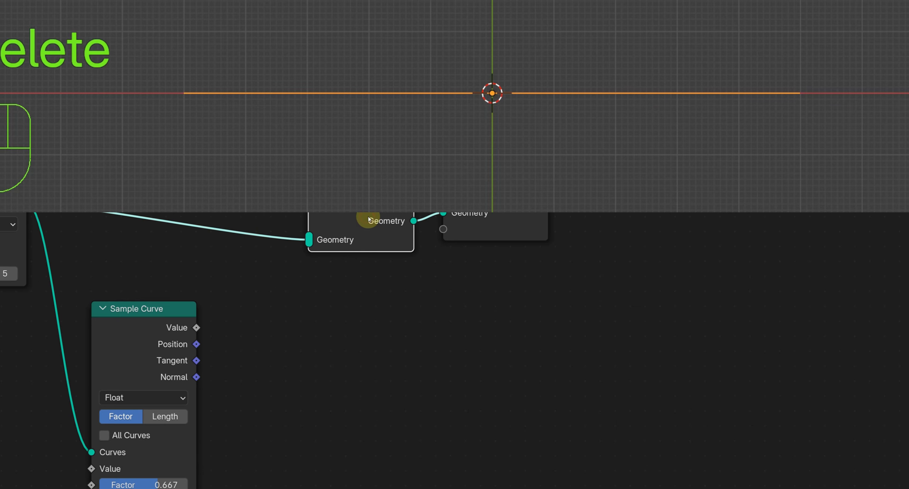
key(ctrl+x)
scroll(522, 259, down, 2)
drag(548, 235, 832, 227)
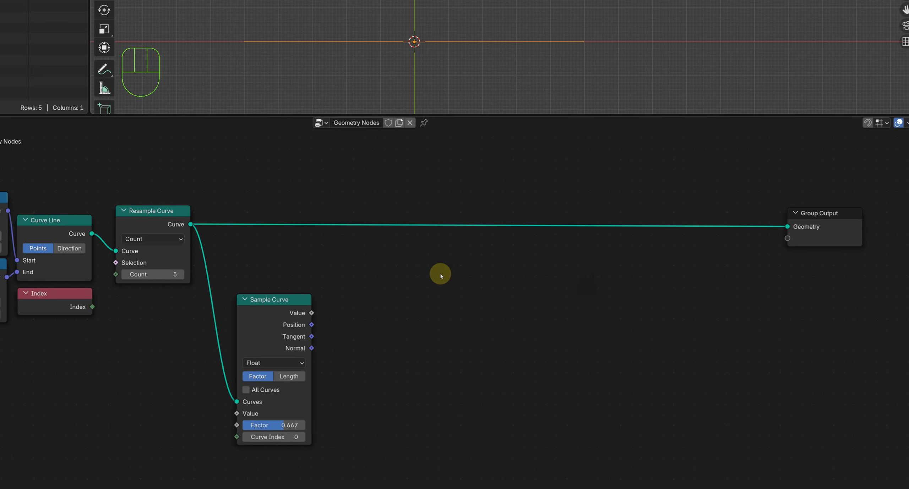
- Insert two Set Position nodes in series between the Resample Curve and the Group Output, and shift the Sample Curve node slightly
key(shift+a)
text(set pos)
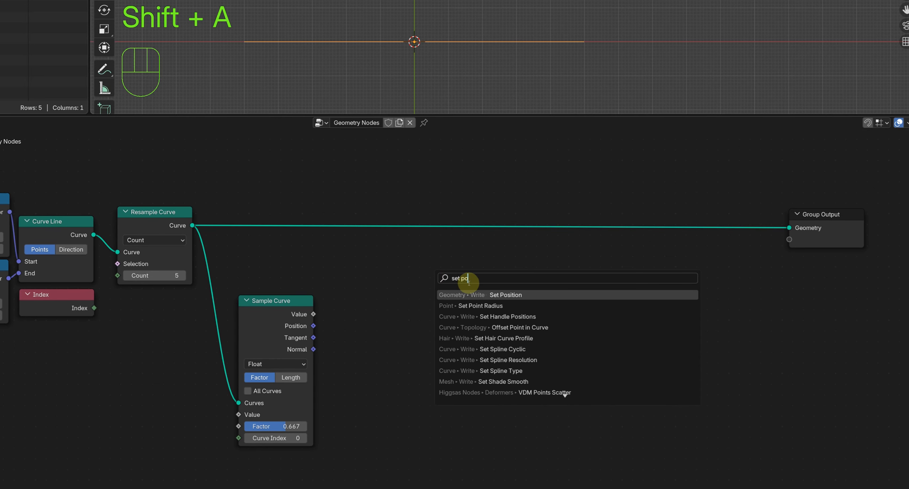
key(Return)
click(433, 212)
key(shift+d)
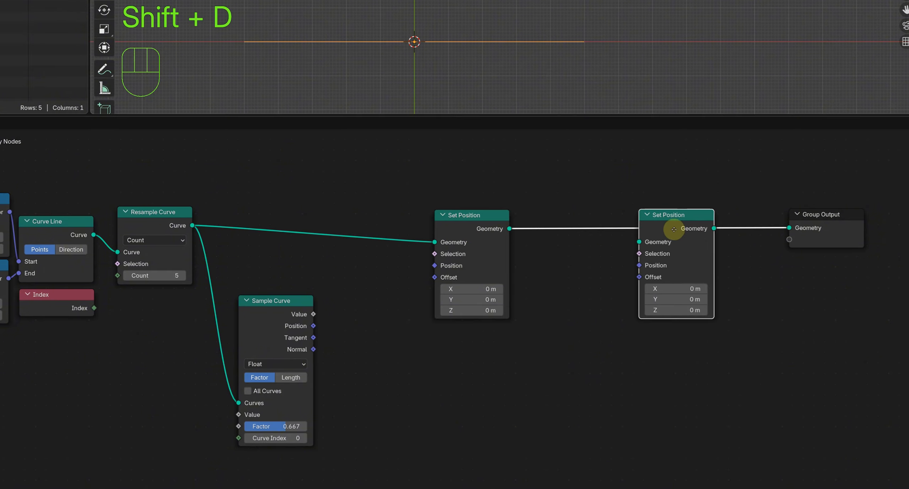
click(695, 234)
drag(299, 301, 311, 284)
- Duplicate the Index node above the first Set Position and feed it into A of a new integer Equal node
click(79, 300)
key(shift+d)
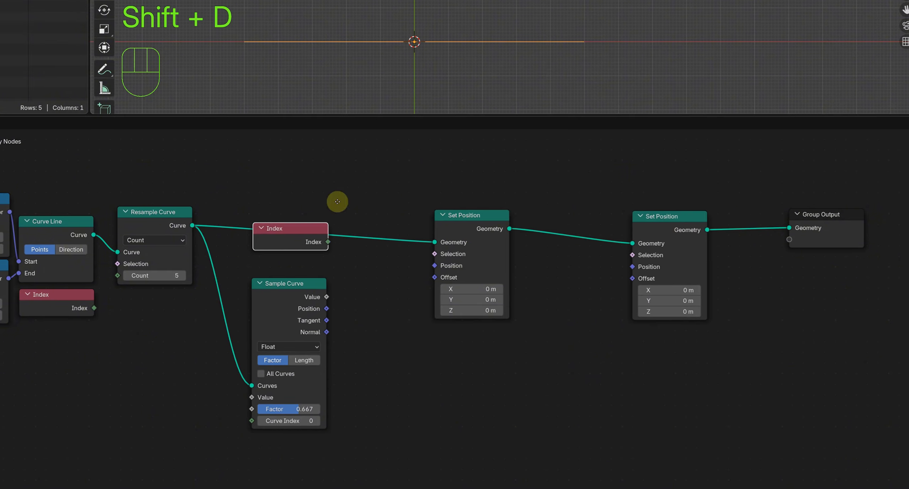
click(332, 179)
drag(349, 186, 393, 174)
text(eq)
click(404, 192)
click(371, 184)
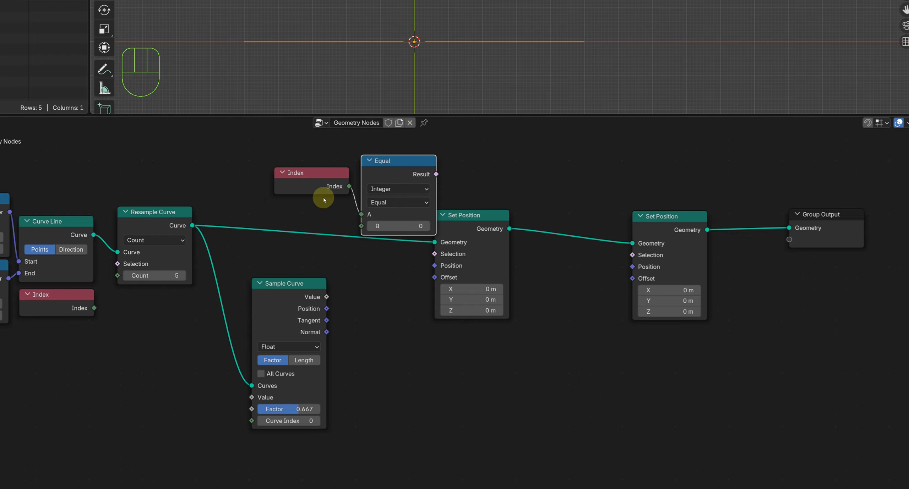
drag(339, 166, 343, 153)
- Preview the resampled curve's point indices, and drive the first Set Position's Selection with the Equal result, using 1 for B
ctrl+shift+click(176, 214)
ctrl+shift+click(81, 300)
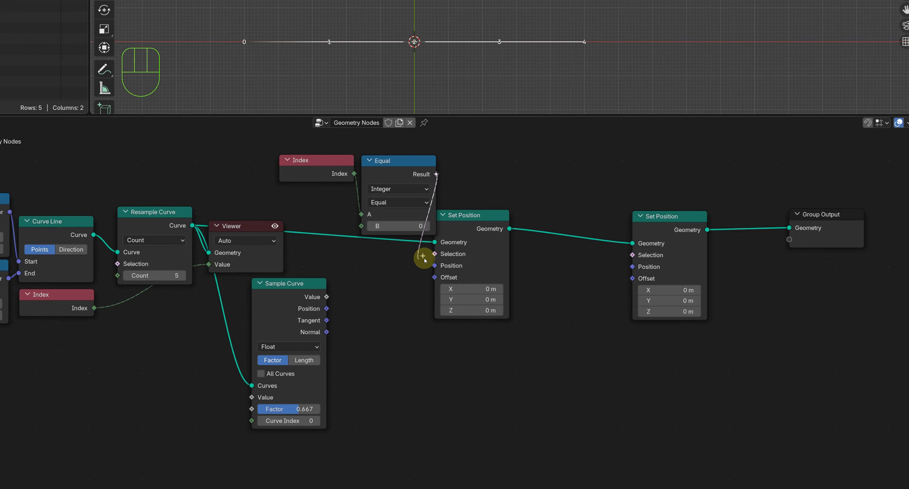
click(427, 229)
drag(325, 144, 389, 168)
drag(390, 167, 370, 156)
drag(369, 155, 462, 177)
middle_drag(402, 368, 390, 351)
- Duplicate the Index and Equal pair above the second Set Position with B set to 3, and delete the Viewer node
key(shift+d)
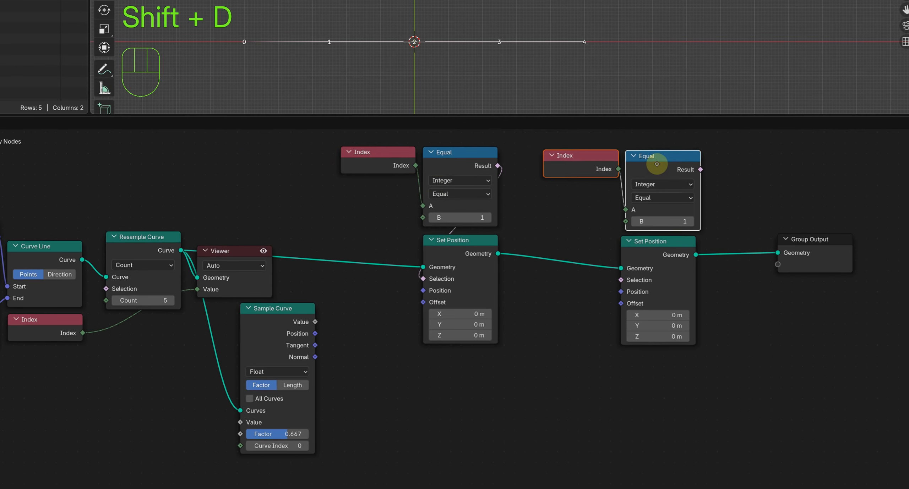
click(655, 171)
click(680, 216)
mouse_move(267, 337)
mouse_down()
mouse_move(237, 340)
mouse_move(271, 331)
mouse_up()
click(257, 252)
key(Delete)
- Set the Sample Curve factor to 0.333 and connect its Position output to the first Set Position's Position
middle_drag(201, 406, 253, 372)
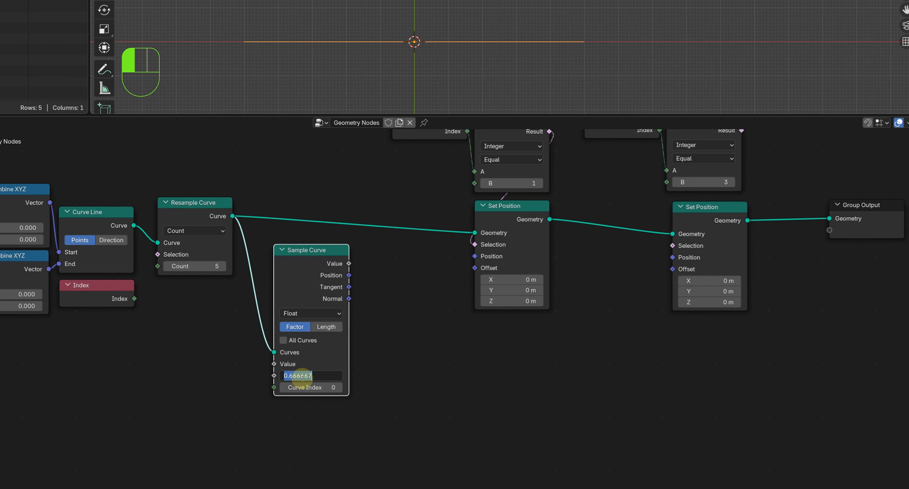
middle_drag(411, 339, 402, 394)
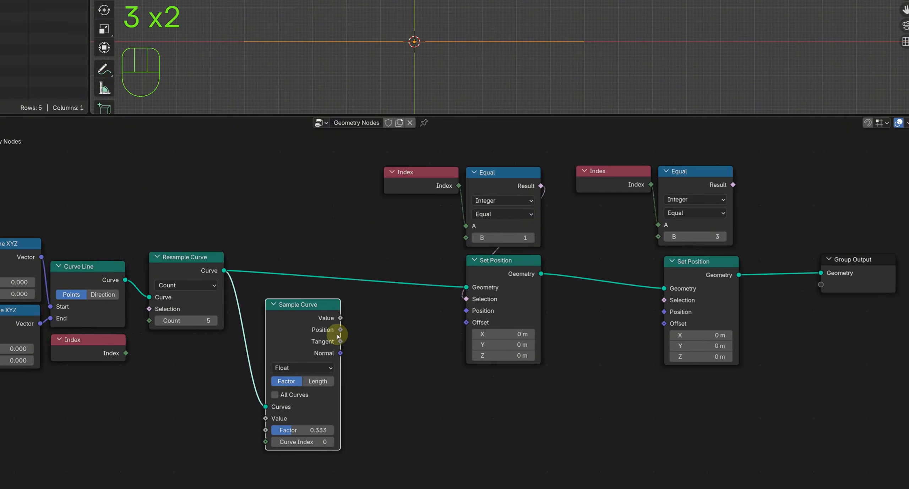
drag(340, 330, 466, 310)
- Preview the point indices after the first Set Position with a Viewer node, and delete the Viewer
ctrl+shift+click(109, 352)
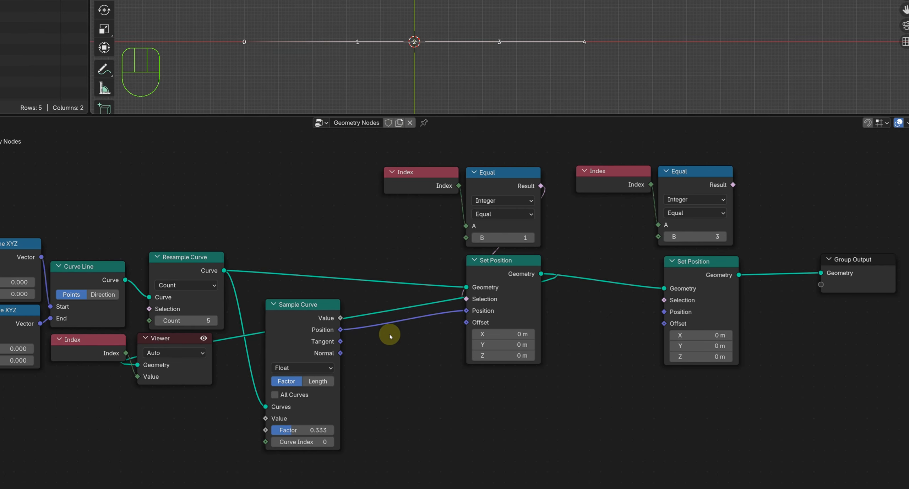
drag(179, 344, 615, 363)
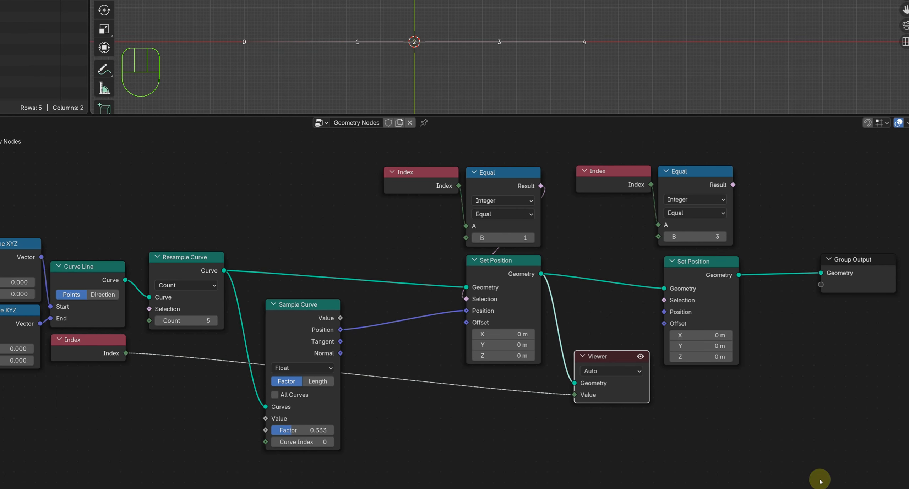
key(Delete)
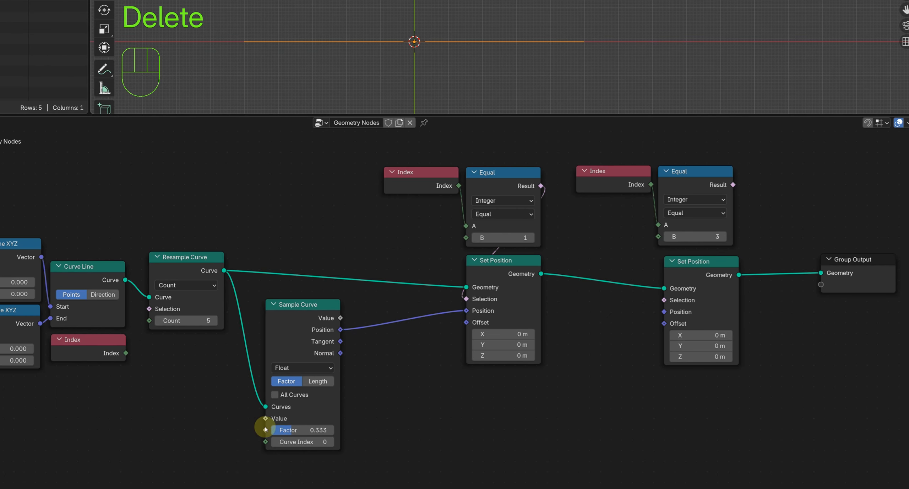
- Drive the Sample Curve's Factor with a new Divide node that divides 1 by 3
drag(266, 430, 213, 395)
text(div)
key(Return)
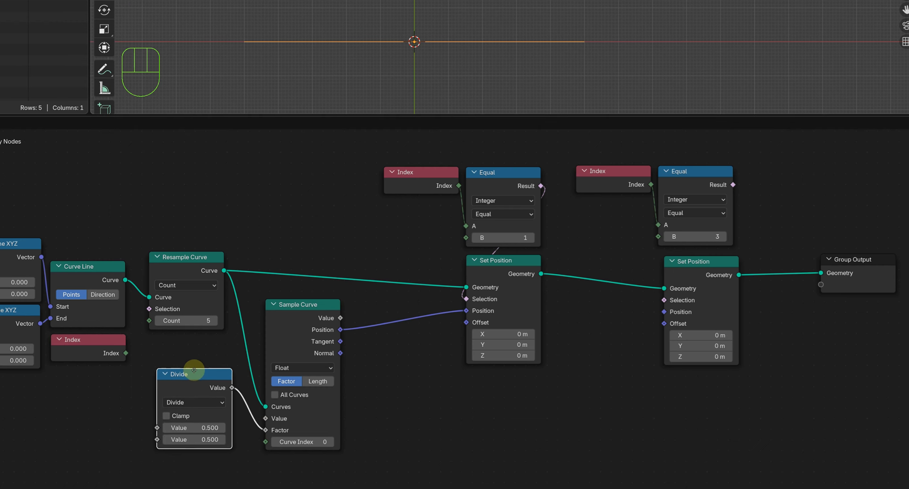
click(204, 373)
middle_drag(370, 409, 368, 392)
click(208, 413)
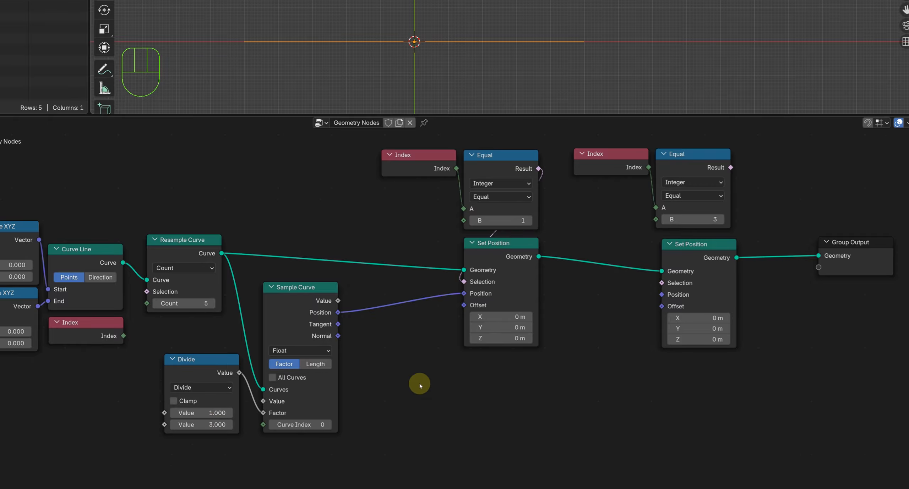
- Duplicate the Divide and Sample Curve nodes with their incoming curve link and place them below the second Set Position
click(306, 297)
shift+click(153, 361)
key(ctrl+shift+d)
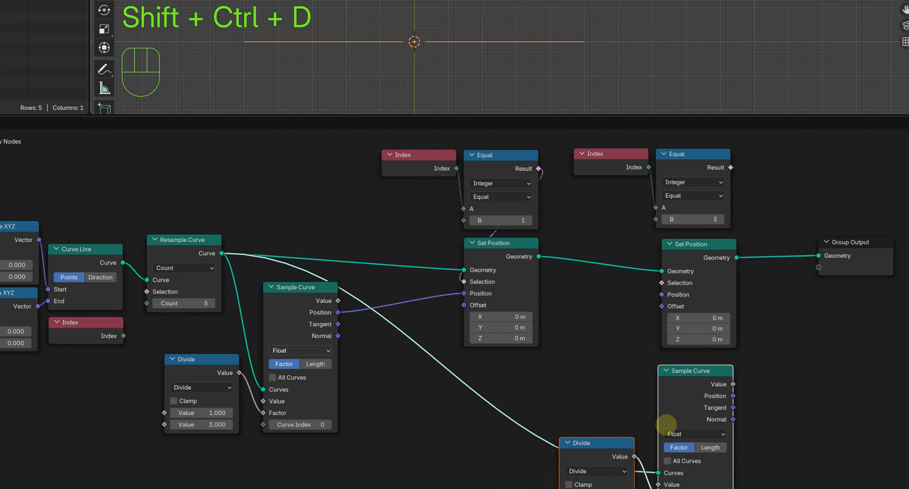
click(666, 423)
- Add a reroute point on the Resample Curve's links to the first Set Position and the duplicated Sample Curve, and reposition it
middle_drag(416, 399, 345, 360)
shift+right_drag(309, 225, 284, 261)
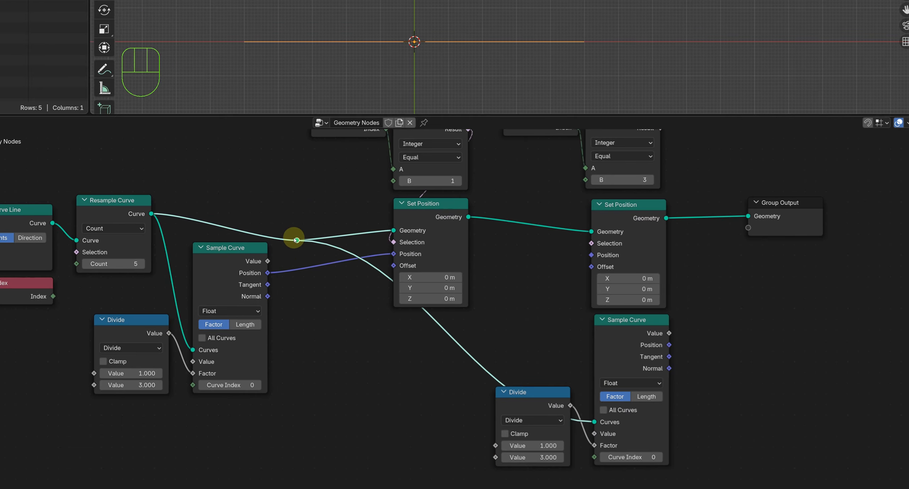
key(g)
click(255, 219)
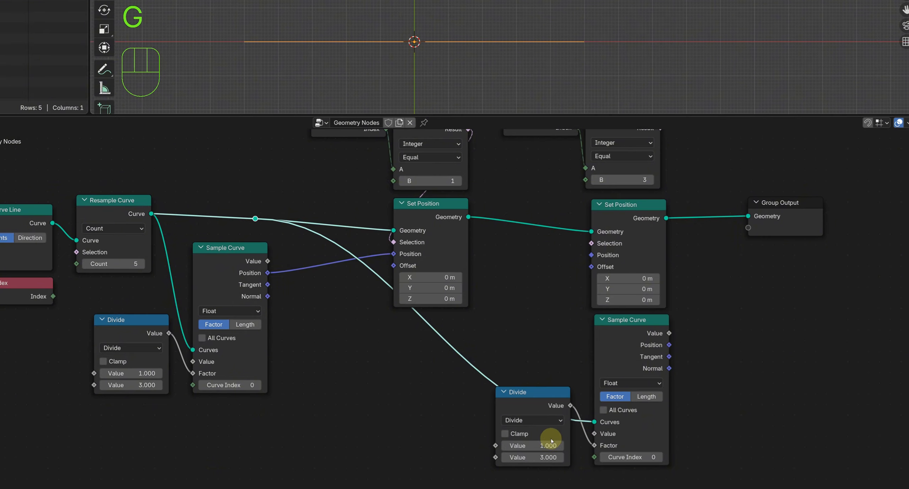
- Set the second Divide's first value to 3 and connect the duplicated Sample Curve's Position and Equal's Result to the second Set Position
click(520, 354)
drag(668, 345, 703, 303)
middle_drag(628, 155, 580, 206)
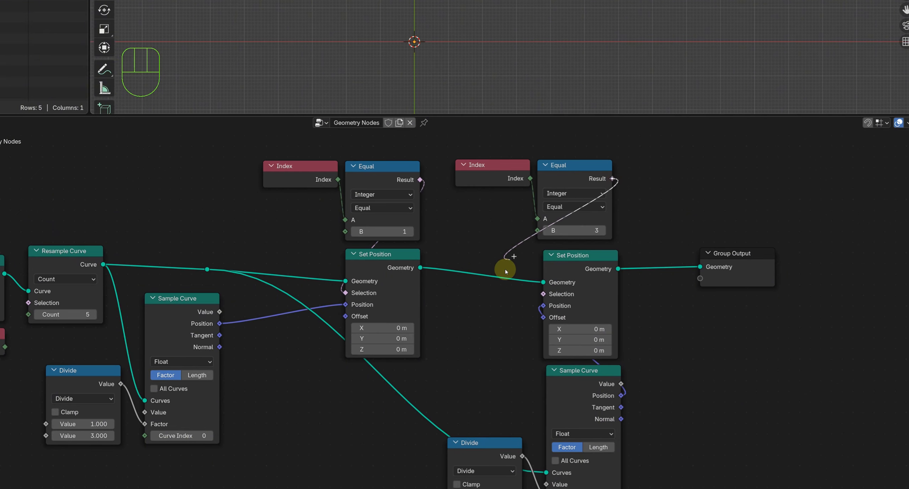
scroll(553, 331, down, 2)
middle_drag(534, 352, 508, 299)
middle_drag(381, 259, 484, 291)
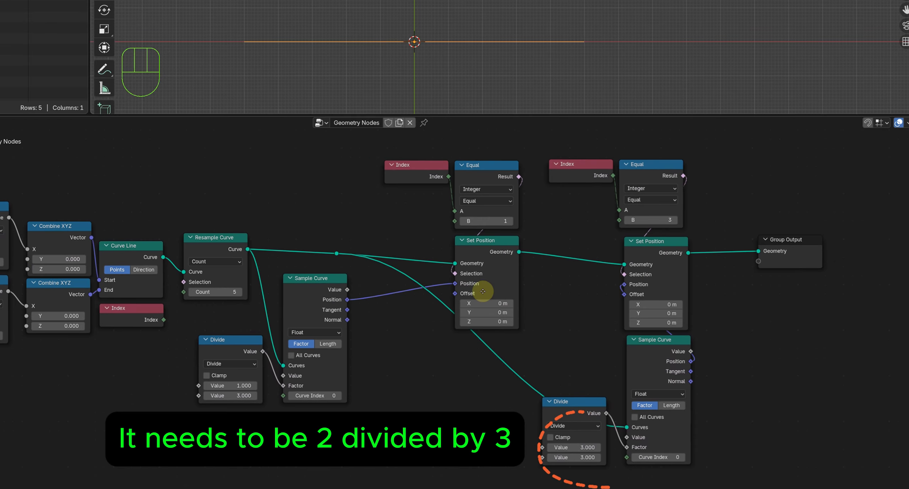
- Set the second Divide's first value to 2, and preview the point indices after the second Set Position with a Viewer
ctrl+shift+click(671, 253)
ctrl+shift+click(428, 167)
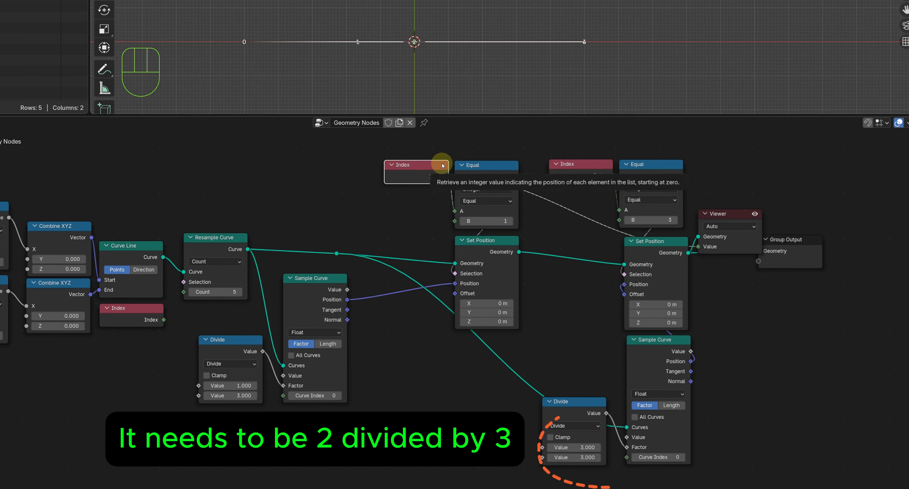
key(Return)
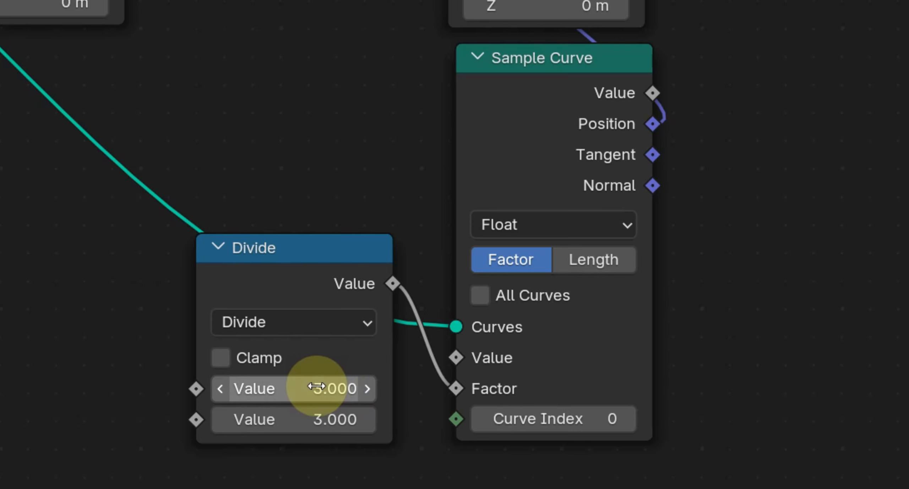
click(317, 388)
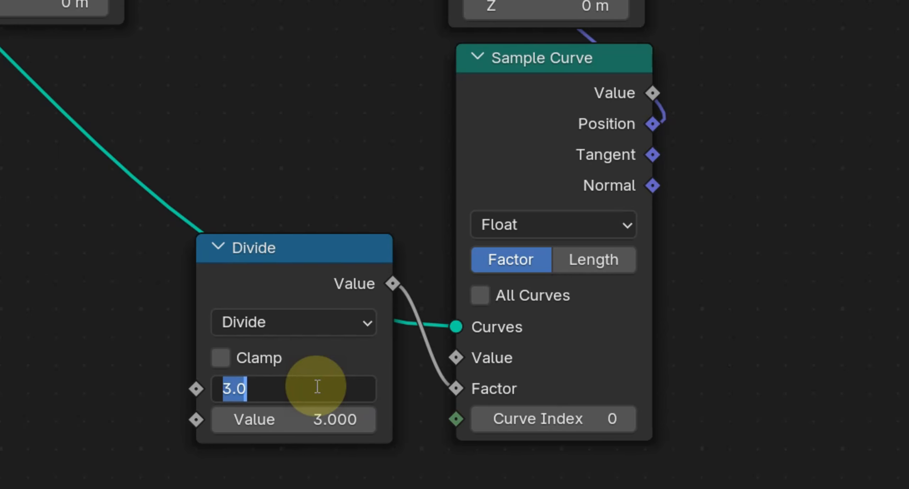
key(Return)
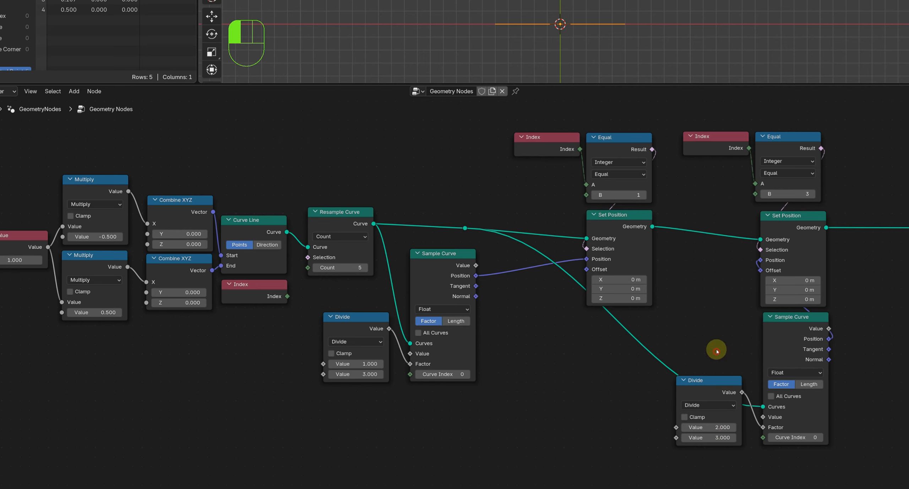
ctrl+shift+click(724, 144)
ctrl+shift+click(804, 225)
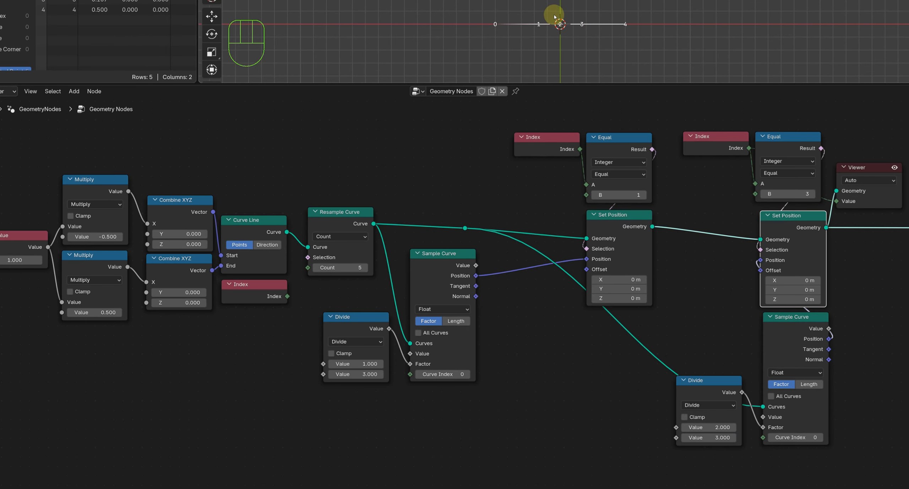
- Duplicate the second Set Position with its Index and Equal nodes, and set the copied Equal's B to 2
middle_drag(667, 290, 461, 276)
drag(511, 105, 586, 220)
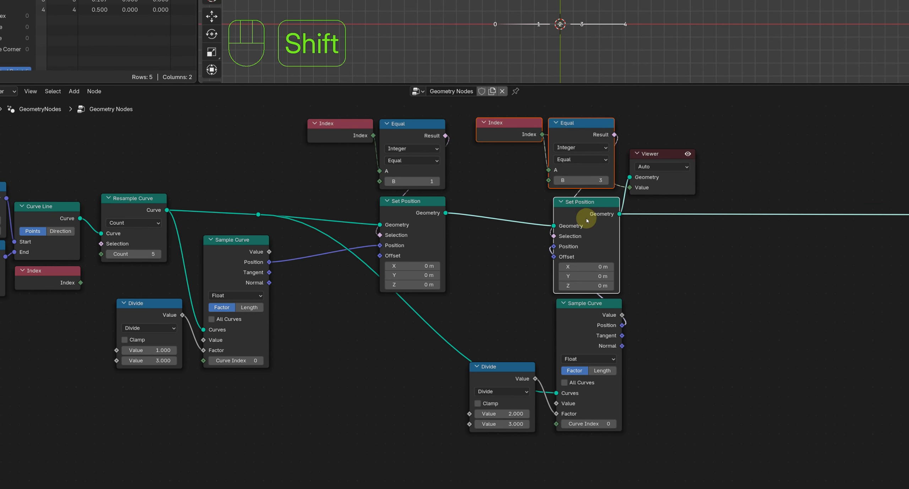
key(shift+d)
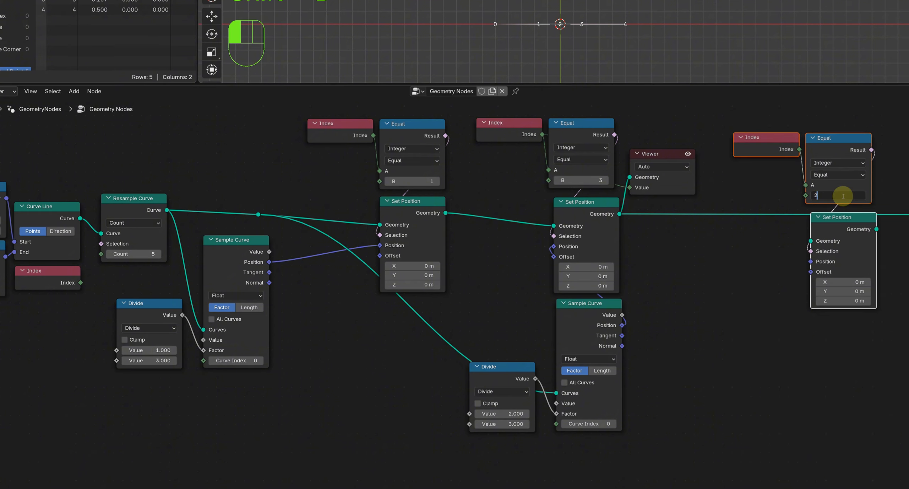
click(746, 257)
- Insert the third Set Position between the second one and the Group Output, and delete the Viewer node
drag(619, 214, 810, 240)
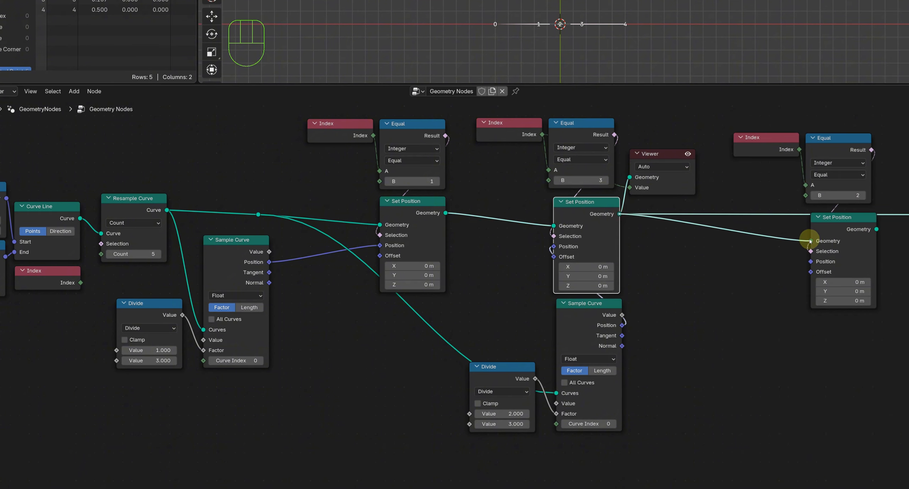
middle_drag(759, 258, 678, 261)
alt+shift+click(771, 231)
drag(763, 223, 760, 220)
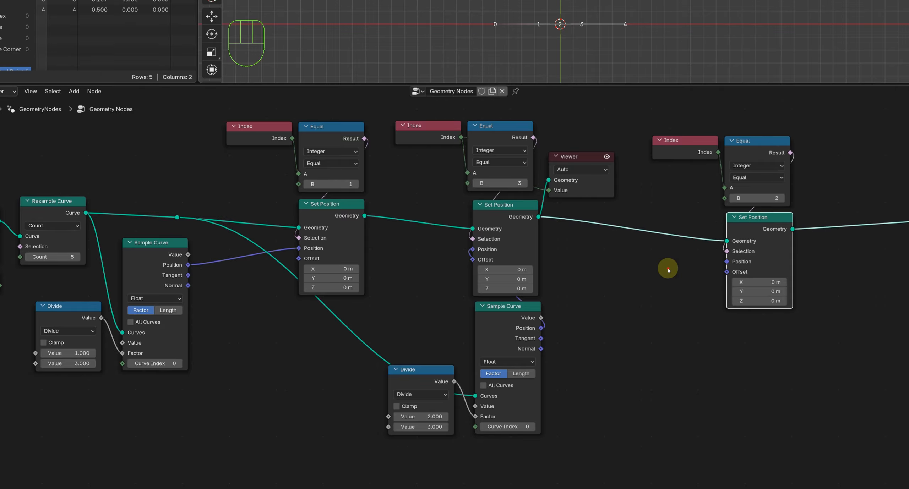
key(Delete)
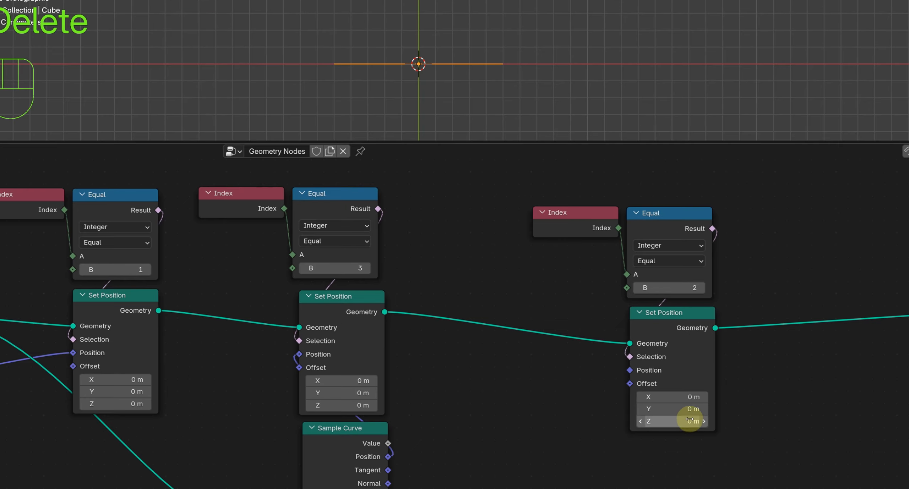
- Try a Y offset of about -0.04 m on the third Set Position, and reset it to 0
shift+drag(771, 291, 735, 291)
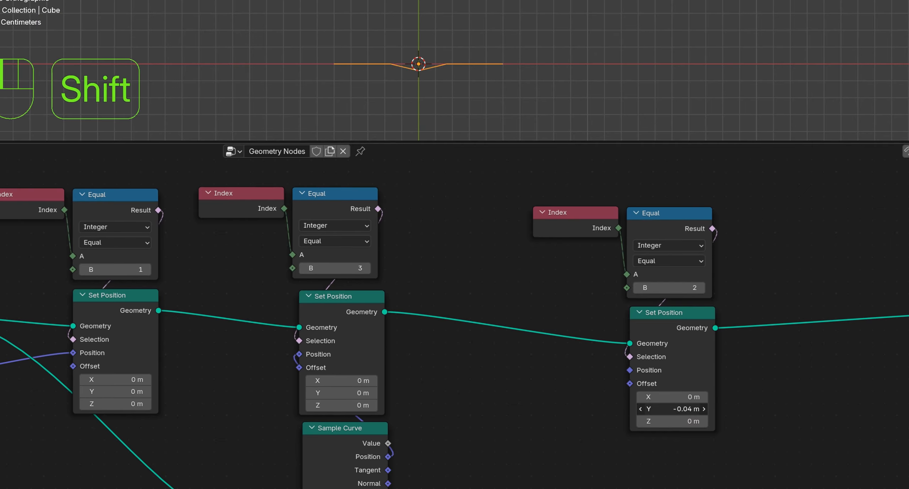
shift+drag(670, 410, 669, 412)
text(0)
key(Return)
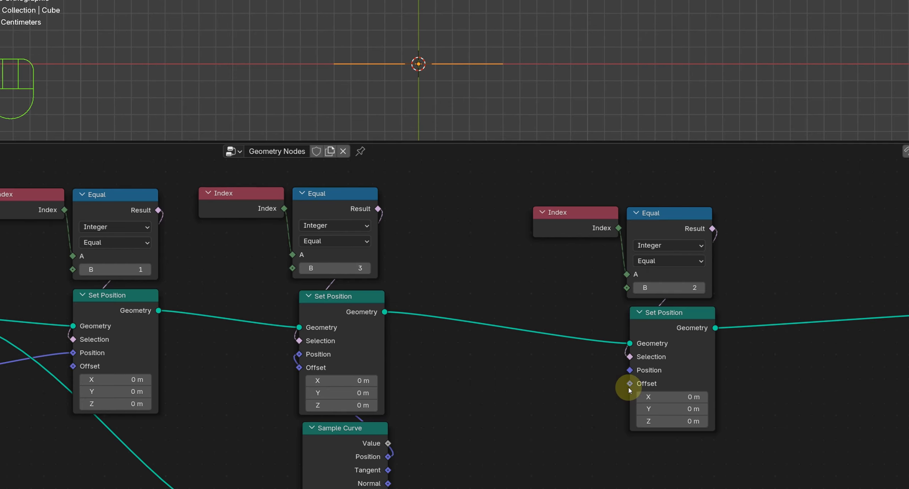
- Add a Normal node and connect it to the Offset of the third Set Position
drag(630, 383, 588, 414)
text(nor)
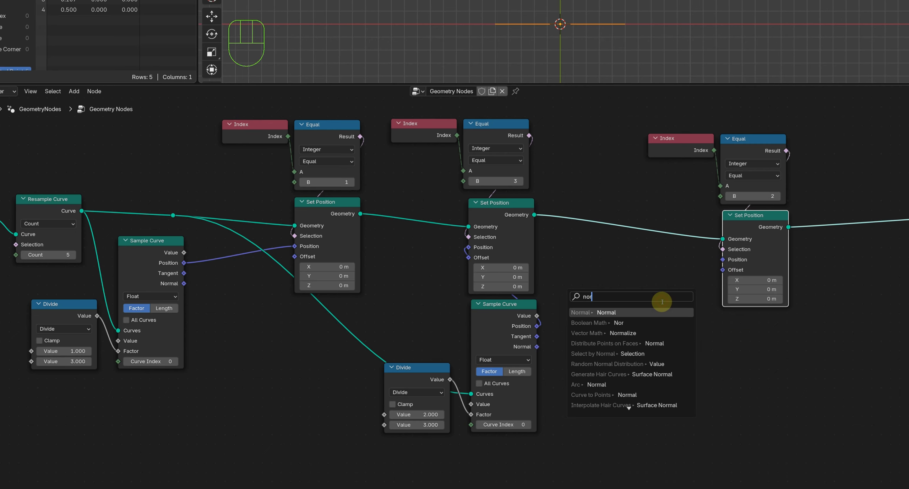
click(649, 311)
click(630, 394)
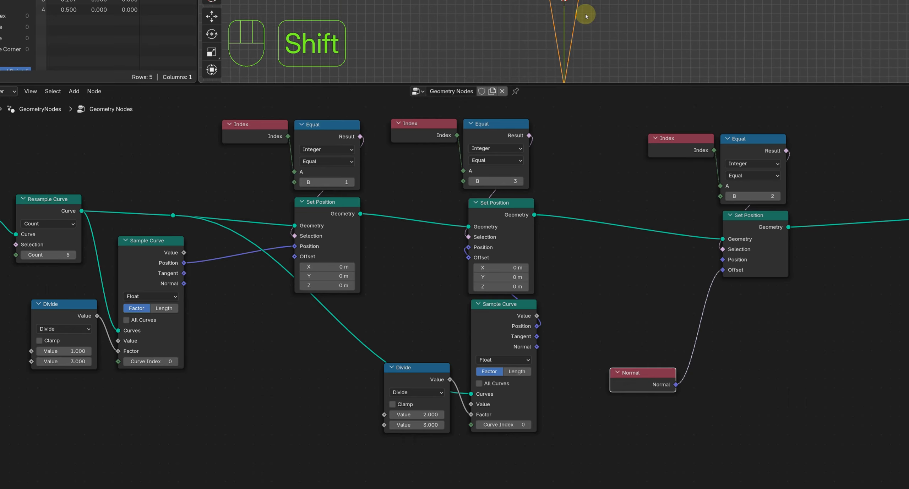
- Add a Curve Length node fed by the Resample Curve output, placed below the existing nodes
drag(87, 223, 326, 450)
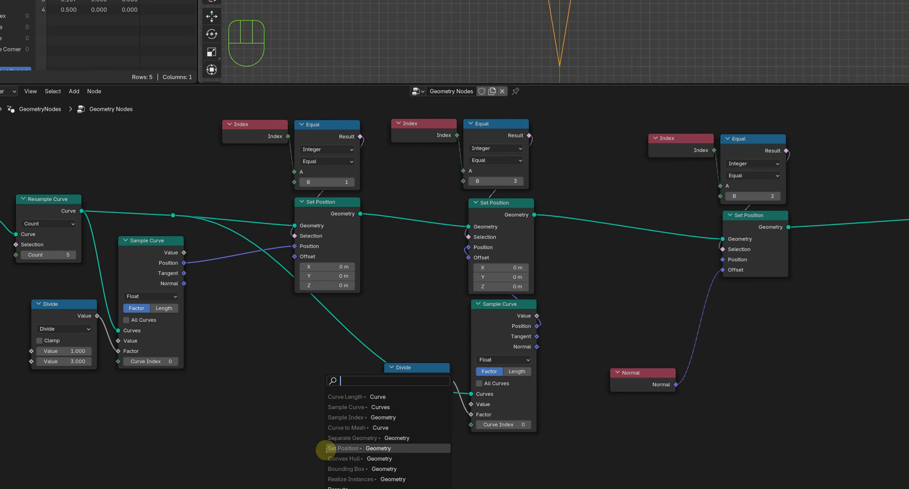
text(curve le)
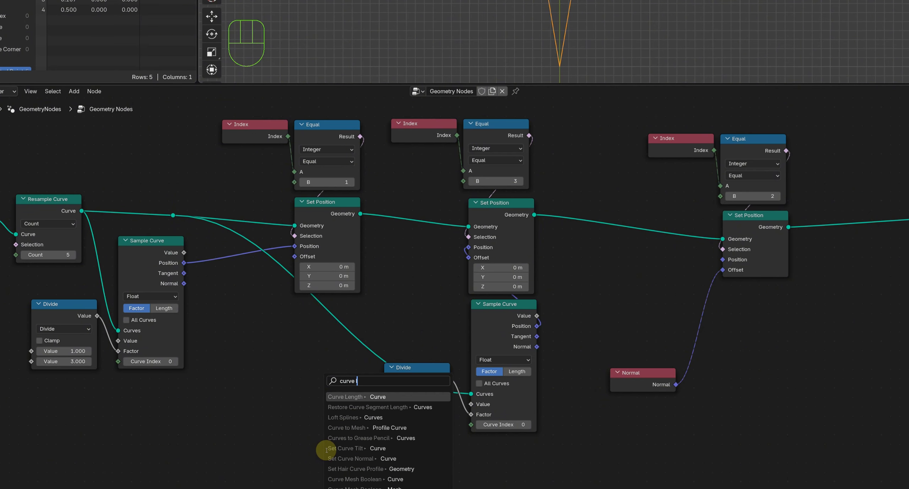
click(350, 399)
click(330, 388)
- Add a Divide node after Curve Length that divides the length by 3
middle_drag(340, 374, 330, 228)
scroll(316, 307, up, 4)
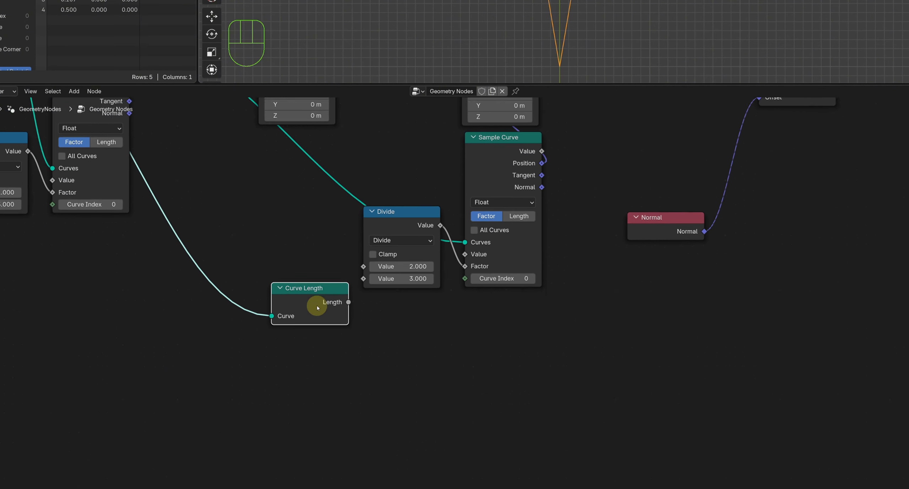
drag(303, 308, 461, 371)
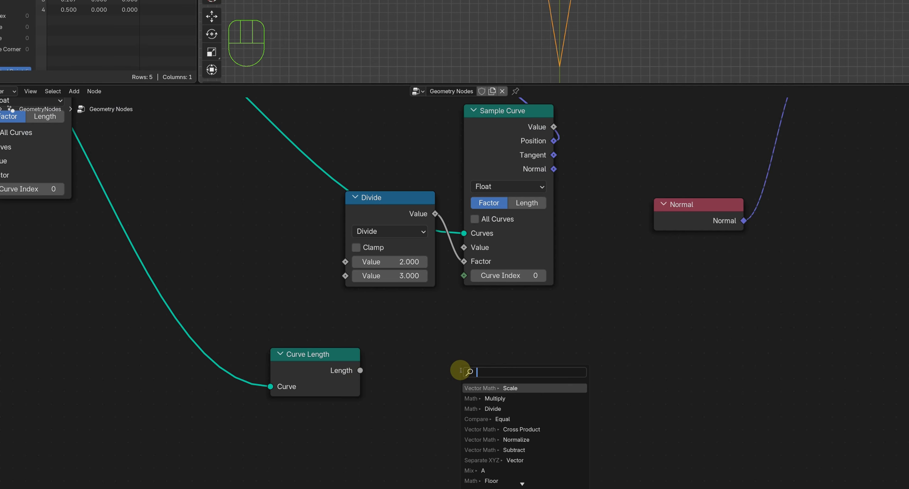
text(di)
click(476, 389)
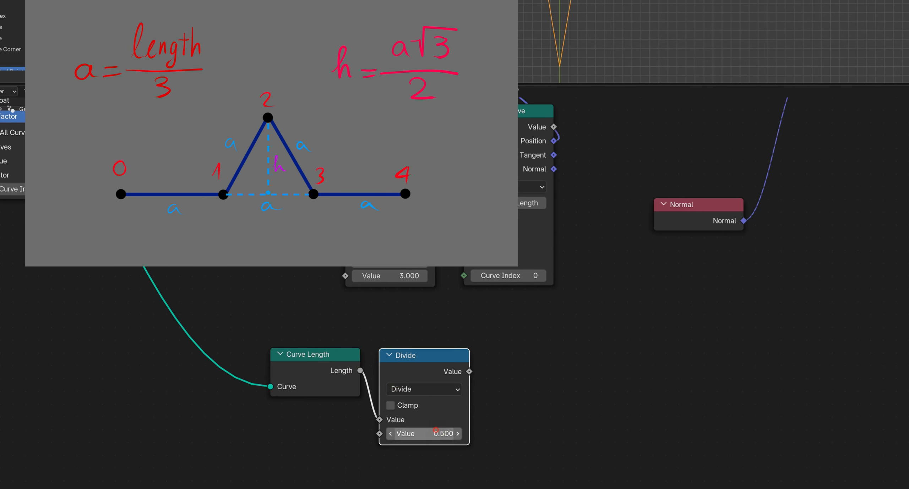
- Group the Curve Length and its Divide node in a frame labelled "a", and shift the frame slightly
drag(527, 455, 233, 327)
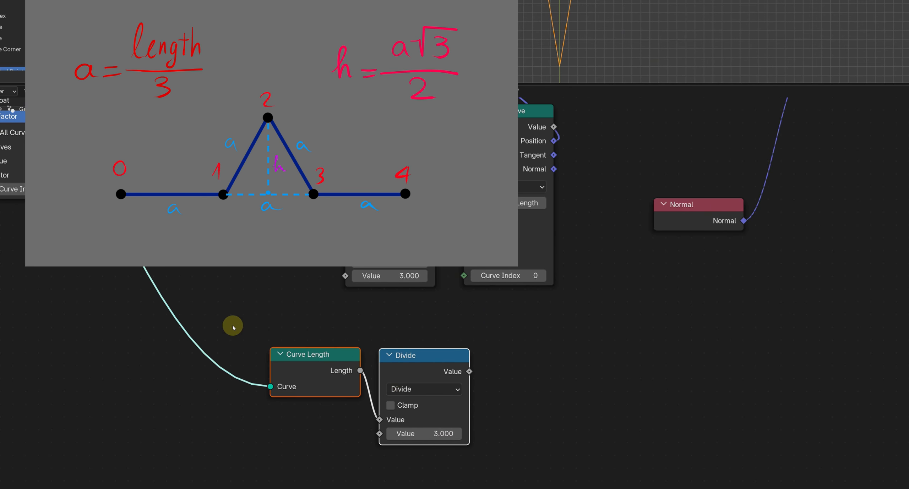
key(ctrl+j)
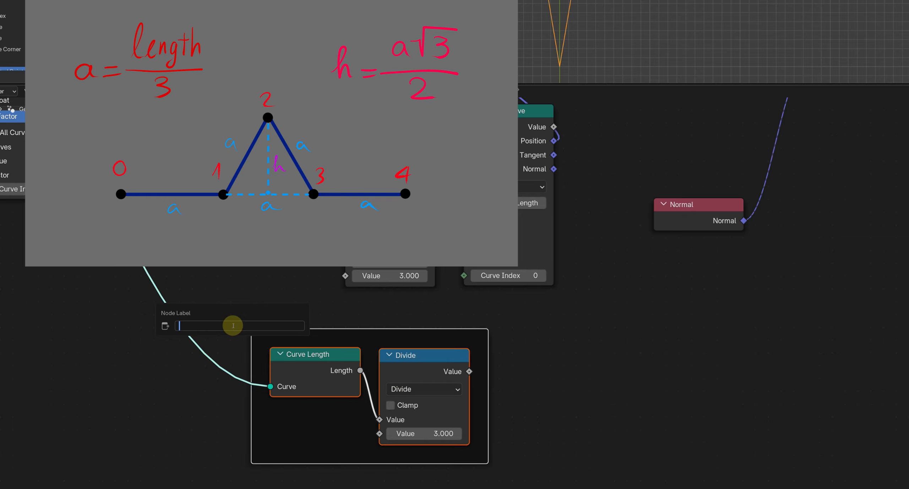
key(Return)
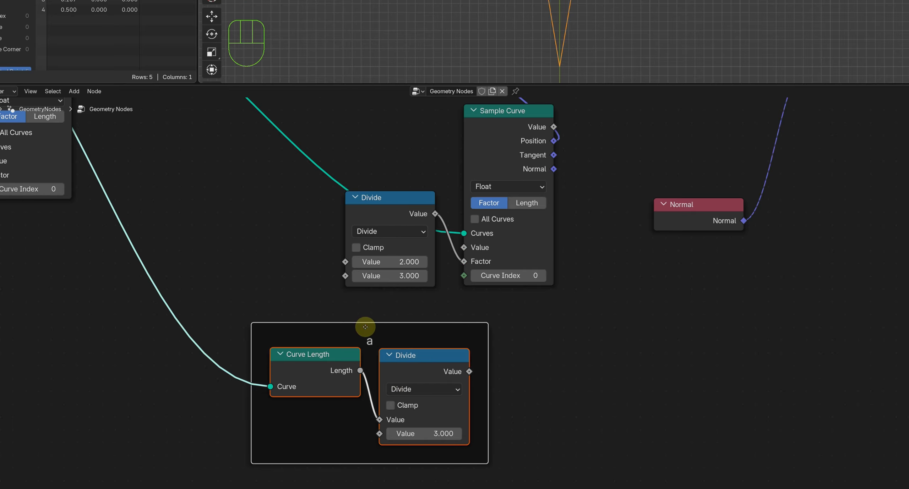
drag(365, 326, 346, 324)
- Add a Multiply node fed by the Divide output of frame "a"
drag(636, 371, 636, 371)
text(mul)
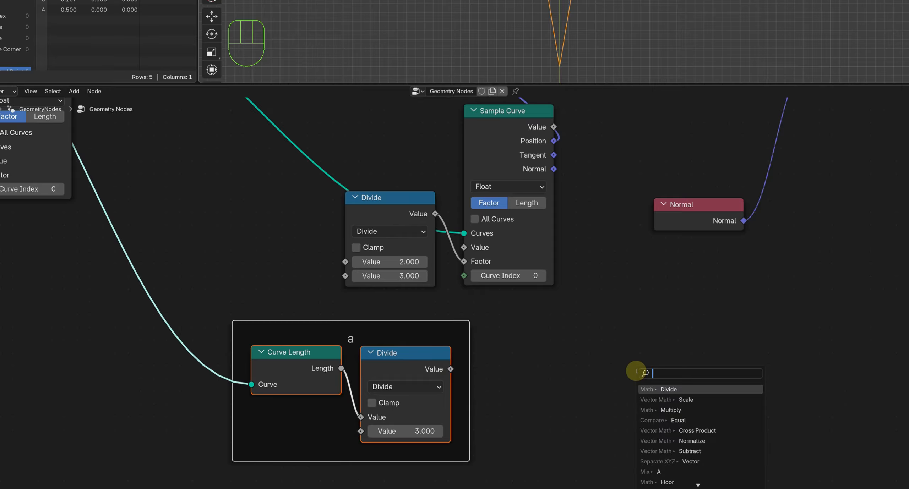
click(653, 387)
click(574, 369)
- Duplicate the Multiply as a Square Root node of 3, link it to the Multiply's second value, and bring the Multiply closer
middle_drag(511, 318, 544, 172)
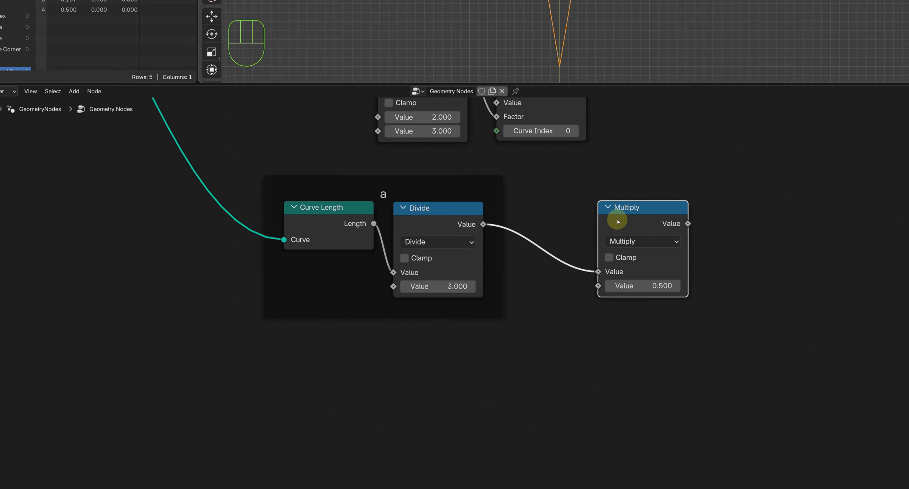
key(shift+d)
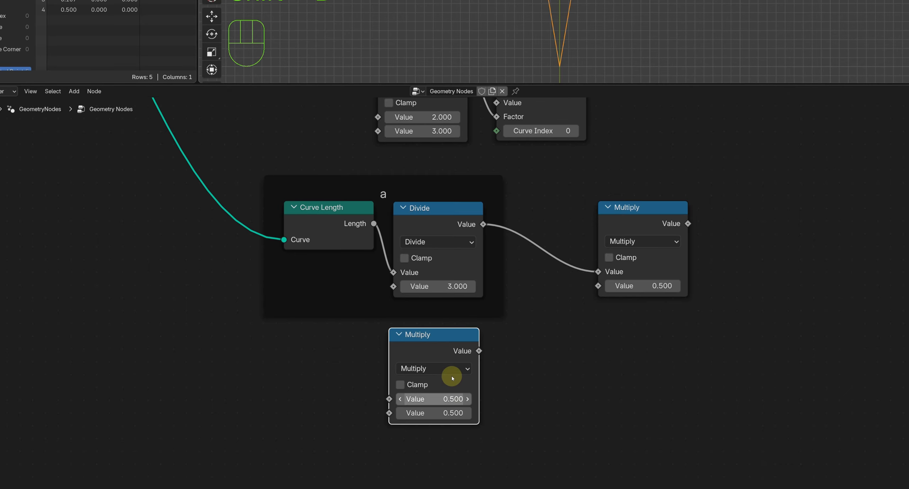
click(430, 369)
click(419, 307)
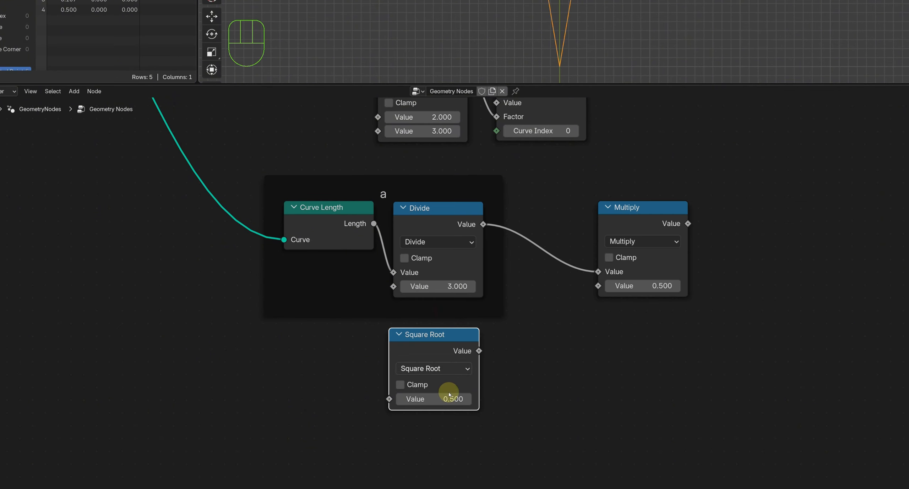
drag(480, 351, 598, 286)
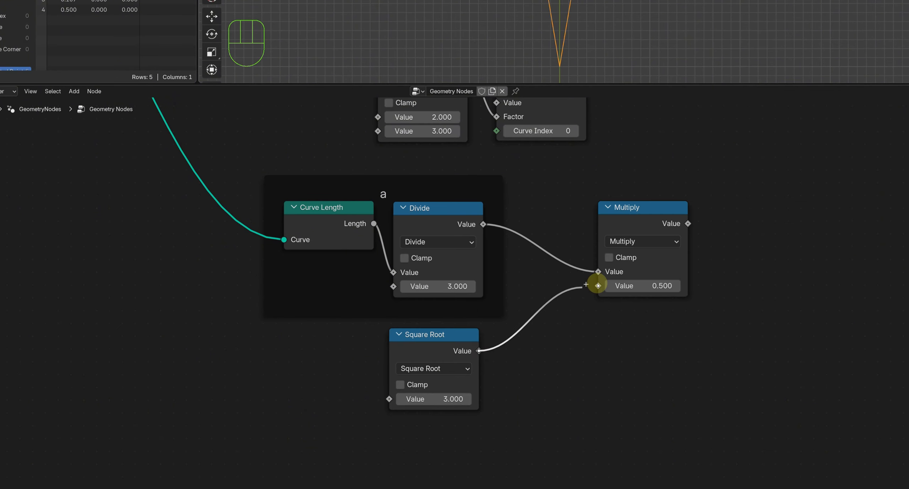
drag(635, 207, 598, 224)
drag(614, 227, 594, 223)
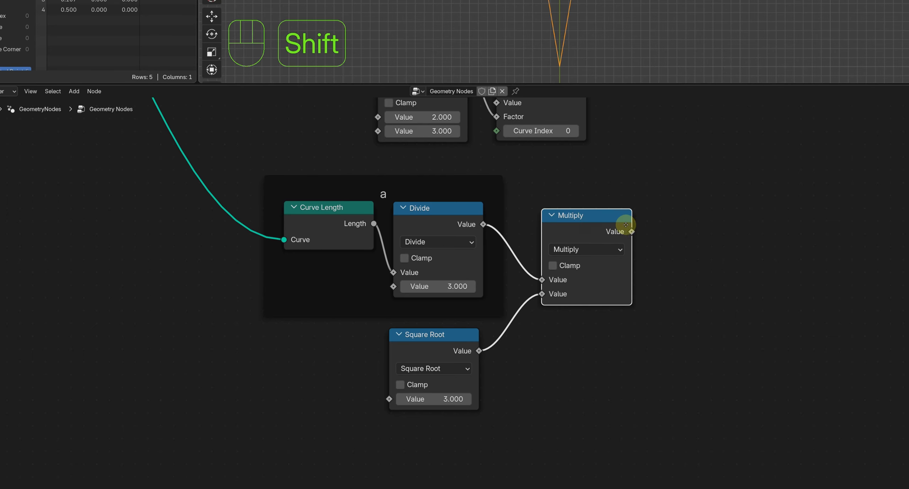
- Duplicate the Multiply as a Divide node, connect the Multiply result to its first value, and set its second value to 2
key(shift+d)
click(714, 233)
click(705, 252)
click(307, 330)
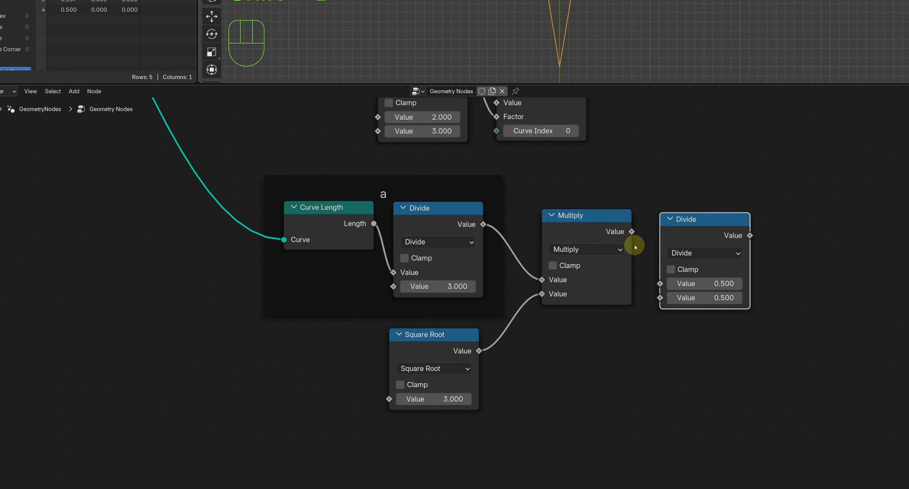
drag(631, 232, 659, 283)
double_click(690, 297)
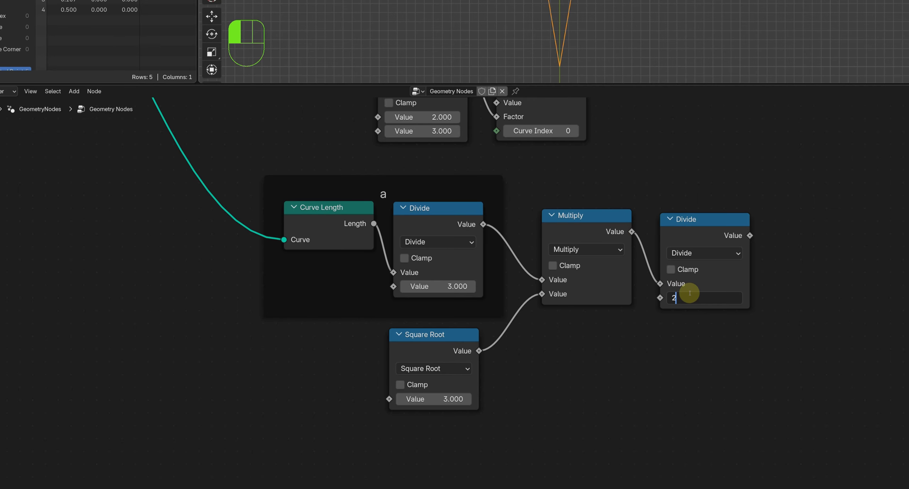
key(Return)
- Place Square Root under Multiply, and group Multiply, Square Root and the final Divide in a frame labelled "h"
scroll(776, 268, down, 2)
middle_drag(775, 177, 659, 256)
drag(568, 188, 546, 228)
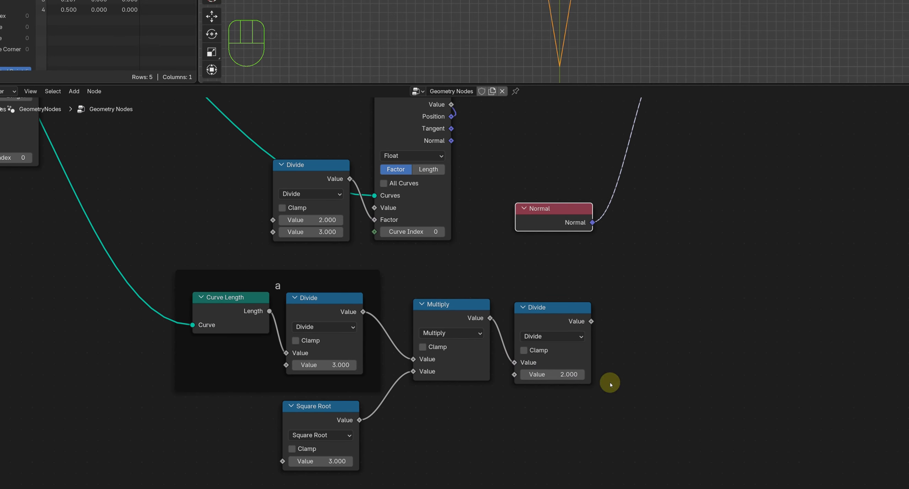
drag(339, 413, 476, 399)
drag(609, 434, 404, 288)
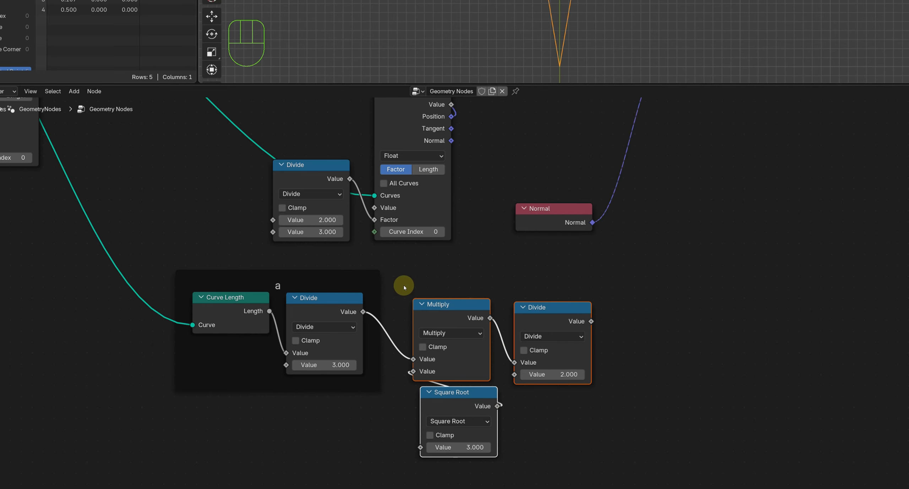
key(ctrl+j)
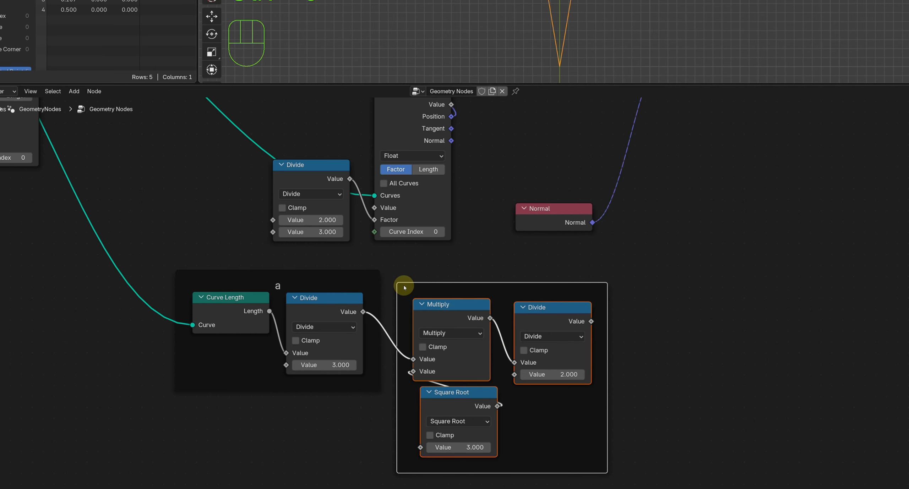
key(Return)
- Insert a vector Scale node between Normal and the third Set Position's Offset, and drive its Scale with the Divide output of frame "h"
click(679, 219)
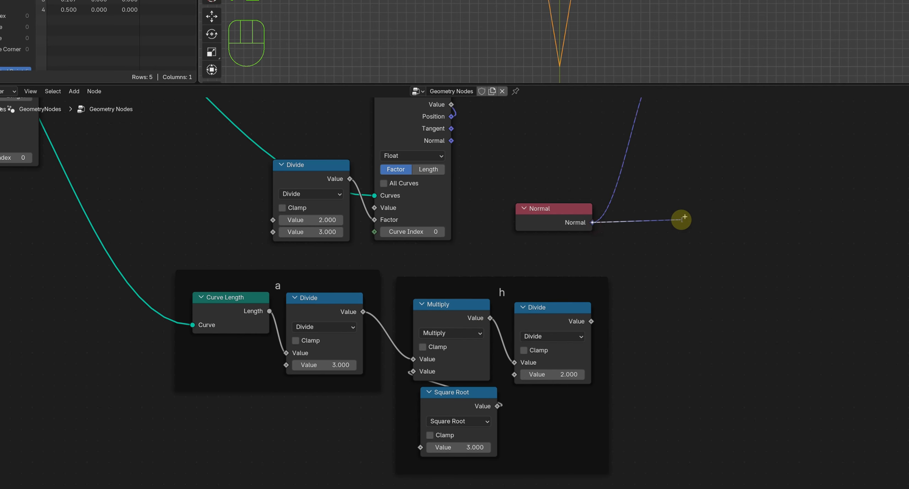
key(shift+a)
text(scl)
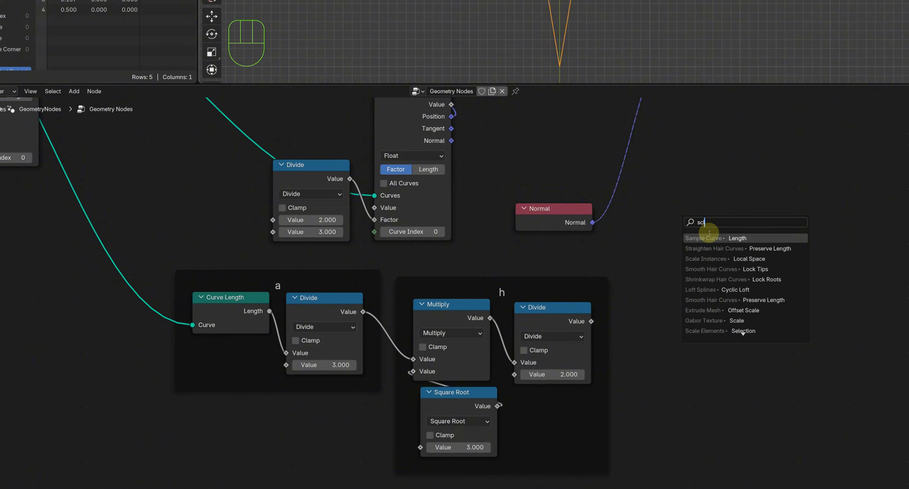
text(a)
key(Return)
click(637, 195)
drag(637, 195, 678, 235)
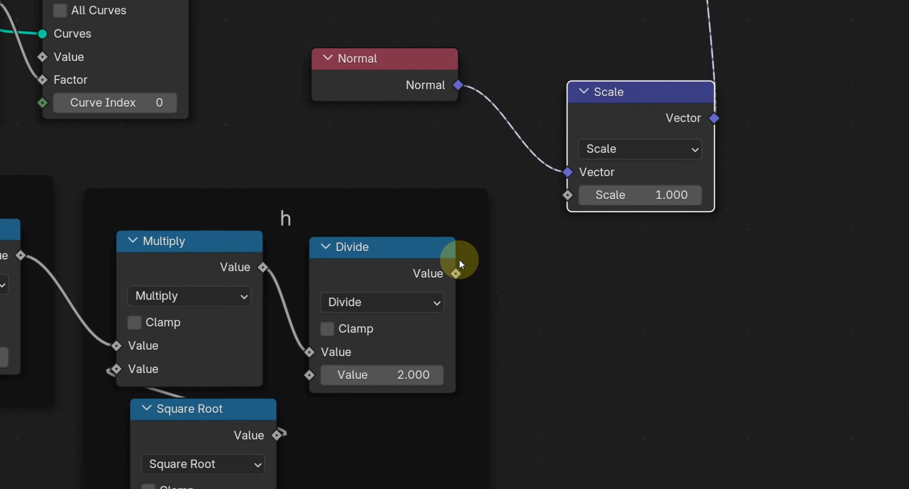
drag(460, 264, 568, 195)
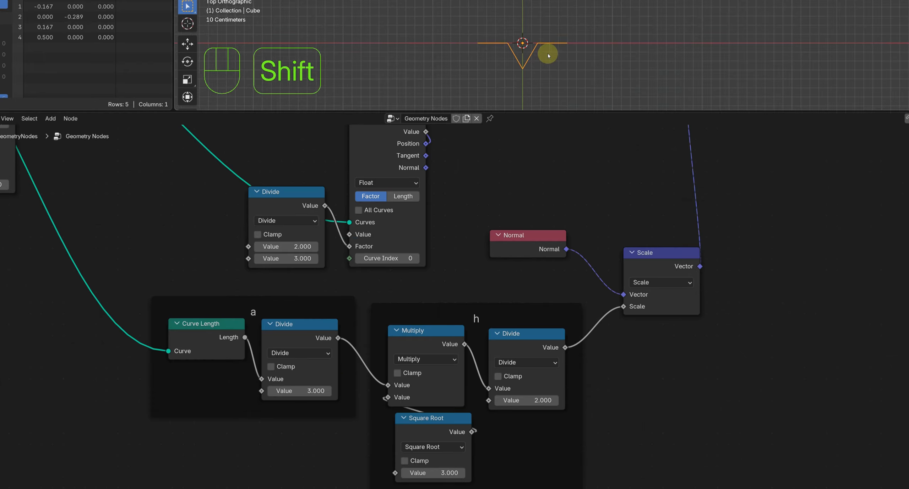
- Move the third Set Position with its Index and Equal nodes closer to the Group Output
scroll(554, 209, down, 3)
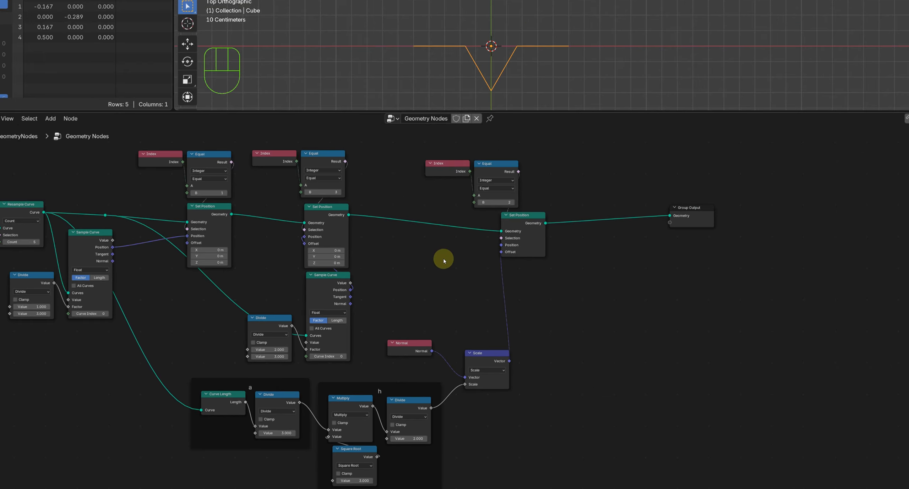
drag(515, 183, 516, 185)
drag(511, 161, 539, 161)
drag(560, 244, 470, 154)
drag(525, 223, 611, 214)
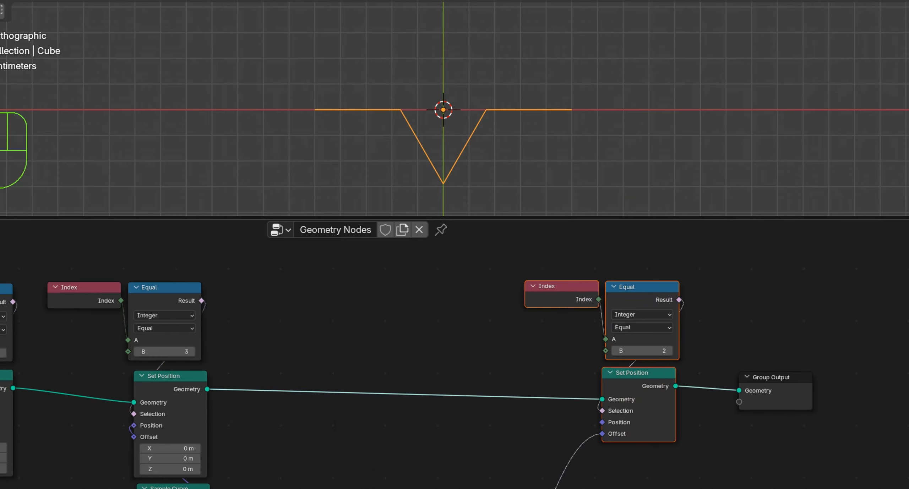
key(alt+a)
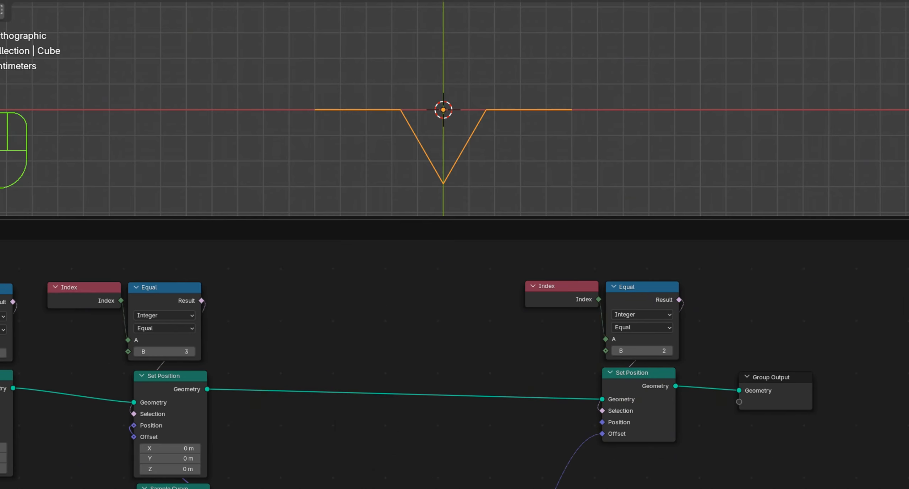
- Try a Reverse Curve node between the second and third Set Position nodes, and remove it
key(shift+a)
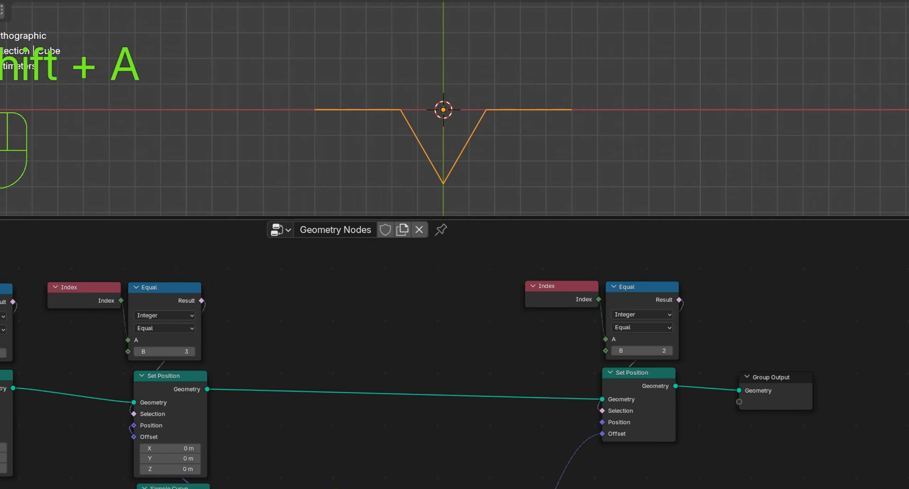
click(330, 370)
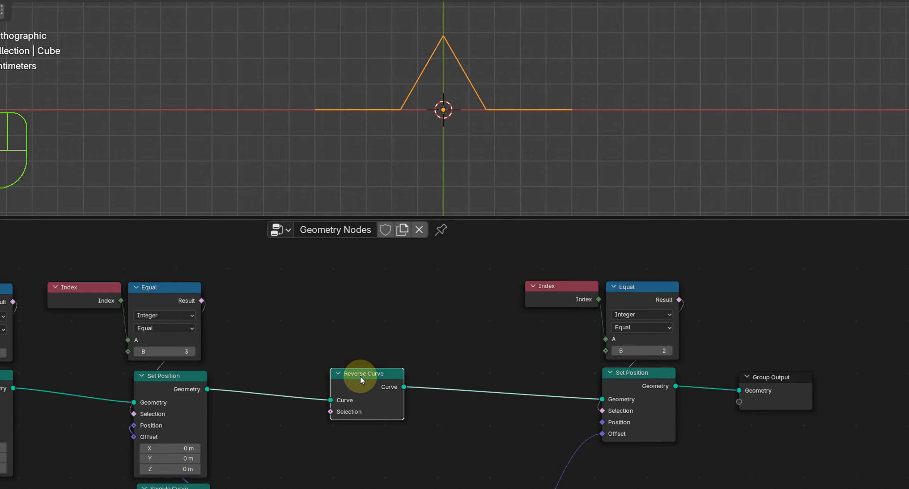
alt+drag(360, 377, 377, 402)
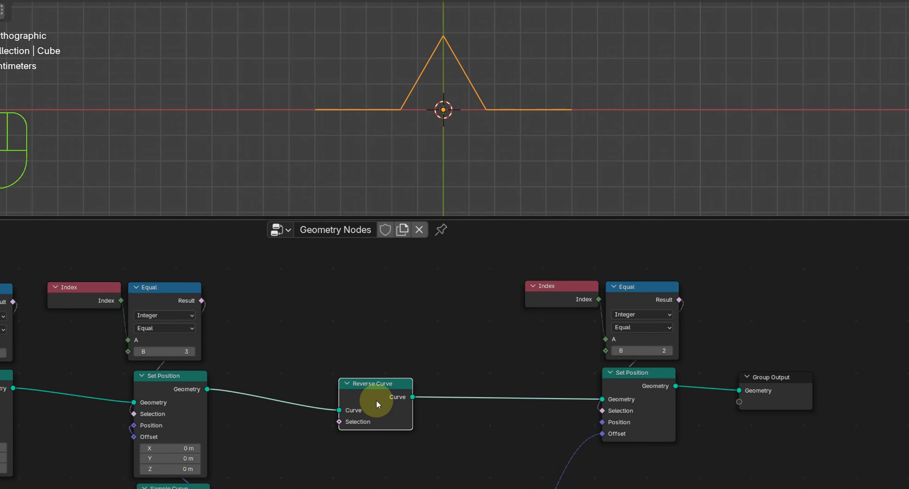
key(ctrl+x)
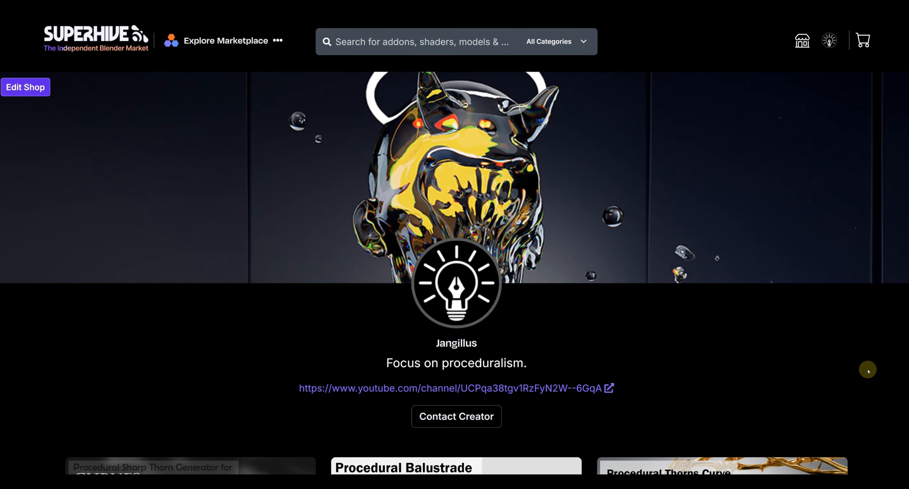
scroll(868, 371, down, 10)
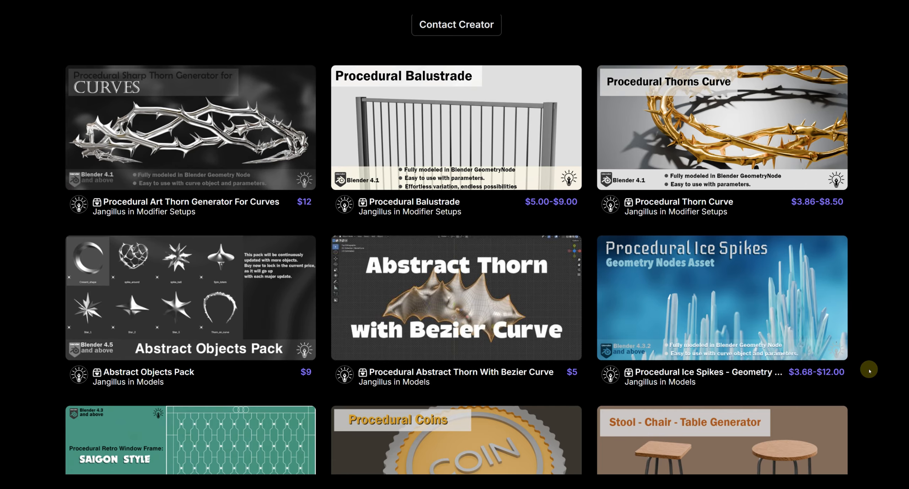
scroll(869, 371, down, 2)
scroll(869, 372, up, 1)
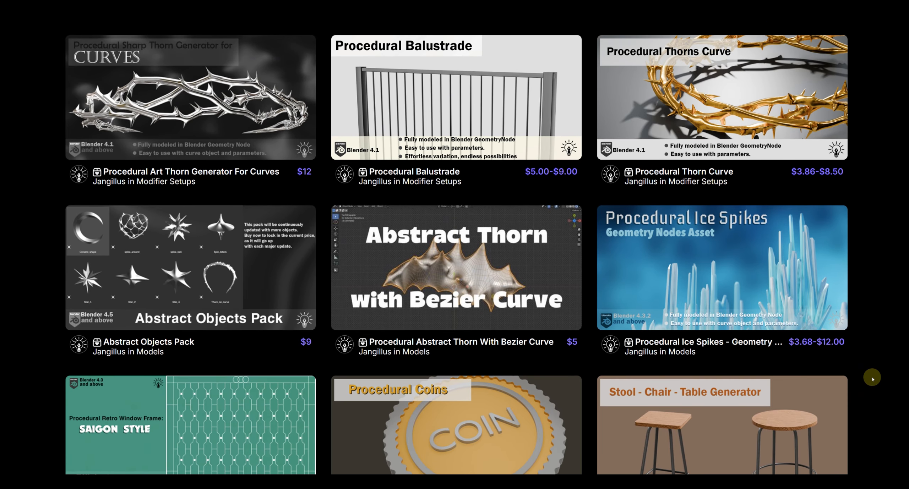
scroll(873, 379, down, 5)
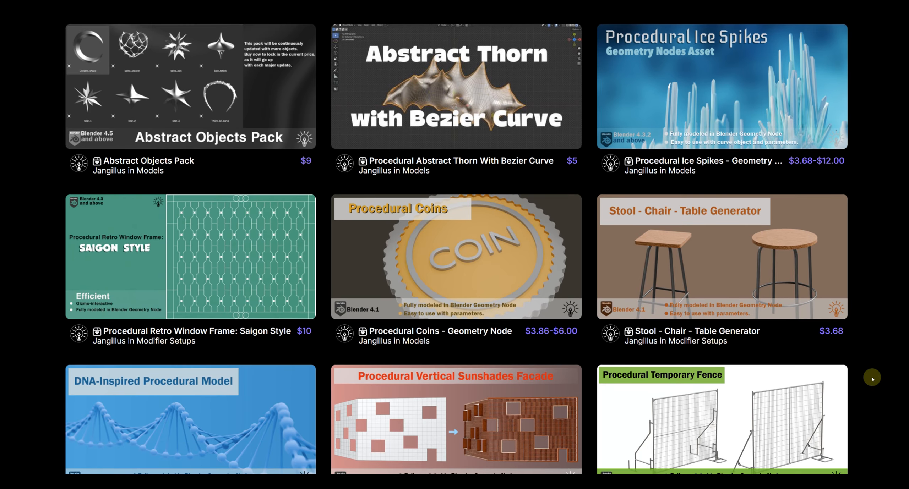
scroll(872, 379, down, 5)
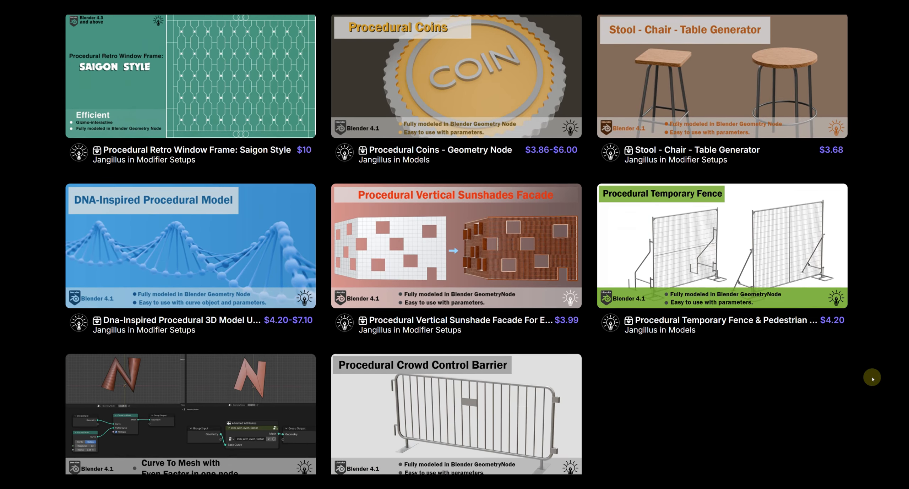
scroll(872, 379, down, 2)
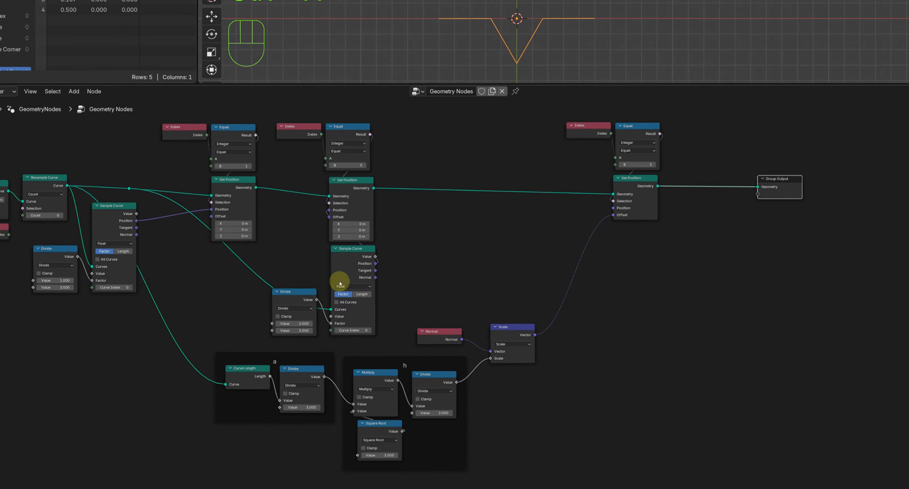
- Group the Value, Multiply, Combine XYZ, Curve Line and Index nodes in a frame labelled "single curve line", and move it away from Resample Curve
middle_drag(338, 287, 507, 288)
scroll(400, 229, down, 2)
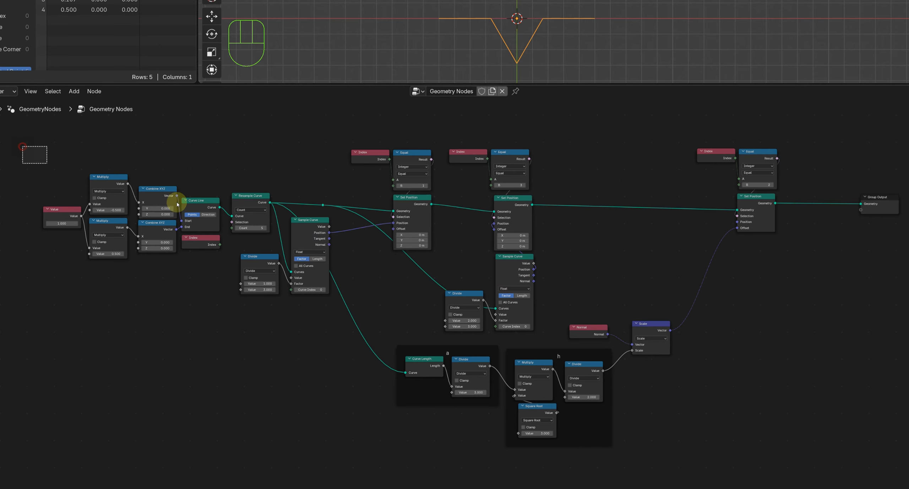
drag(178, 204, 215, 269)
key(ctrl+j)
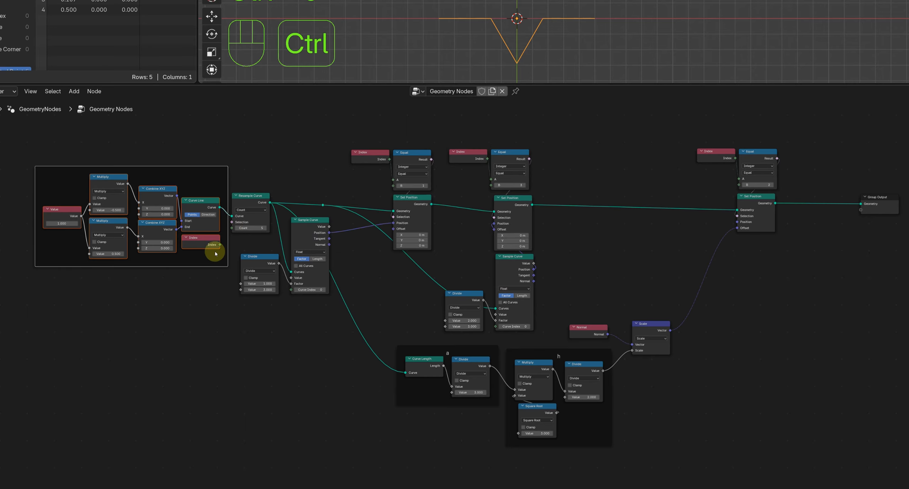
key(F2)
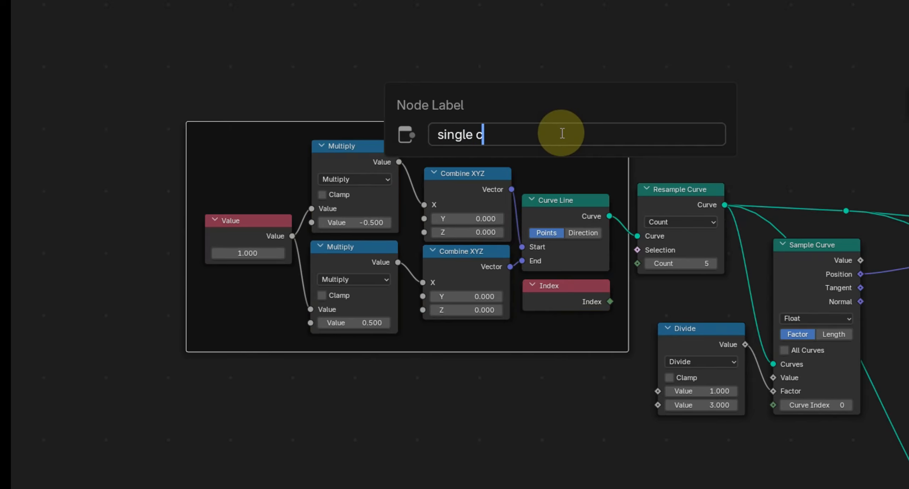
text(single curve line)
key(Return)
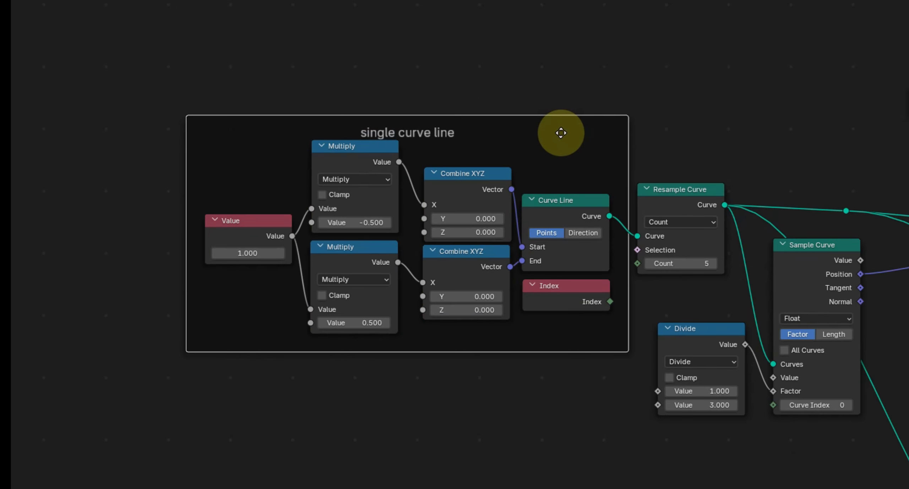
drag(561, 133, 325, 146)
click(617, 313)
- Add a For Each Element zone above Resample Curve and set its domain to Spline
middle_drag(216, 341, 283, 338)
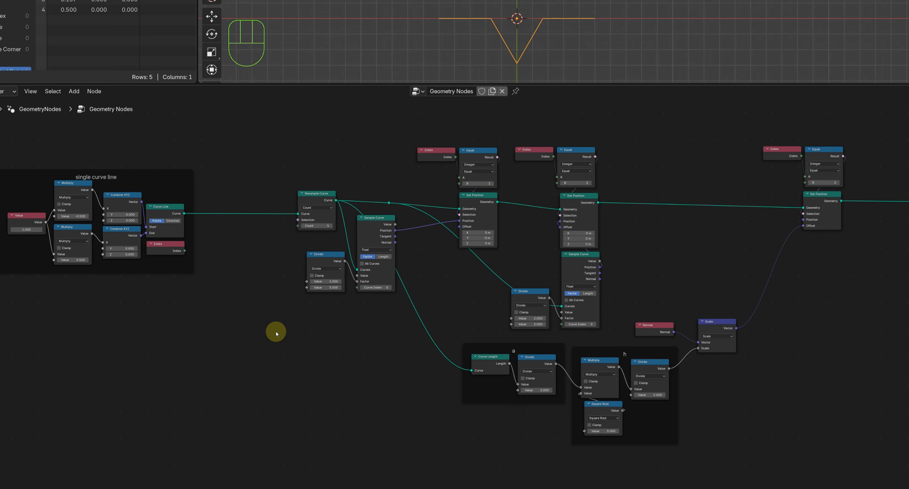
key(shift+a)
text(fo)
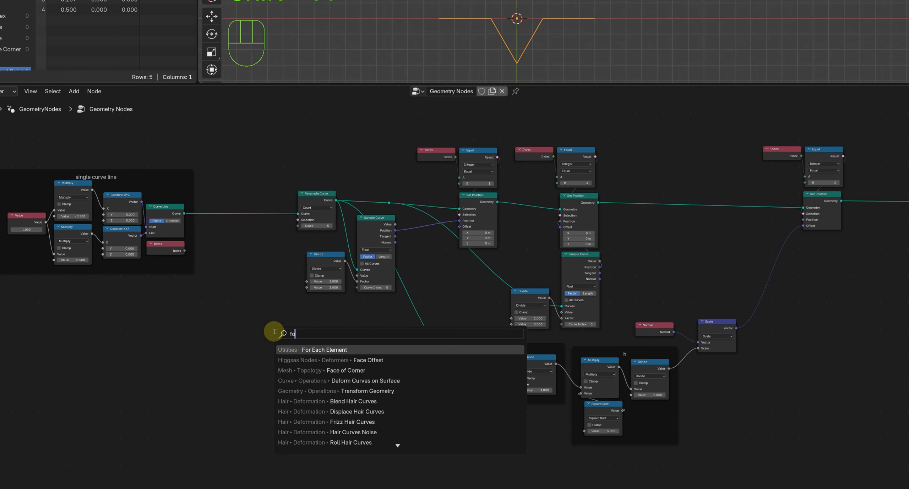
key(Return)
click(290, 154)
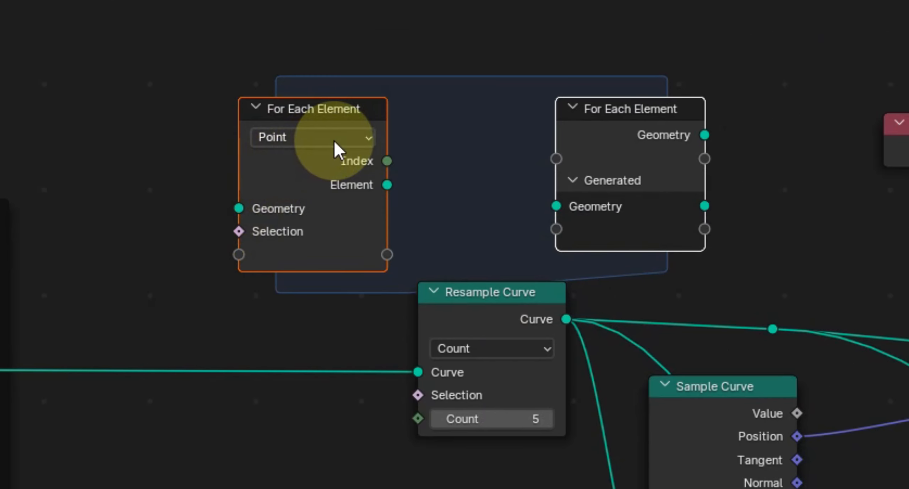
click(276, 160)
click(271, 198)
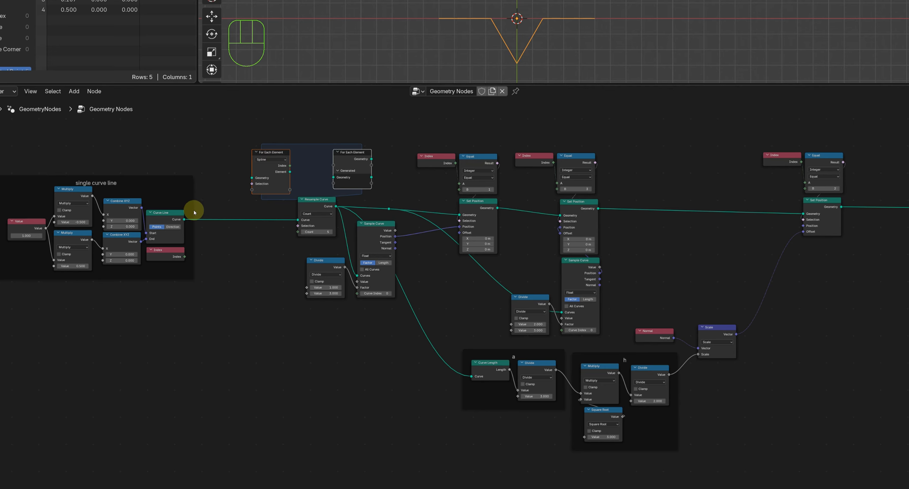
- Feed the Curve Line output into the For Each Element zone's Geometry, and the zone's Element into Resample Curve
drag(184, 219, 249, 175)
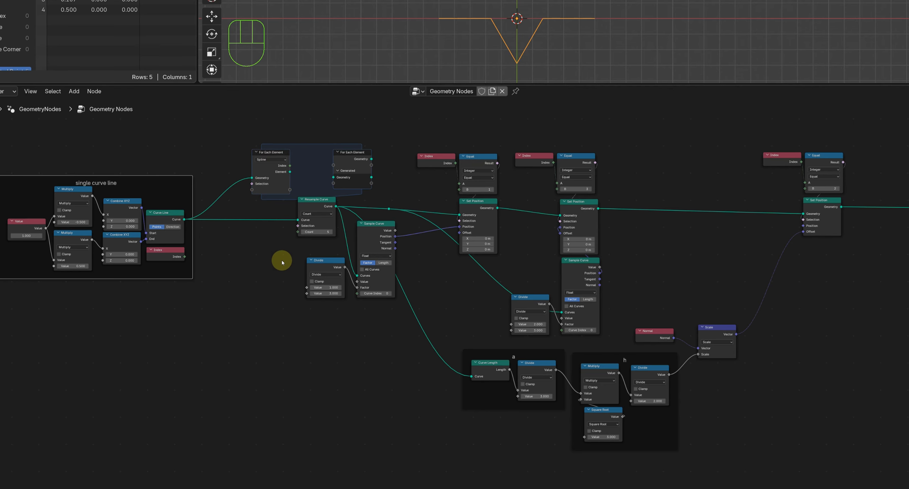
middle_drag(282, 262, 229, 271)
drag(237, 180, 245, 229)
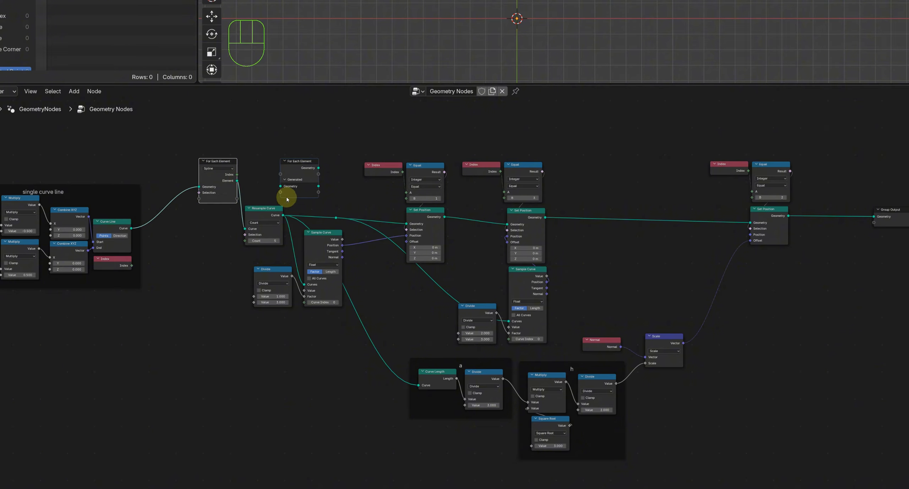
- Place the zone's end node after the third Set Position, and route that node's Geometry through the zone's Generated Geometry to the Group Output
drag(304, 172, 838, 164)
drag(788, 216, 801, 194)
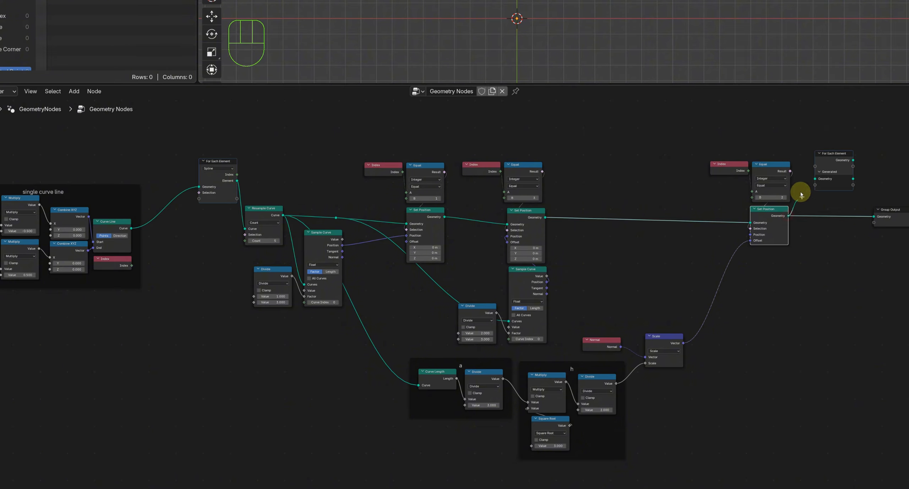
drag(892, 215, 908, 207)
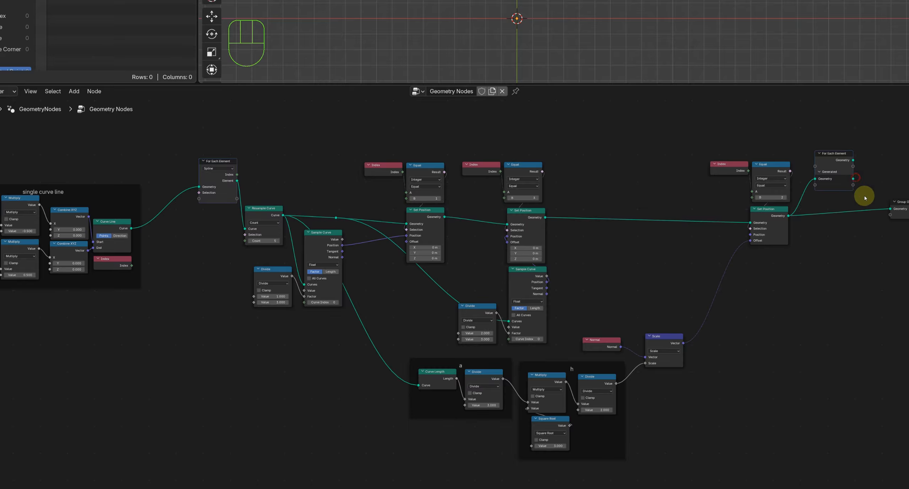
drag(853, 179, 907, 213)
drag(838, 165, 840, 173)
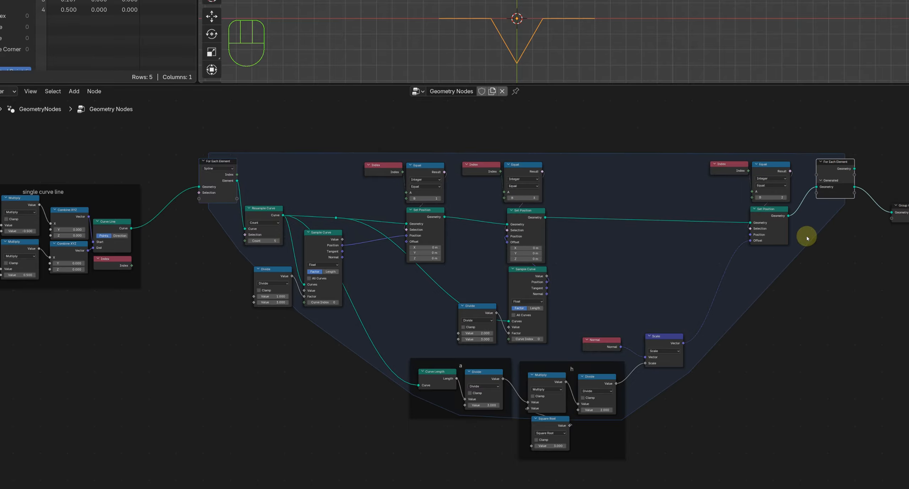
- Move the third Set Position with its Index and Equal nodes back, and shift the zone's end node and Group Output farther away to make room
drag(790, 266, 725, 161)
drag(770, 168, 739, 169)
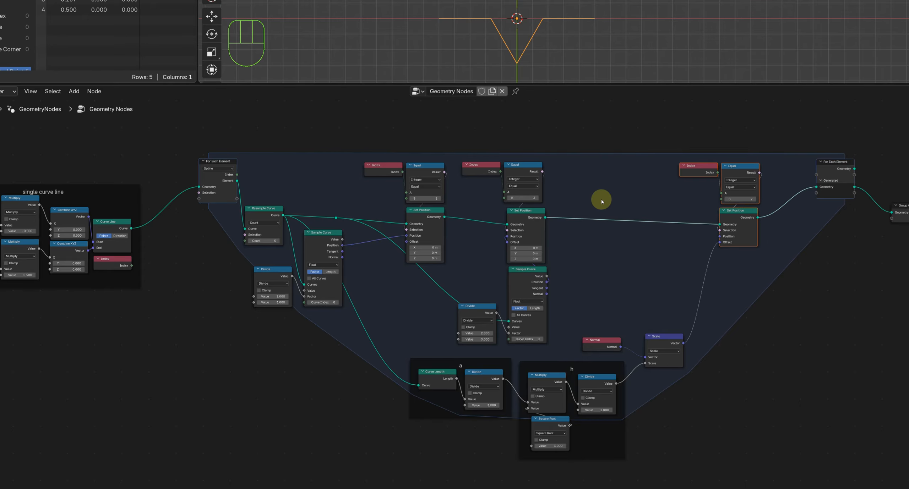
scroll(714, 310, down, 2)
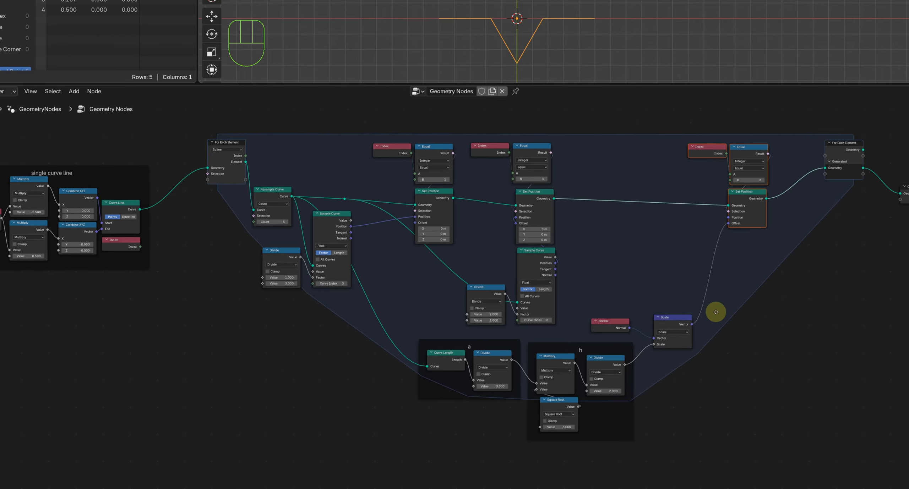
drag(206, 206, 132, 160)
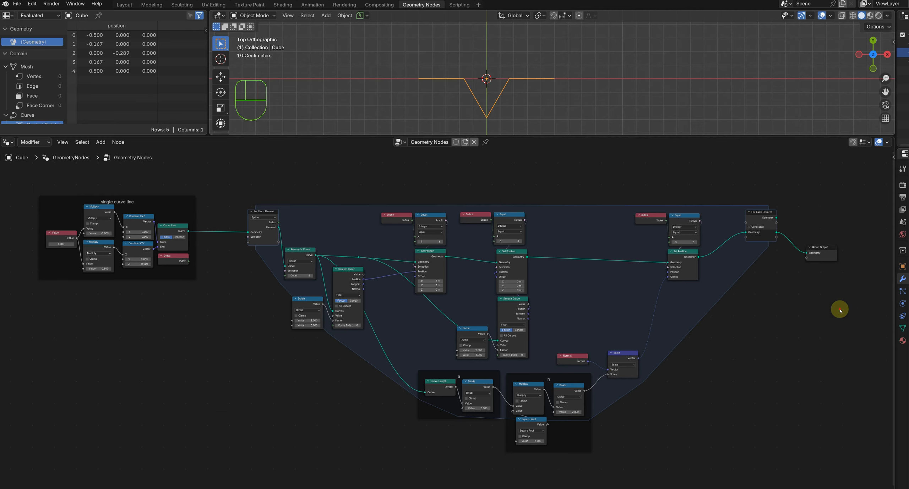
drag(840, 309, 748, 196)
drag(758, 221, 825, 244)
middle_drag(781, 289, 575, 314)
scroll(575, 315, up, 3)
key(shift+a)
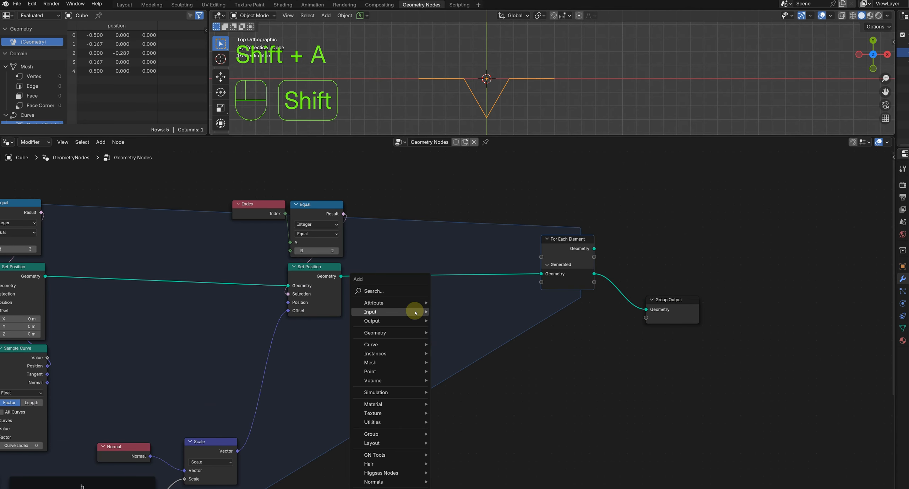
text(c)
key(Escape)
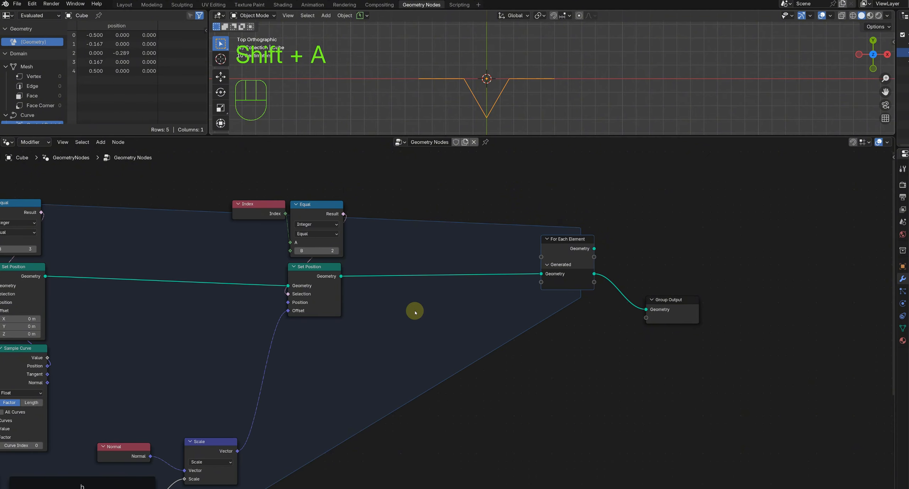
- Preview the third Set Position with a Viewer, check its Spline and Control Point data in the spreadsheet, and remove the Viewer
ctrl+shift+click(322, 274)
scroll(46, 81, down, 3)
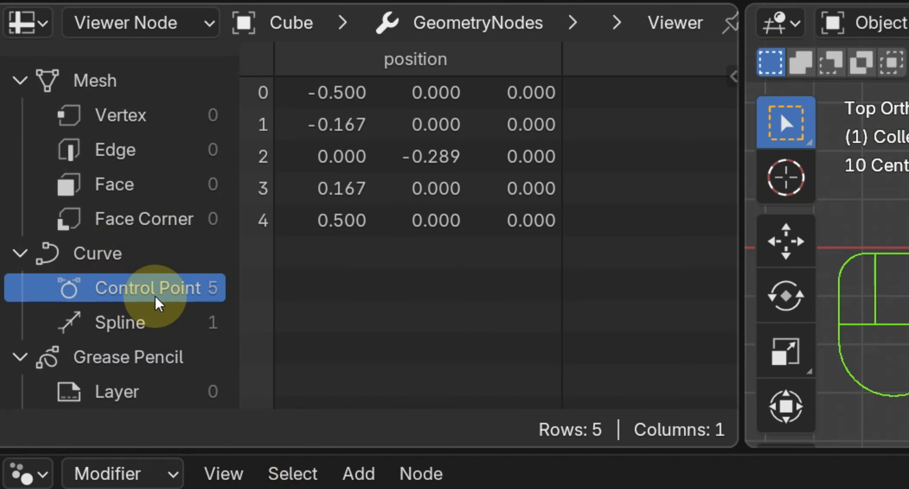
click(135, 322)
click(103, 288)
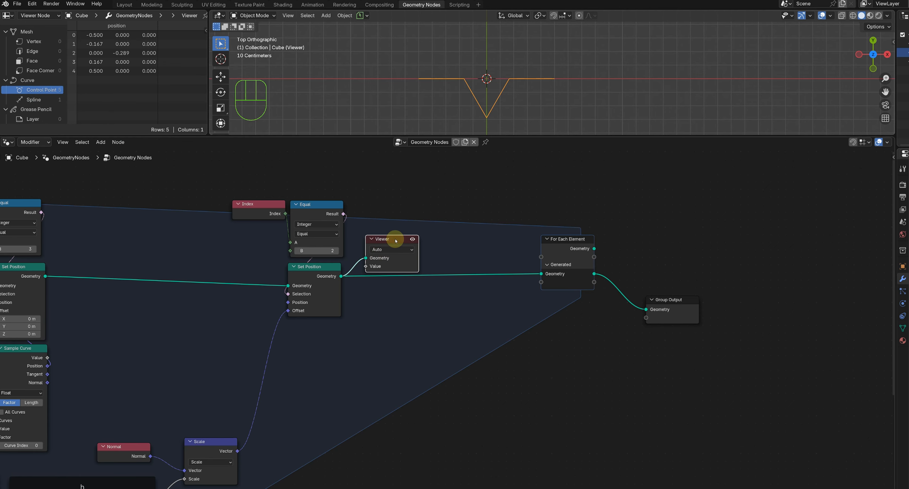
key(Delete)
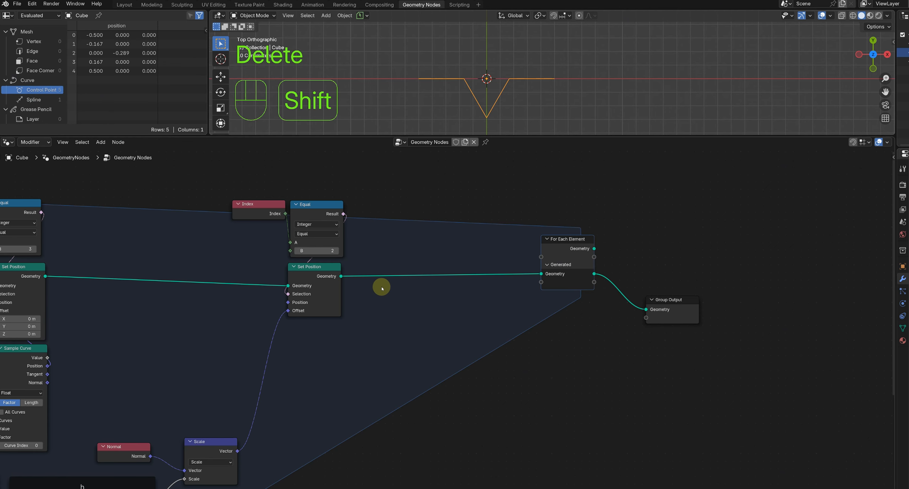
- Insert a Curve to Mesh node between the third Set Position and the zone's Generated Geometry
key(shift+a)
text(ctm)
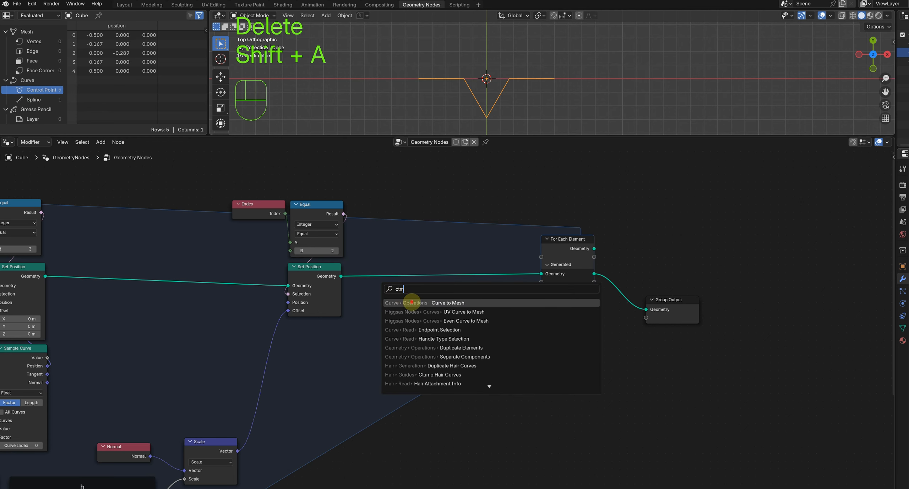
click(412, 302)
click(427, 287)
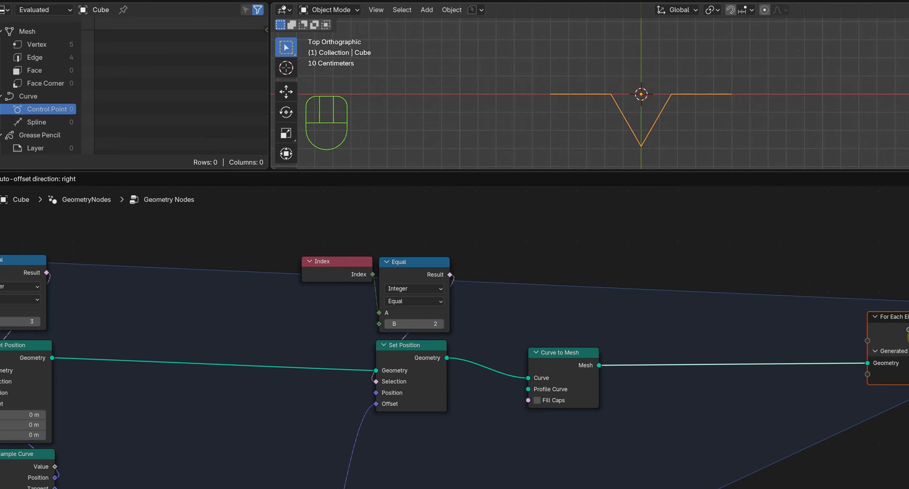
- Insert a Duplicate Elements node after Curve to Mesh and set its domain to Edge
key(shift+a)
text(dup)
click(756, 330)
click(623, 343)
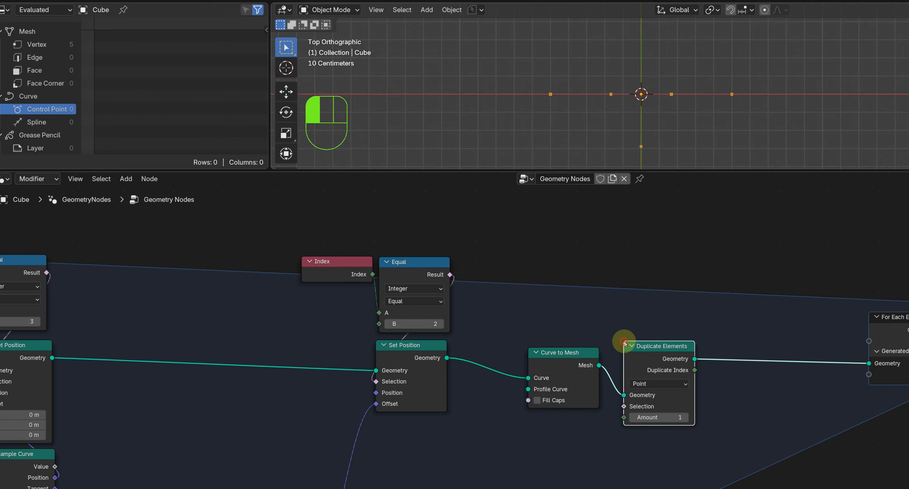
click(662, 385)
click(647, 421)
drag(654, 354, 648, 343)
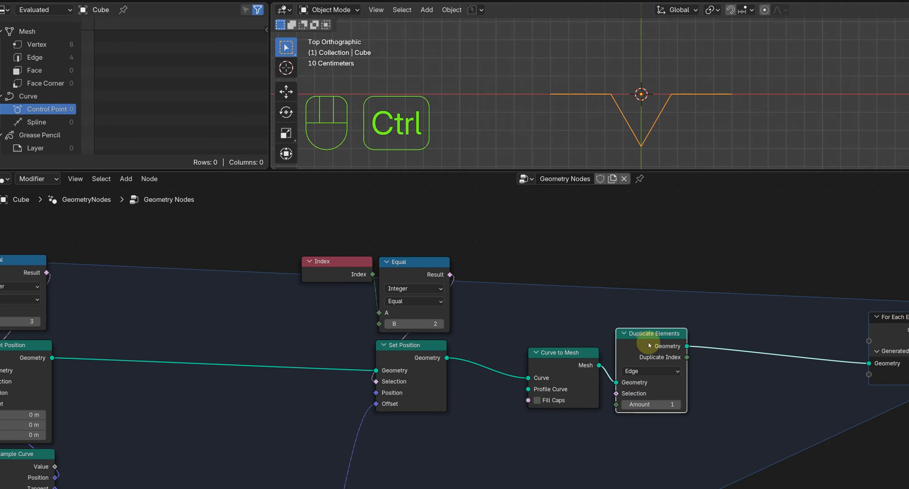
- Preview Duplicate Elements, Set Position and Curve to Mesh in turn, examining their edge and spline data in the spreadsheet, and remove the Viewer
ctrl+shift+click(648, 342)
click(35, 104)
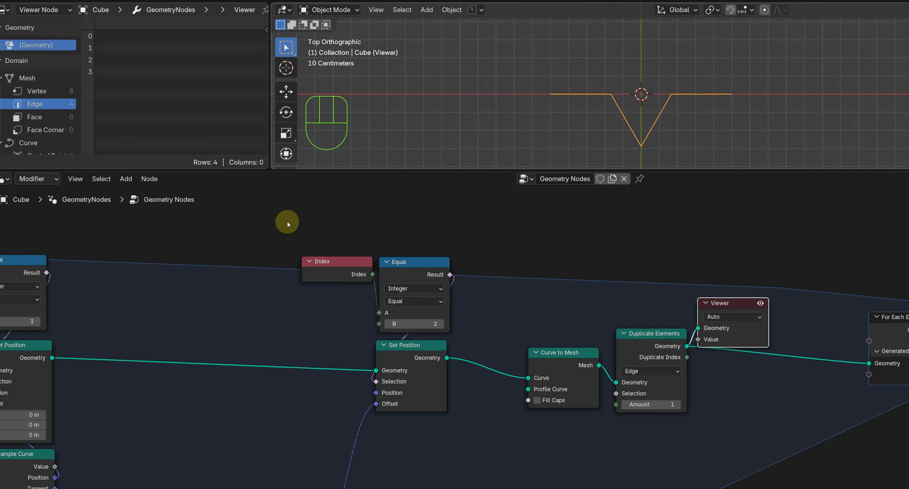
ctrl+shift+click(398, 346)
scroll(54, 113, down, 5)
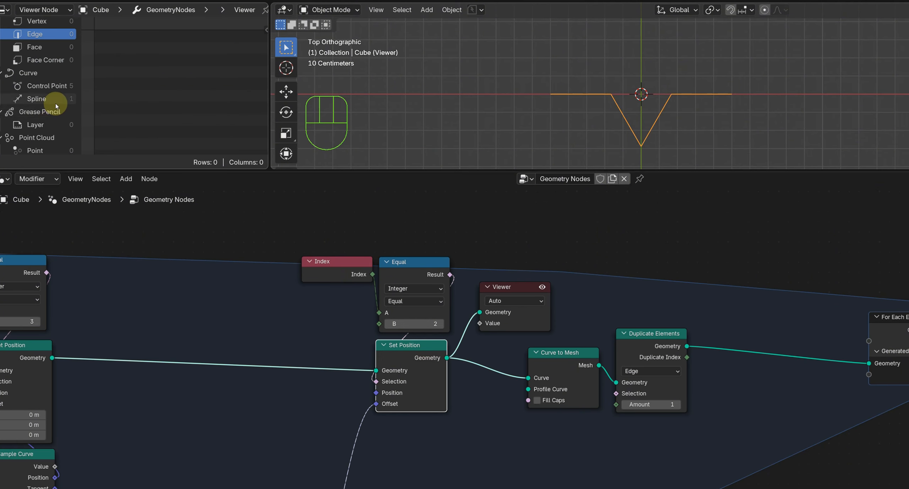
click(55, 103)
ctrl+shift+click(554, 359)
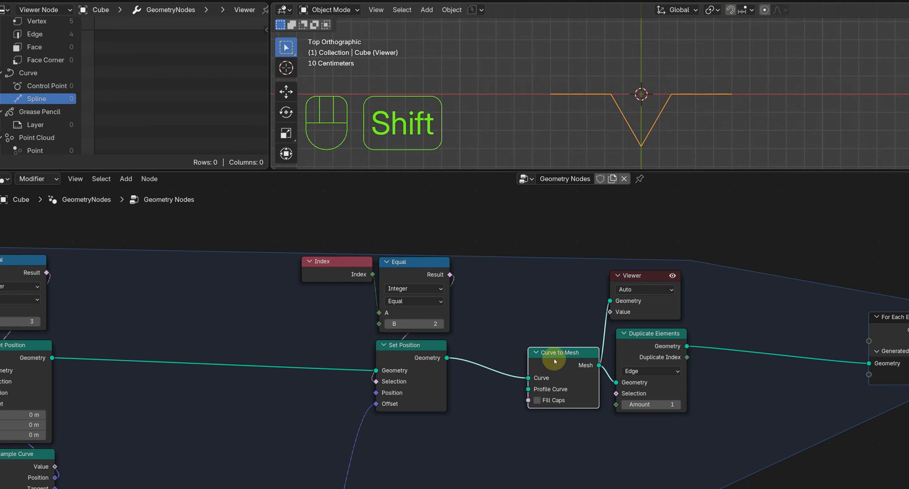
ctrl+shift+click(658, 340)
click(736, 283)
key(Delete)
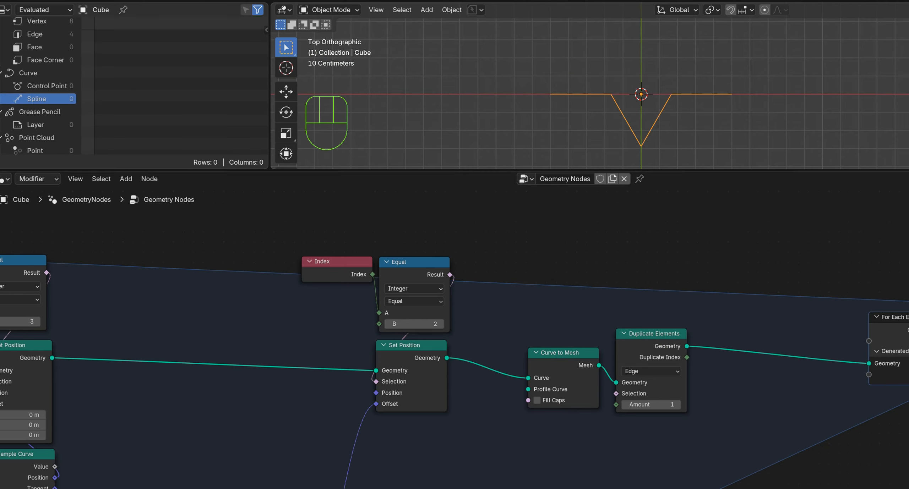
- Insert a Mesh to Curve node between Duplicate Elements and the zone's Generated Geometry, and place it slightly lower
key(shift+a)
text(mesh to)
key(Return)
click(703, 335)
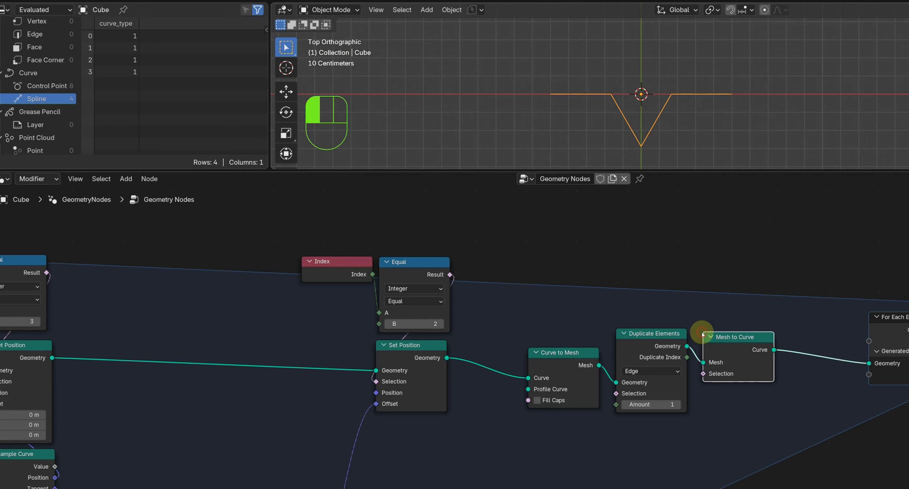
key(g)
click(749, 371)
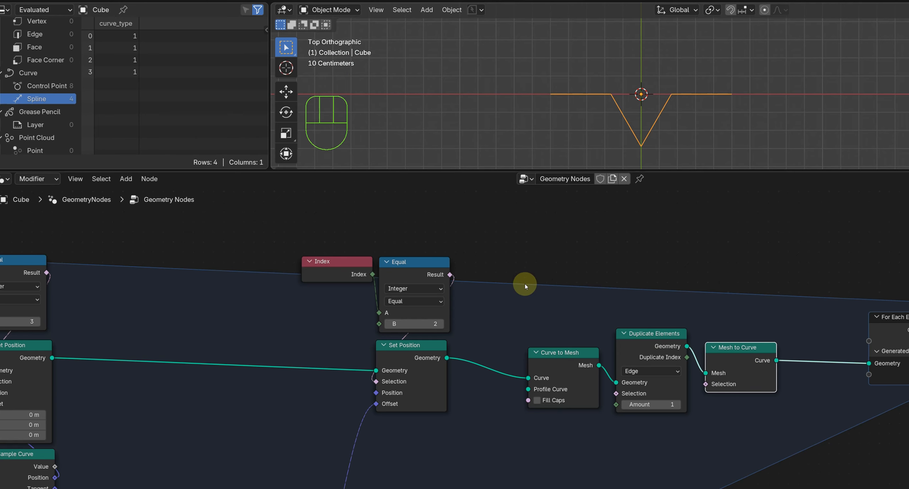
- Combine the Curve to Mesh, Duplicate Elements and Mesh to Curve nodes into one node group
drag(523, 284, 787, 440)
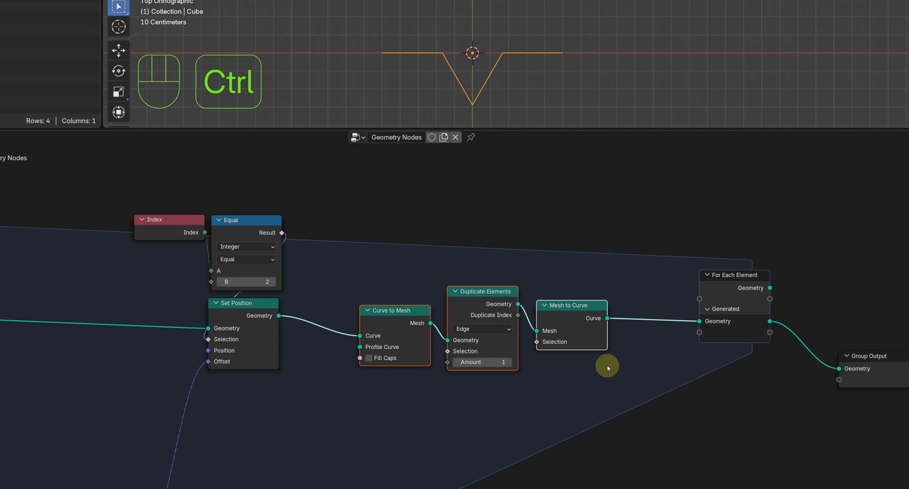
key(ctrl+g)
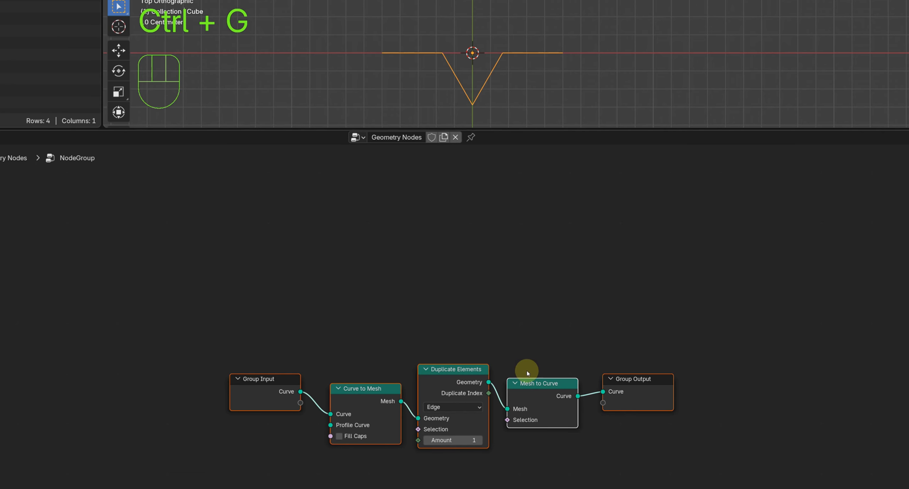
- Return to the main node tree, rename the new node group Prepare_for_loop beside Set Position, and save the file
click(272, 381)
key(Tab)
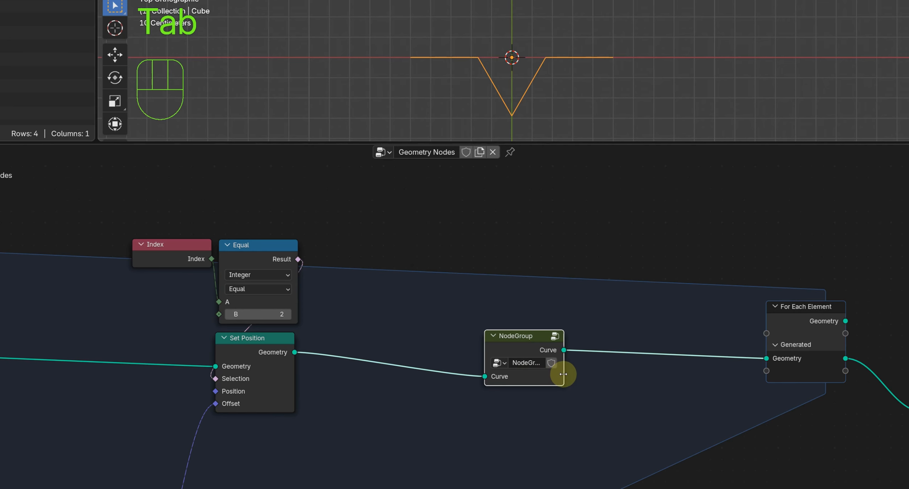
drag(601, 377, 596, 377)
click(543, 363)
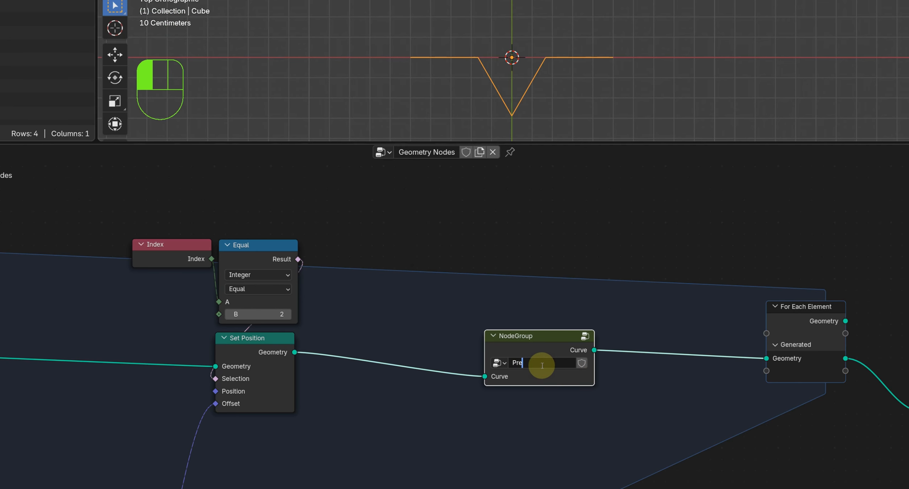
text(Prepare_for_)
key(Return)
drag(534, 343, 484, 328)
click(452, 422)
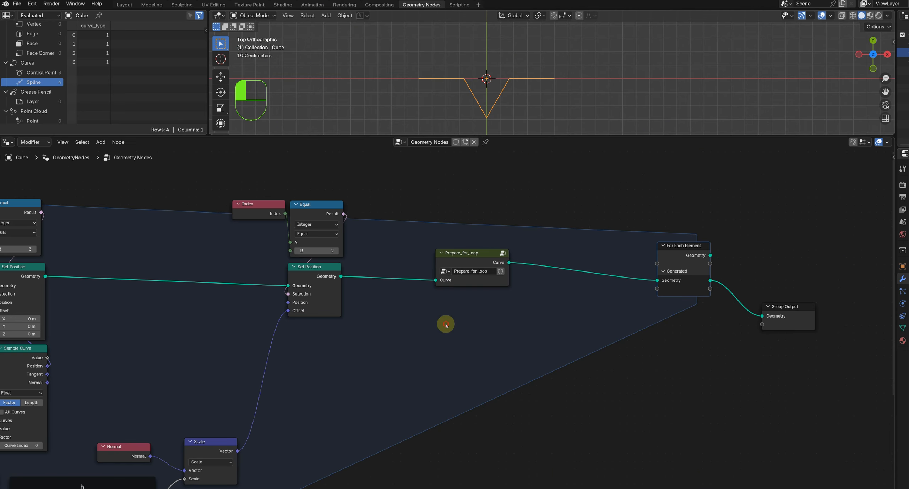
key(ctrl+s)
- Add a Repeat zone in the empty area beside the first Divide node
scroll(451, 422, down, 3)
drag(733, 349, 608, 346)
scroll(346, 455, down, 3)
middle_drag(346, 455, 557, 419)
middle_drag(517, 323, 603, 314)
scroll(551, 304, down, 2)
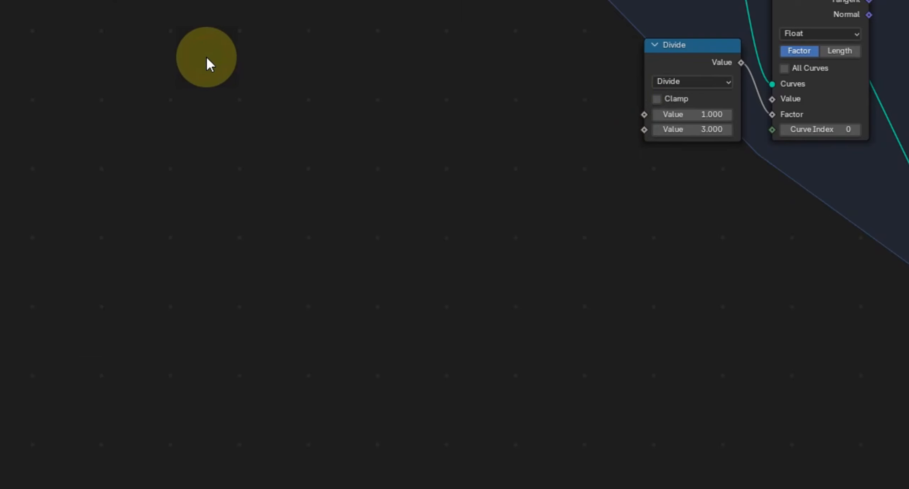
key(shift+a)
mouse_move(131, 305)
text(repea)
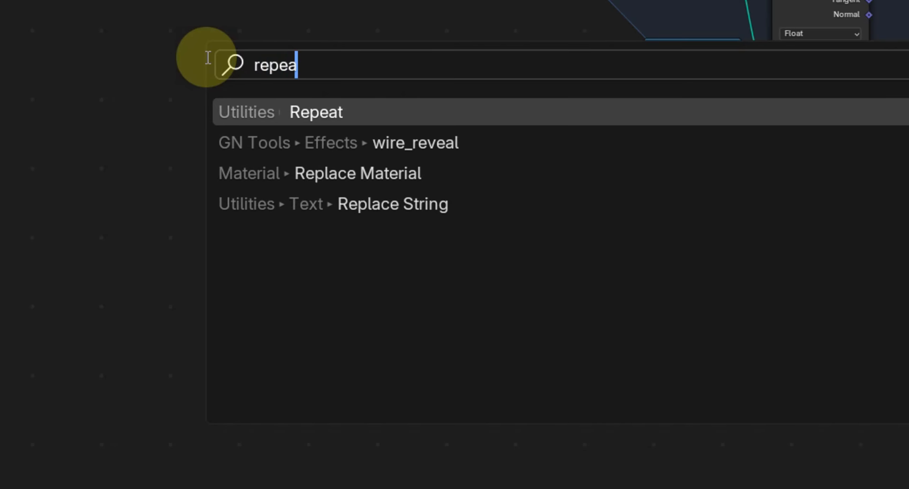
click(260, 105)
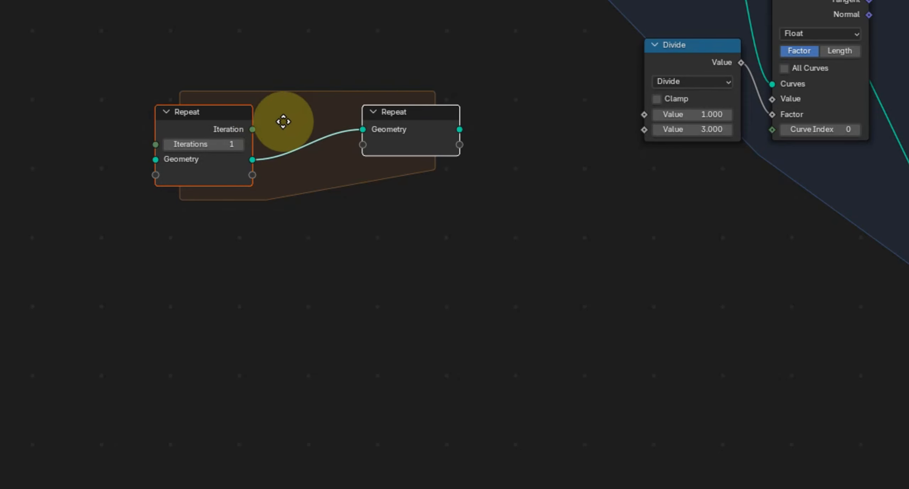
click(318, 130)
- Spread the Repeat zone around the For Each zone and route the Curve Line through both zones to Group Output
drag(462, 146, 825, 359)
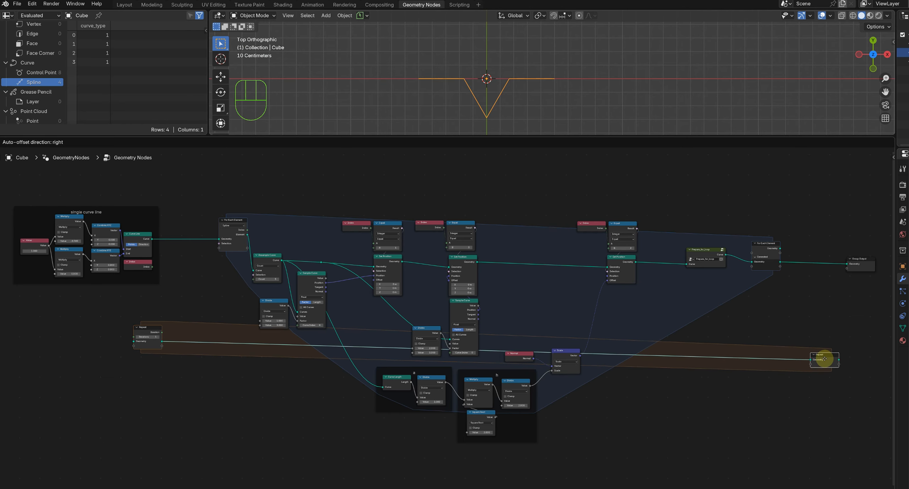
drag(146, 334, 188, 212)
drag(822, 352, 812, 217)
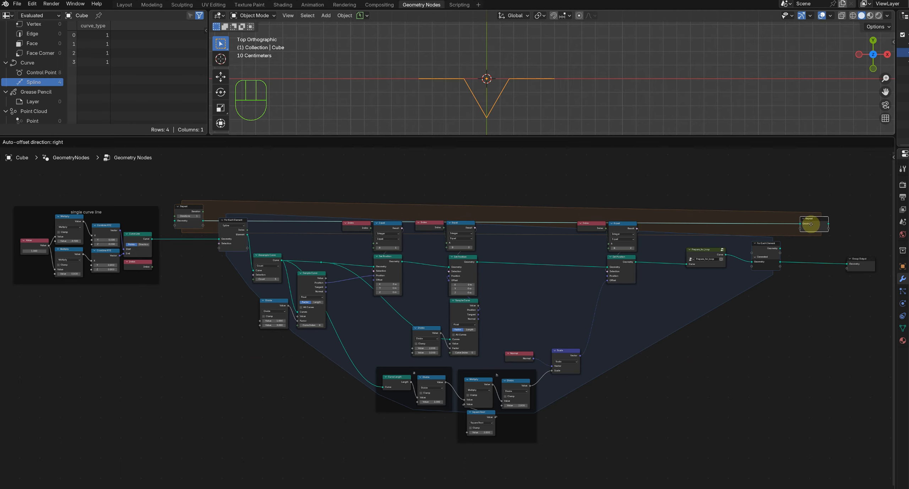
drag(152, 239, 218, 239)
drag(781, 263, 800, 224)
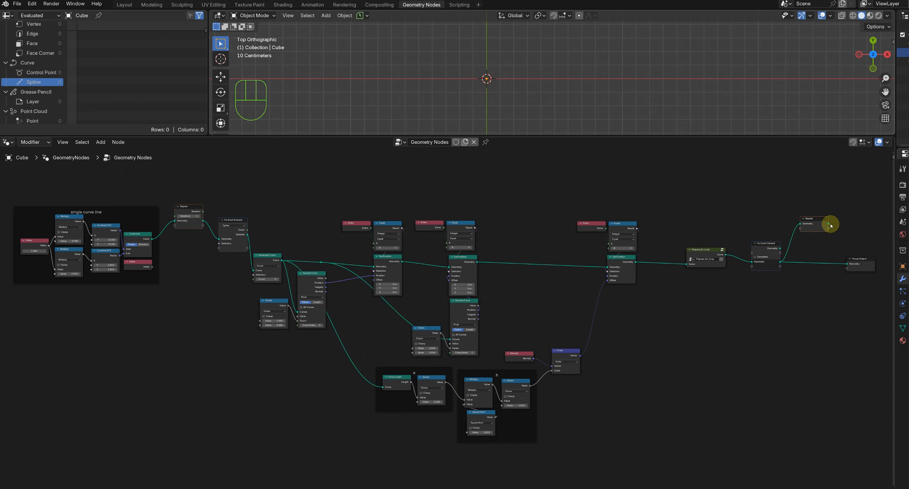
drag(833, 255, 855, 220)
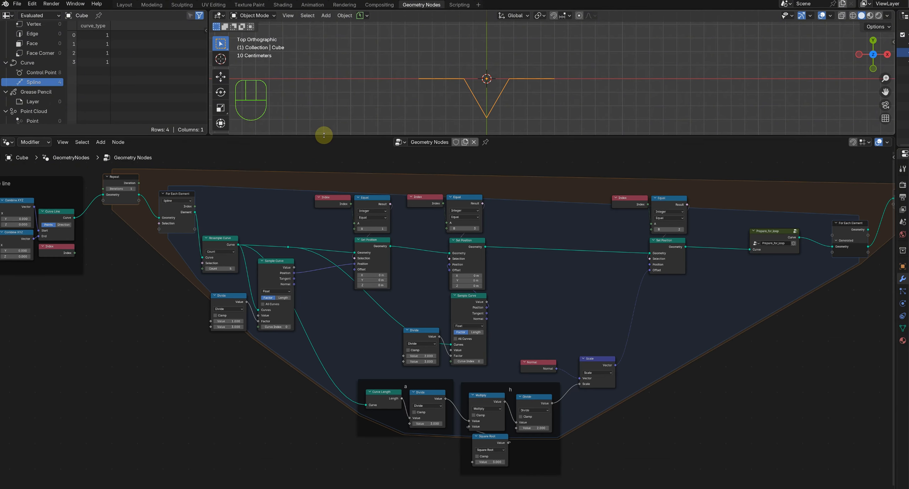
- Enlarge the 3D view slightly and set the Repeat zone's iterations to 5
drag(325, 135, 324, 153)
scroll(497, 319, up, 7)
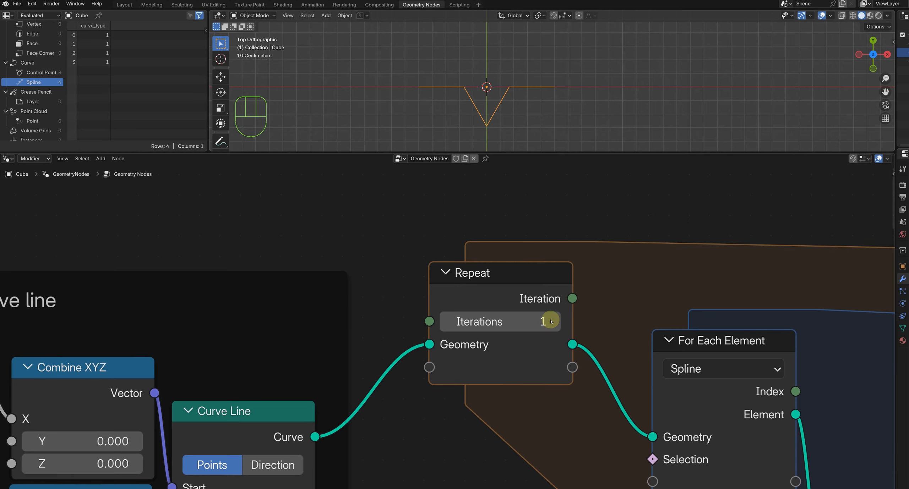
click(553, 321)
click(553, 321)
click(553, 321)
click(553, 322)
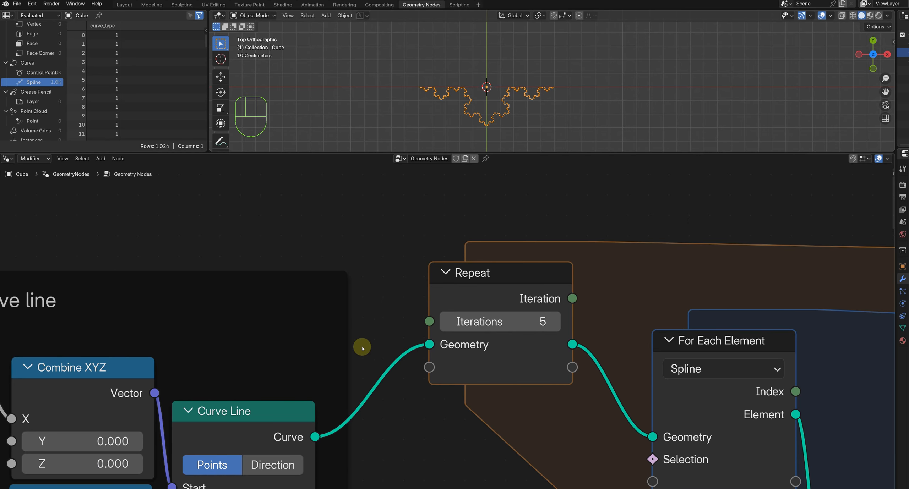
- Insert a Reverse Curve node between Curve Line and the Repeat zone and inspect the flipped curve
scroll(362, 348, down, 4)
drag(386, 308, 282, 269)
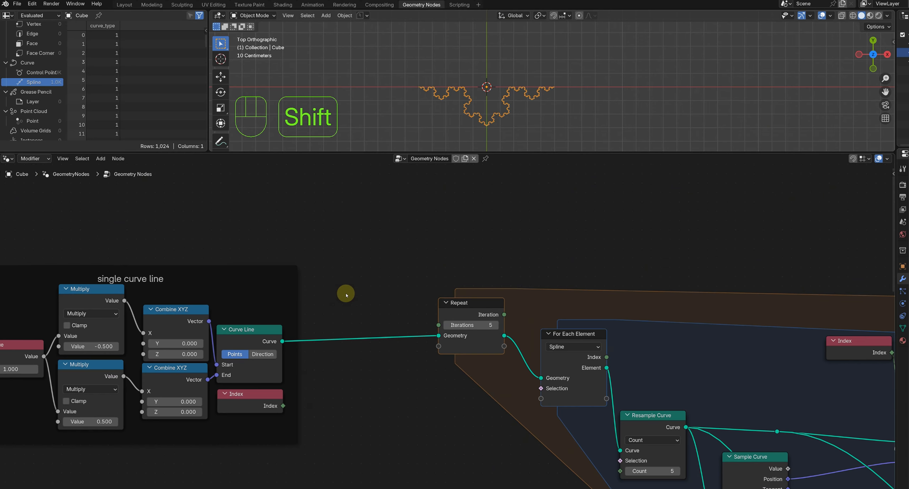
key(shift+a)
text(reverse)
key(Return)
click(337, 313)
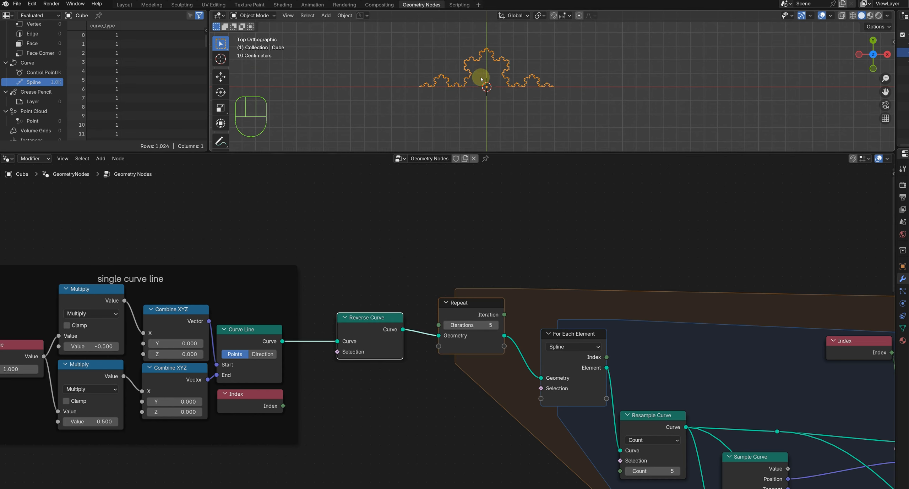
scroll(481, 79, up, 3)
shift+middle_drag(472, 73, 554, 107)
scroll(577, 109, up, 2)
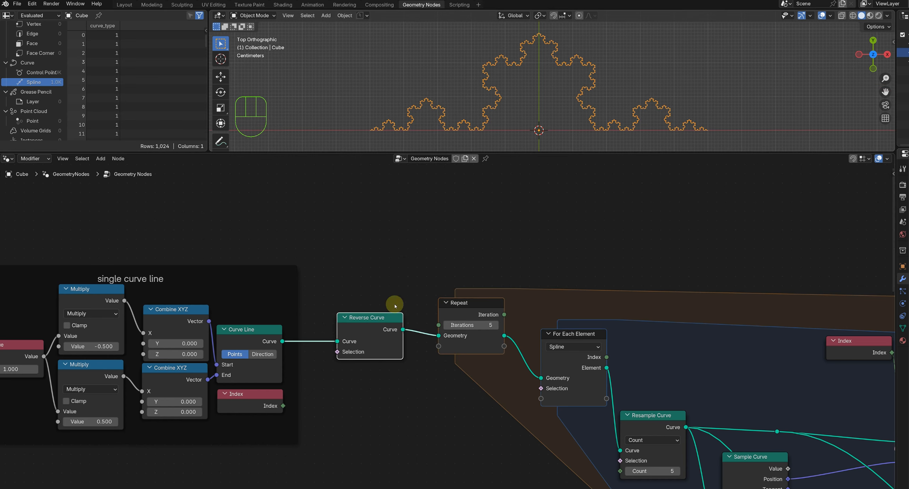
- Detach the Reverse Curve node from the link and place it just below, keeping Curve Line connected to Repeat
alt+drag(380, 324, 383, 376)
scroll(487, 132, down, 4)
shift+middle_drag(561, 129, 551, 91)
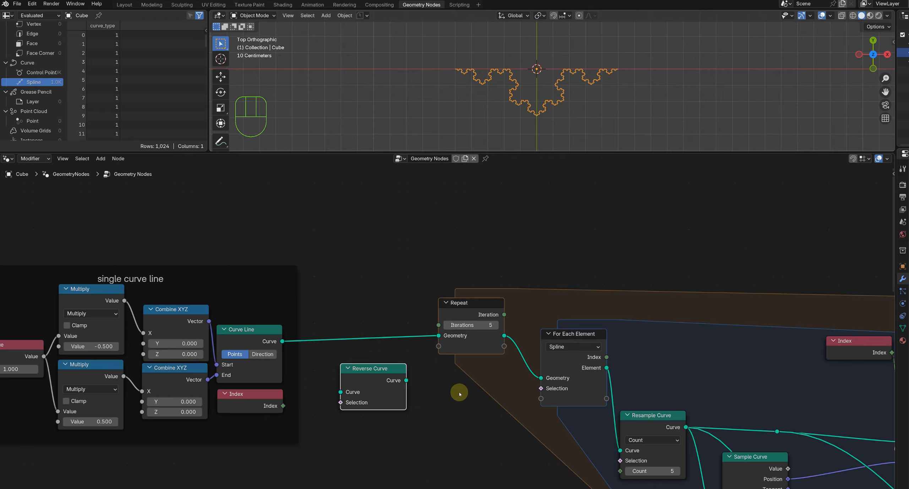
- Add a Curve Circle node below the single curve line frame, set its resolution to 3 and preview it with a Viewer
scroll(459, 393, down, 5)
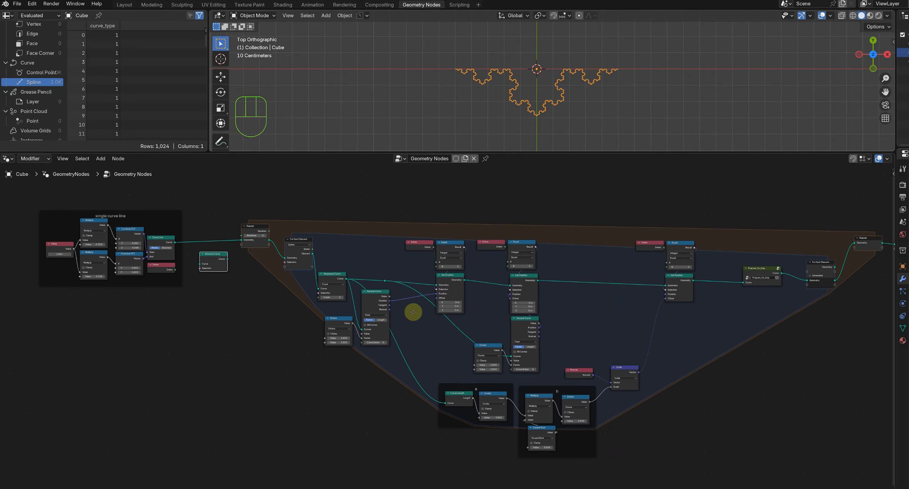
ctrl+scroll(243, 334, left, 2)
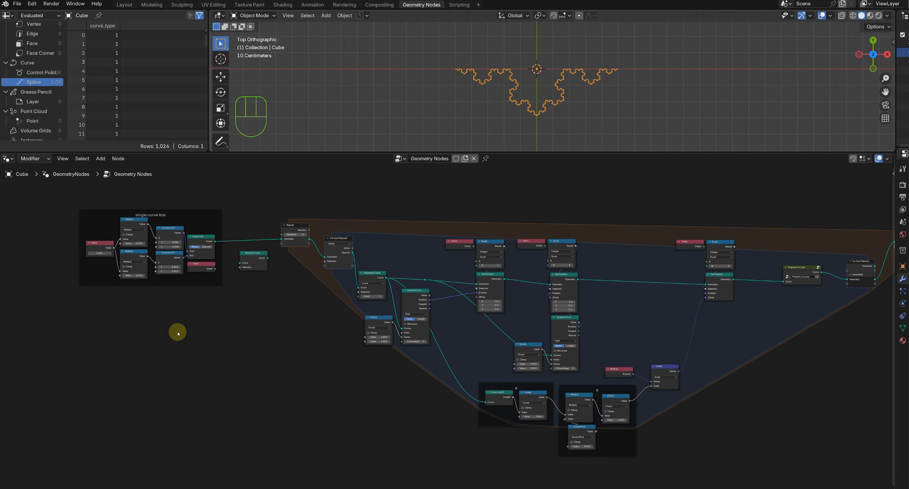
key(shift+a)
text(cc)
click(211, 345)
click(183, 338)
scroll(183, 338, up, 3)
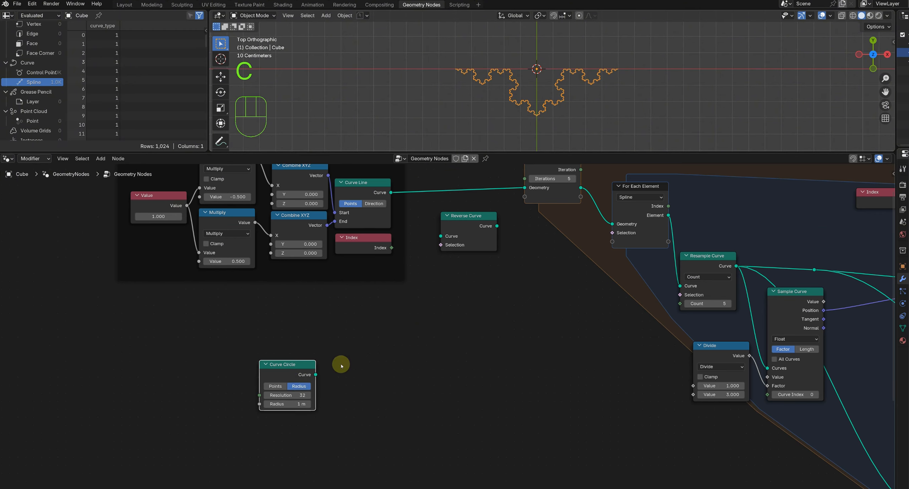
key(Return)
ctrl+shift+click(300, 369)
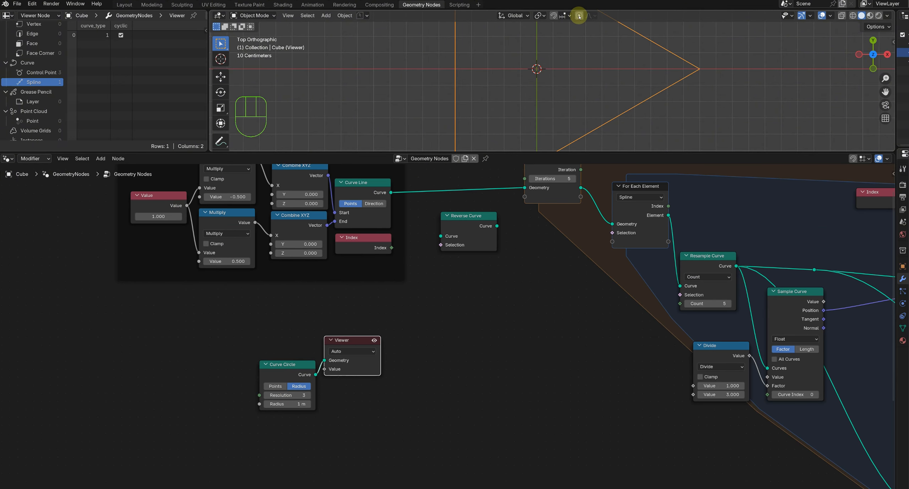
scroll(574, 81, down, 4)
drag(348, 340, 462, 350)
- Insert a Transform Geometry node between Curve Circle and the Viewer
key(shift+a)
text(tr)
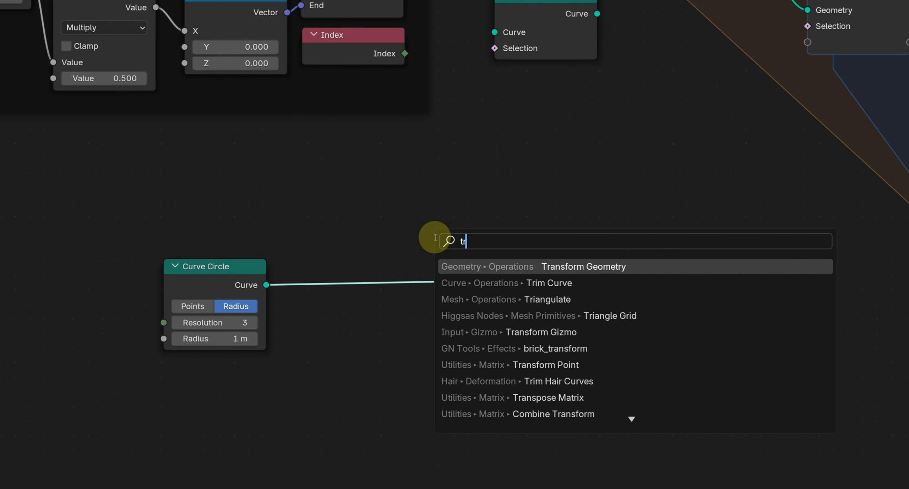
text(an)
click(455, 364)
click(360, 377)
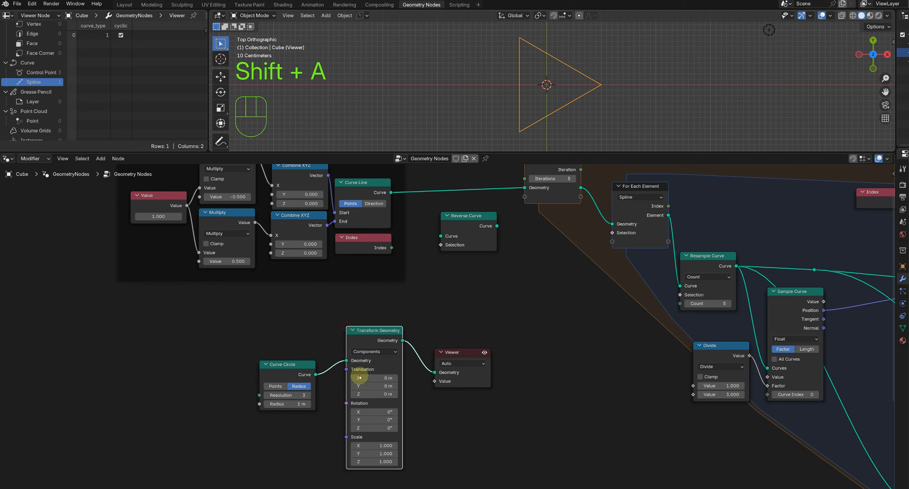
- Set the Transform Geometry node's Z rotation to -30° and adjust the node's placement
click(368, 428)
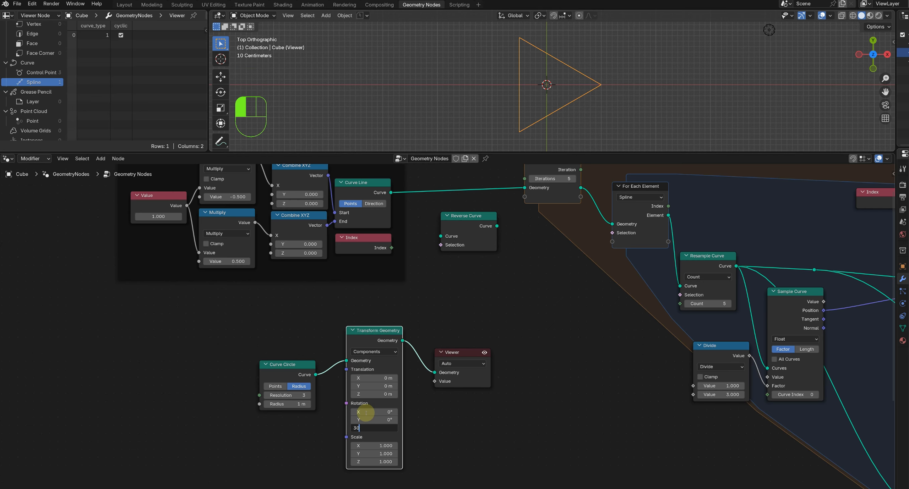
text(30)
click(365, 413)
text(-30)
key(Return)
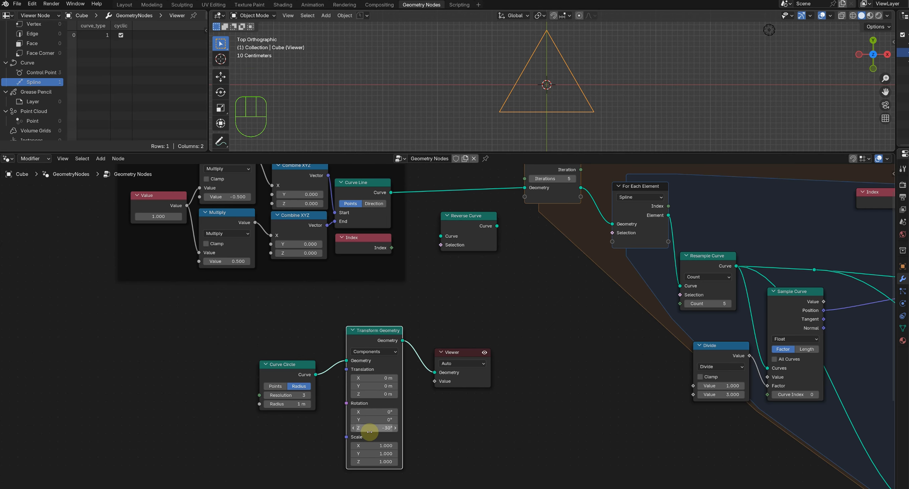
drag(380, 336, 367, 353)
- Duplicate the Prepare_for_loop group node and place the copy near the triangle's Transform Geometry node
scroll(462, 363, down, 3)
middle_drag(525, 369, 361, 369)
scroll(462, 362, down, 4)
middle_drag(535, 356, 282, 344)
click(722, 274)
key(shift+d)
click(90, 376)
middle_drag(190, 349, 385, 333)
scroll(275, 321, up, 5)
middle_drag(274, 322, 380, 325)
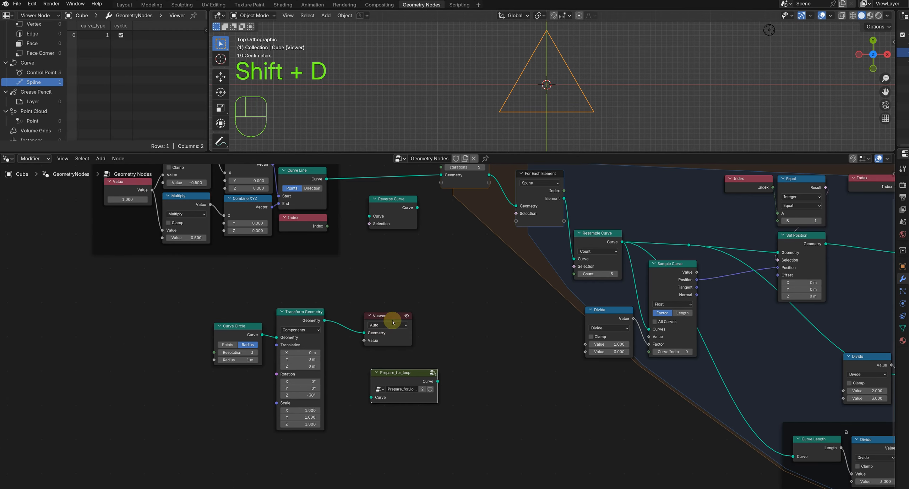
- Insert the Prepare_for_loop copy between Transform Geometry and the Viewer, moving the Viewer aside to make room
drag(393, 318, 448, 305)
drag(394, 373, 362, 313)
middle_drag(380, 296, 363, 327)
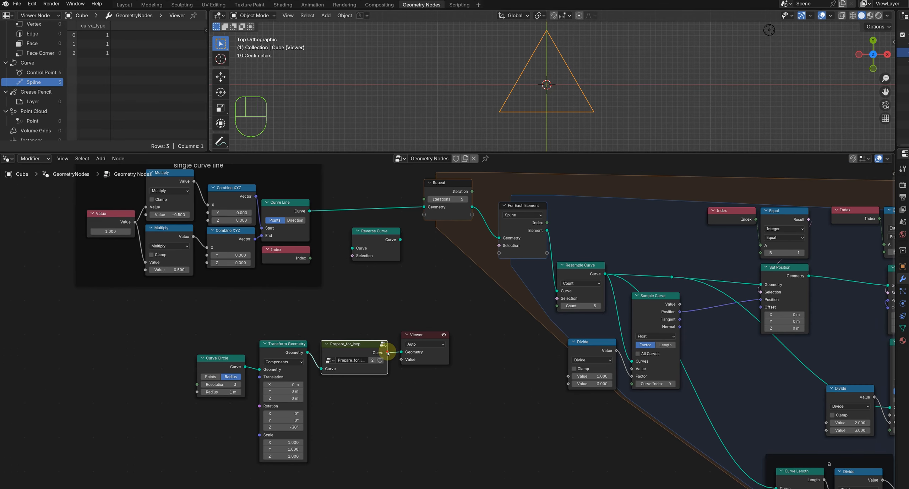
- Connect the Prepare_for_loop copy's output to the Repeat zone's Geometry input and delete the Viewer
drag(422, 210, 424, 207)
click(446, 336)
key(Delete)
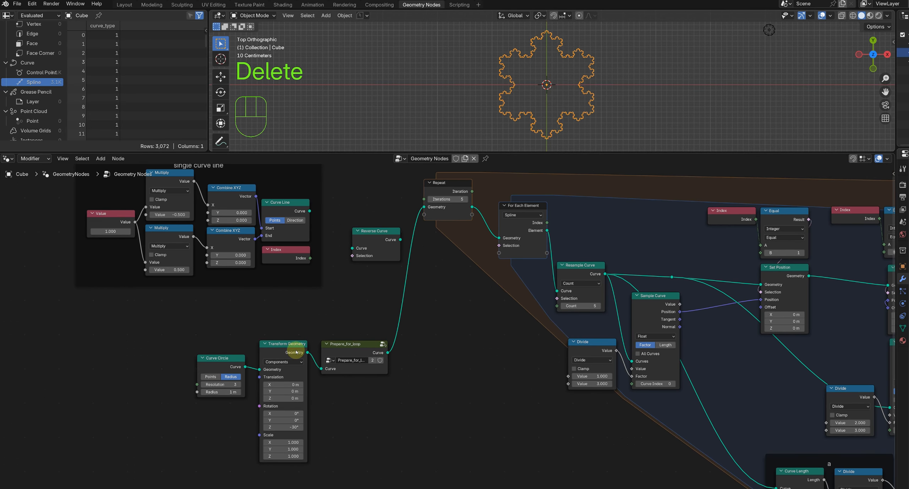
- Insert the Reverse Curve node between Transform Geometry and Prepare_for_loop, and reduce the Repeat zone's iterations to 0
click(430, 200)
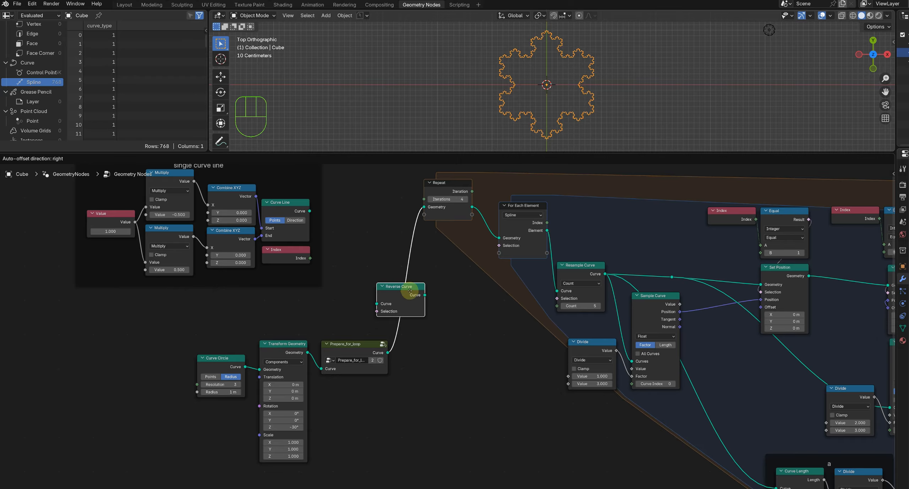
drag(410, 291, 354, 351)
click(491, 199)
click(491, 200)
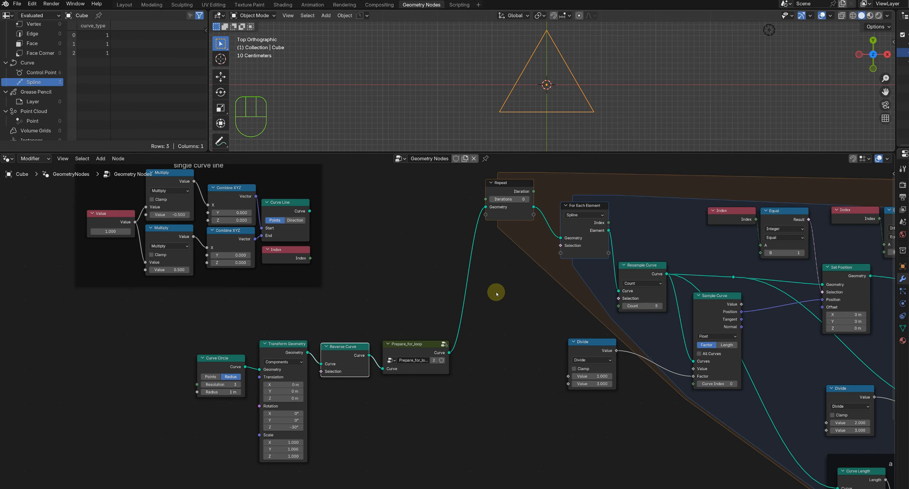
scroll(496, 294, down, 11)
middle_drag(720, 351, 535, 349)
scroll(536, 345, up, 3)
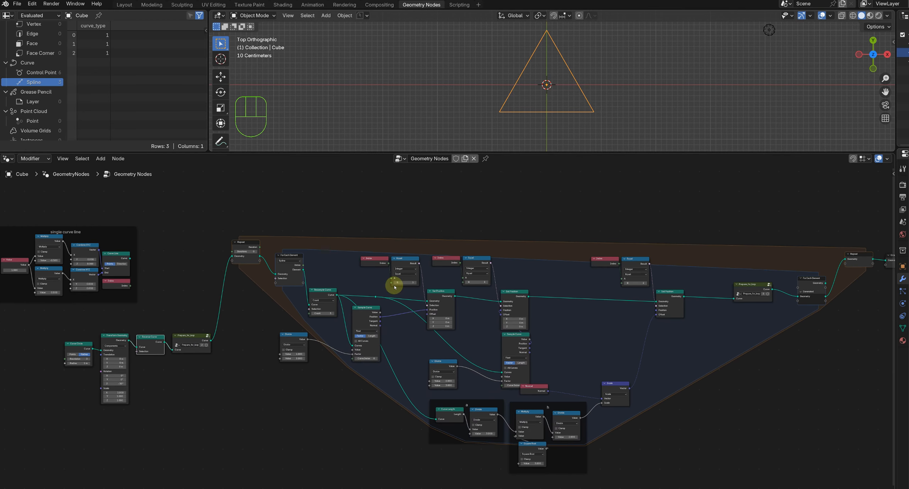
middle_drag(597, 299, 585, 281)
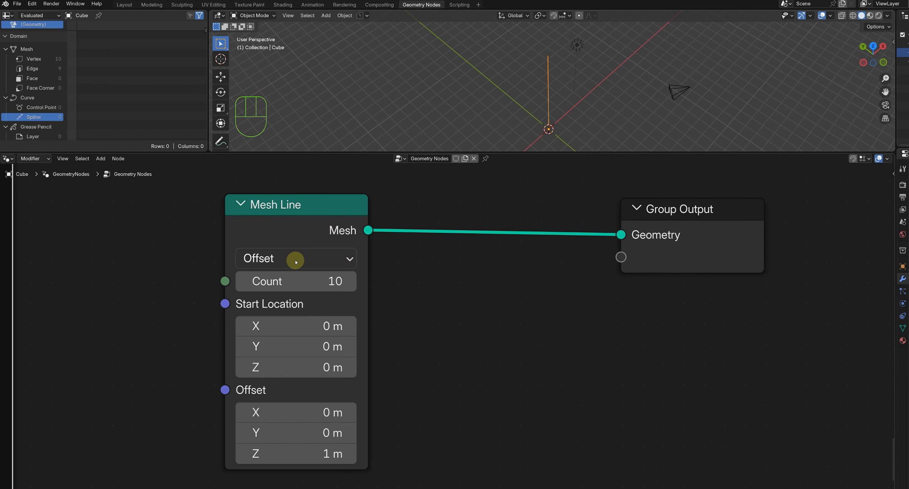
- Switch the Mesh Line node's mode to End Points and bring the line closer in the 3D view
click(296, 262)
click(270, 331)
shift+scroll(450, 365, down, 2)
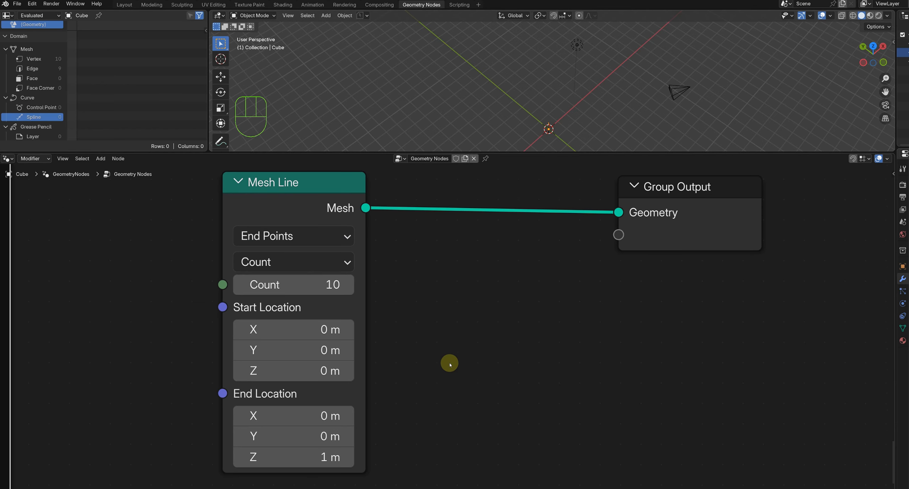
shift+middle_drag(559, 145, 558, 98)
scroll(539, 77, up, 9)
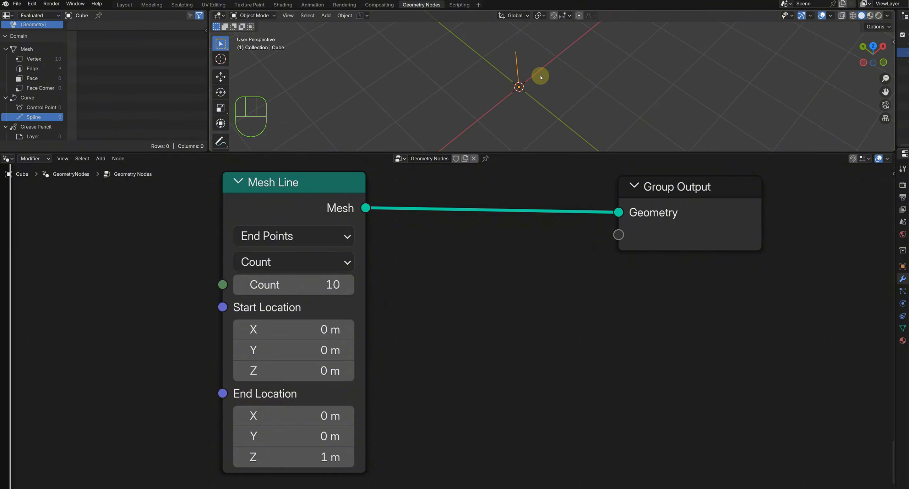
- Show vertex data in the spreadsheet, and set the Mesh Line's count to 2 and its end location Z to 0.86 m
click(40, 60)
click(290, 284)
text(2)
key(Return)
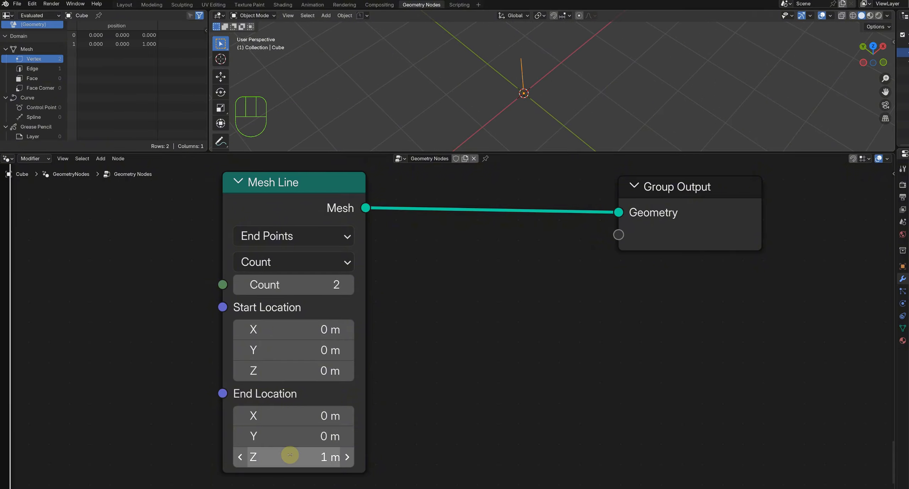
shift+drag(290, 455, 319, 455)
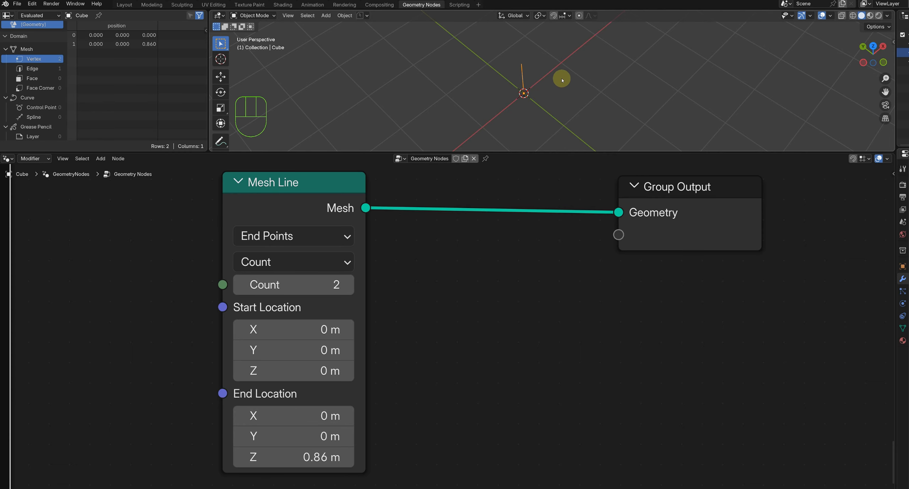
- Set the Mesh Line's end location to X 1.88 m and Z 0 m
mouse_move(561, 79)
middle_down()
mouse_move(542, 69)
mouse_move(544, 77)
middle_up()
click(311, 459)
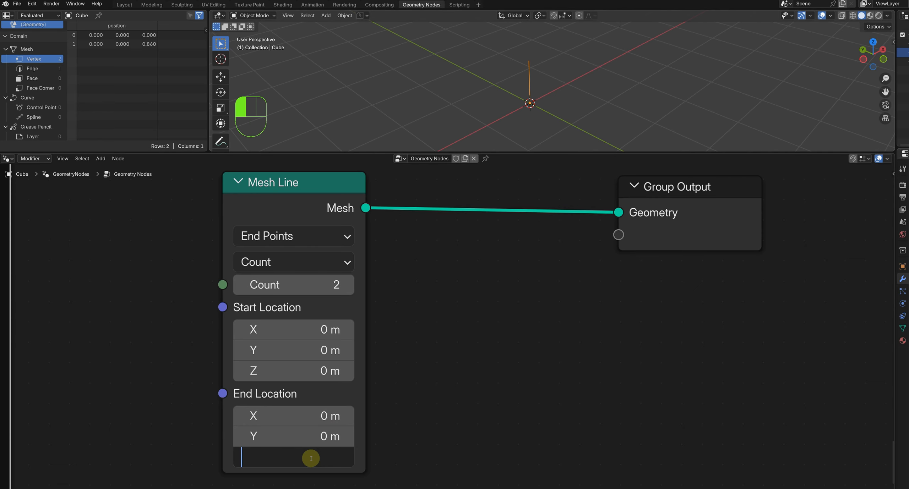
text(1)
key(Return)
mouse_move(294, 416)
shift+mouse_down()
mouse_move(320, 416)
mouse_move(298, 416)
mouse_move(312, 416)
shift+mouse_up()
click(310, 459)
text(0)
key(Return)
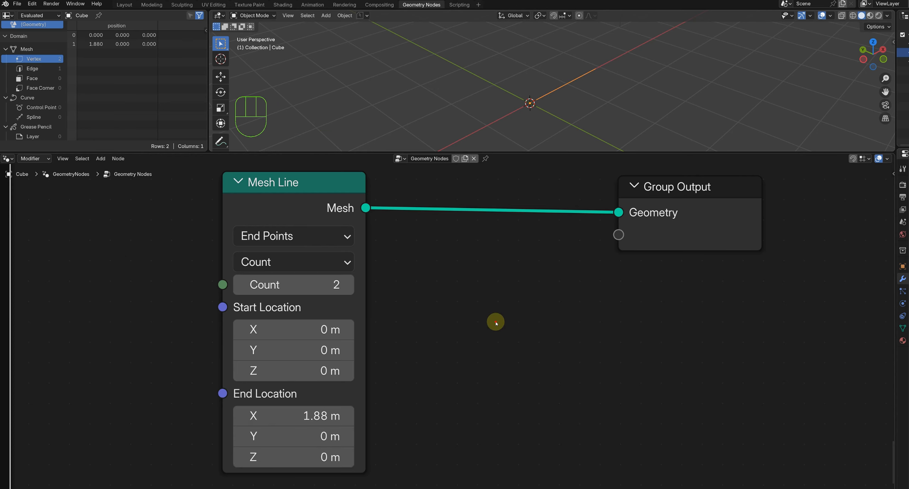
- Connect the two Combine XYZ vectors to the Mesh Line's Start and End Location inside the single mesh line frame, and view the line from the top
scroll(431, 342, down, 3)
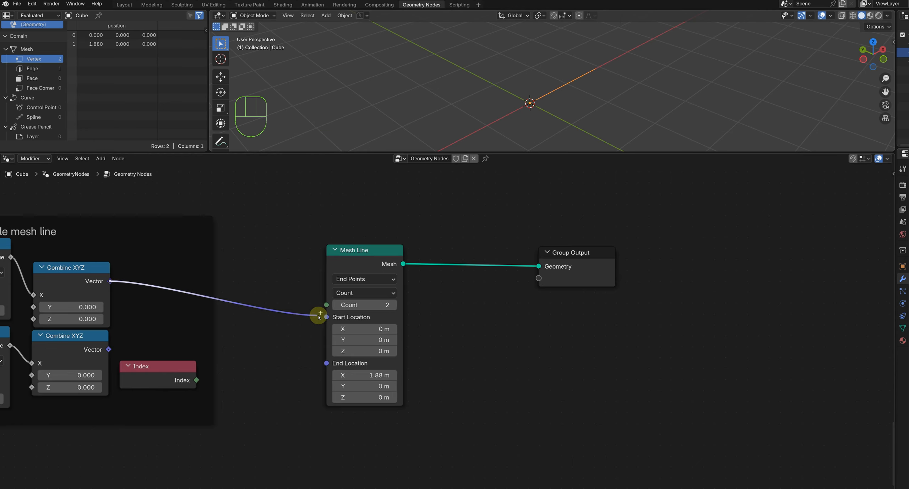
drag(319, 317, 326, 317)
drag(205, 221, 422, 233)
mouse_move(373, 249)
mouse_down()
mouse_move(387, 243)
mouse_move(384, 255)
mouse_up()
drag(340, 325, 342, 324)
middle_drag(586, 81, 831, 57)
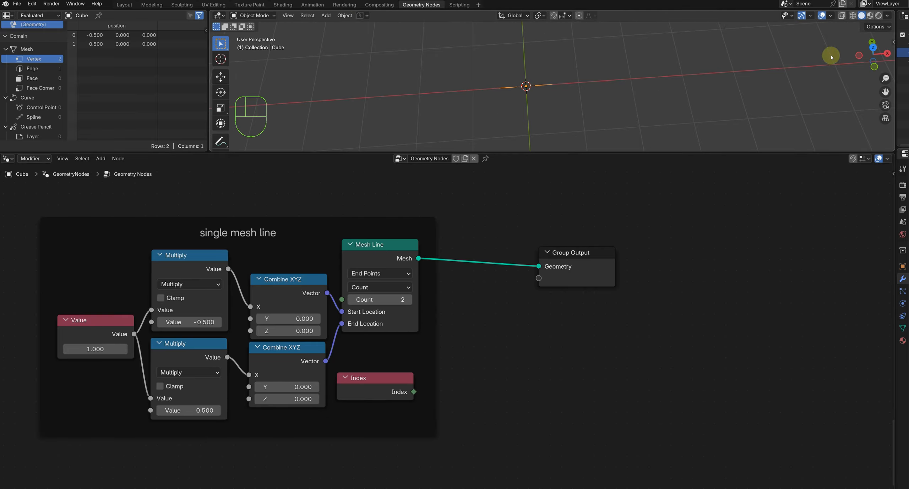
click(873, 47)
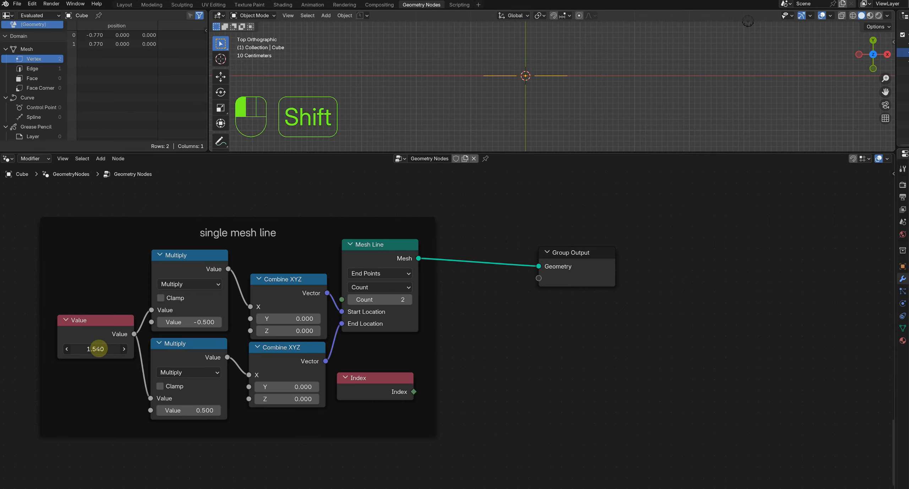
- Undo the last change to the Value node and move the Group Output farther from the single mesh line frame
key(ctrl+z)
middle_drag(474, 349, 530, 359)
scroll(503, 357, up, 2)
drag(643, 284, 681, 282)
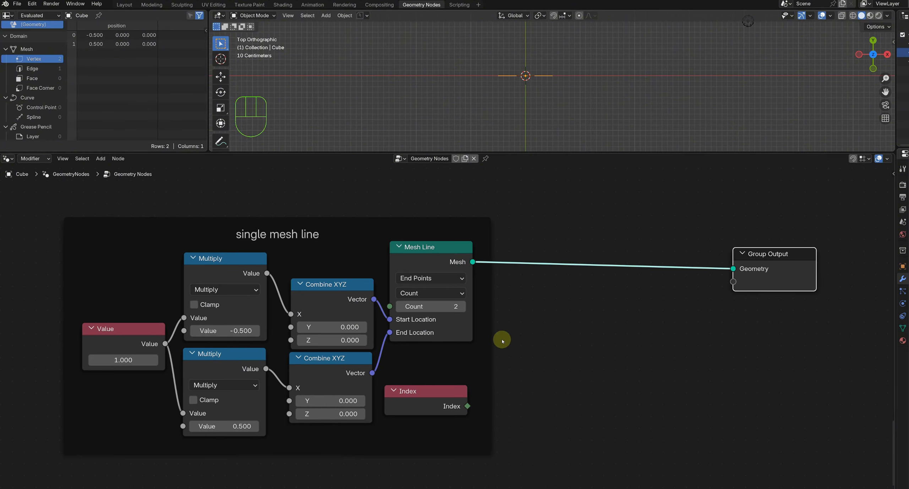
- Preview the Mesh Line with the Index as its value in a Viewer, and place the Viewer below the Group Output
ctrl+shift+click(454, 397)
ctrl+shift+click(447, 257)
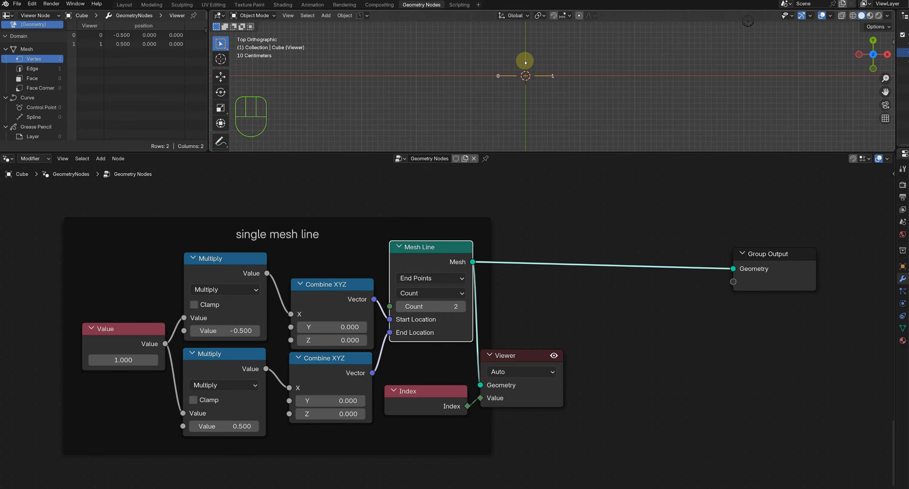
scroll(525, 61, up, 9)
shift+middle_drag(443, 55, 494, 64)
scroll(494, 63, down, 1)
drag(532, 354, 814, 378)
- Merge the Mesh Line's links to the Group Output and Viewer through a reroute, and shift the single mesh line frame away from it
shift+right_drag(678, 237, 628, 356)
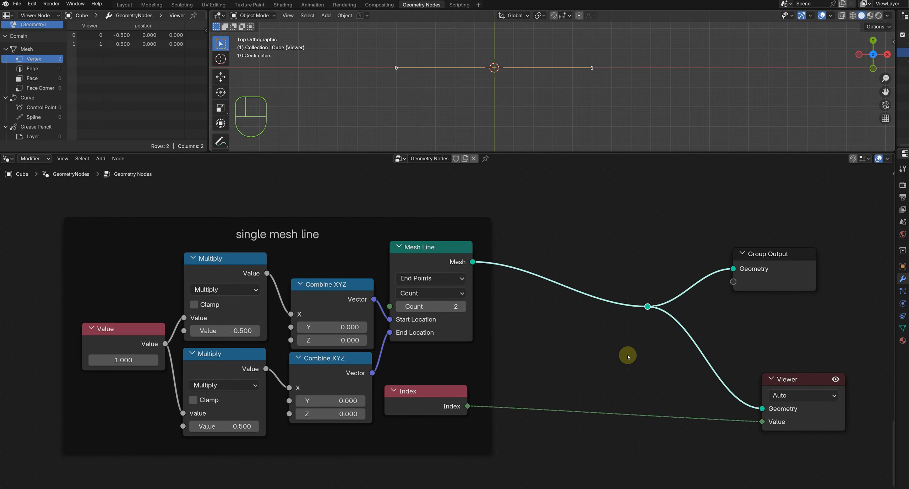
click(471, 219)
drag(470, 219, 396, 217)
click(473, 309)
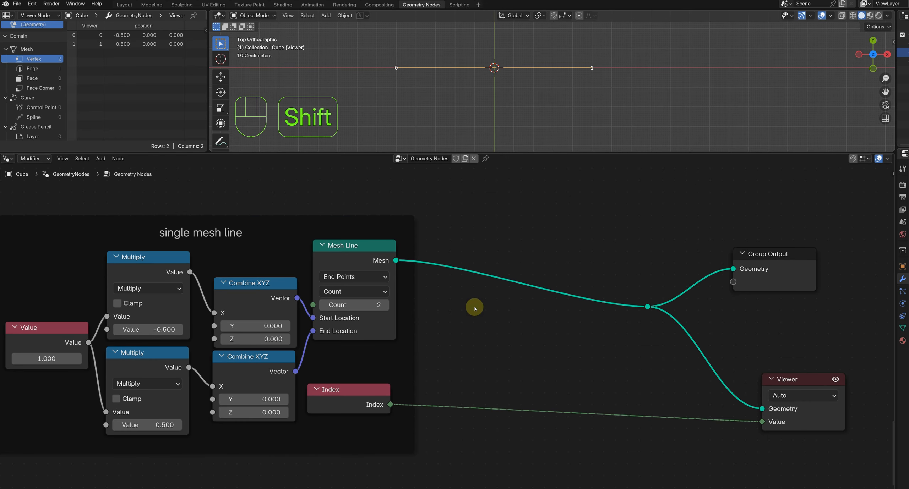
- Insert a Transform Geometry node after the Mesh Line with a translation of X 0.43 m and Y -0.35 m
key(shift+a)
text(tra)
click(521, 322)
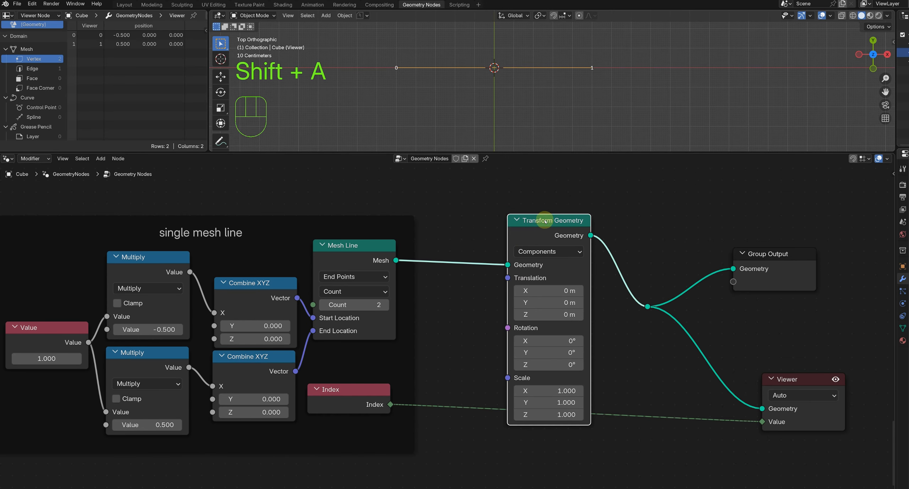
click(543, 202)
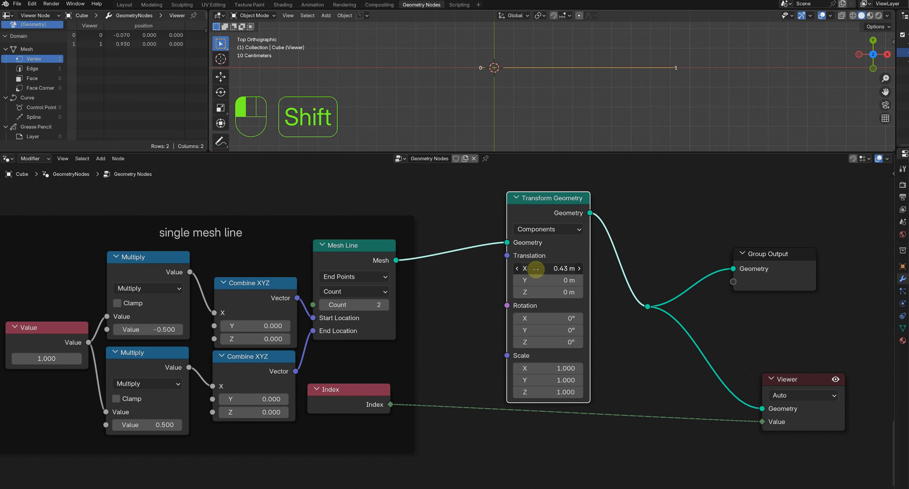
shift+drag(535, 281, 545, 281)
scroll(560, 115, down, 1)
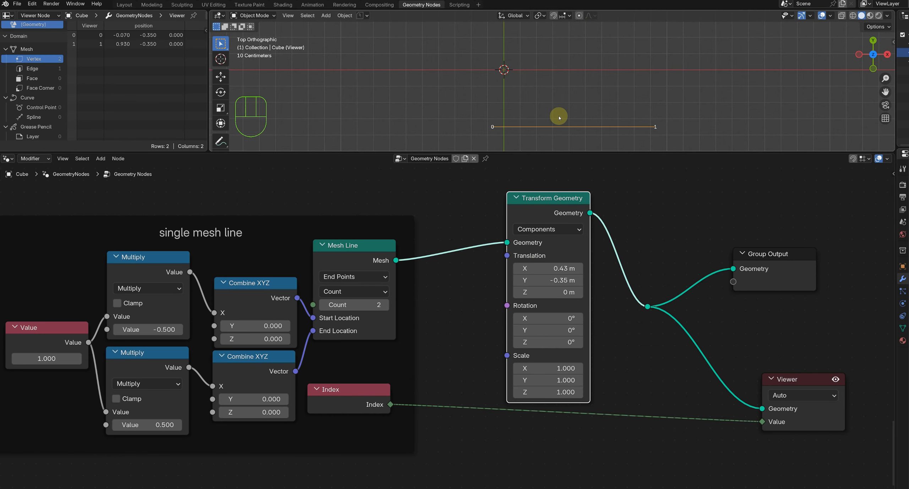
shift+middle_drag(560, 116, 544, 90)
drag(547, 197, 536, 173)
- Add a Sample Index node fed by the Transform Geometry output and set its data type to Vector
scroll(572, 296, down, 2)
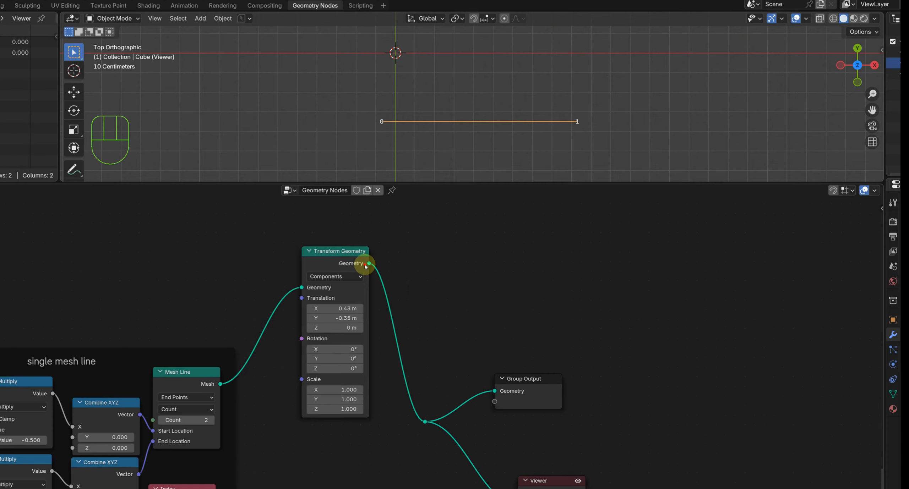
drag(467, 219, 589, 238)
text(sample)
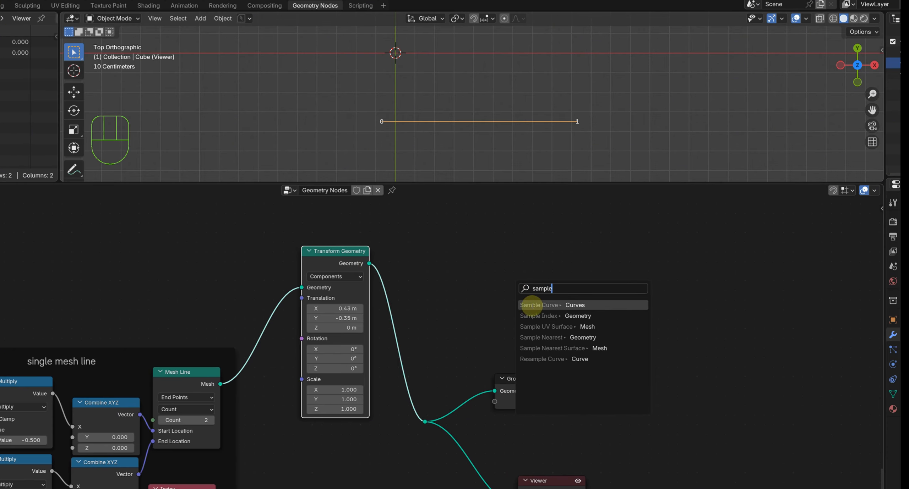
click(536, 315)
click(548, 251)
click(548, 250)
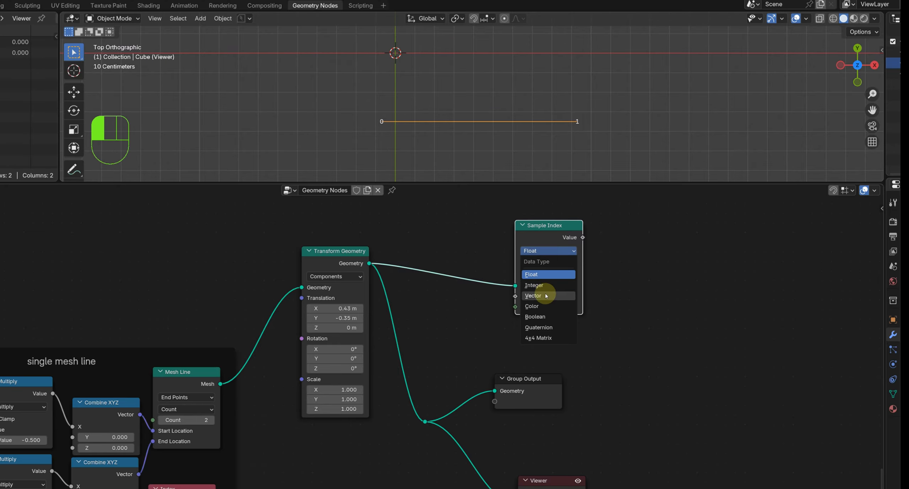
click(546, 295)
- Add a Position node connected to the Sample Index node's Value input
drag(516, 296, 474, 300)
text(pos)
click(435, 329)
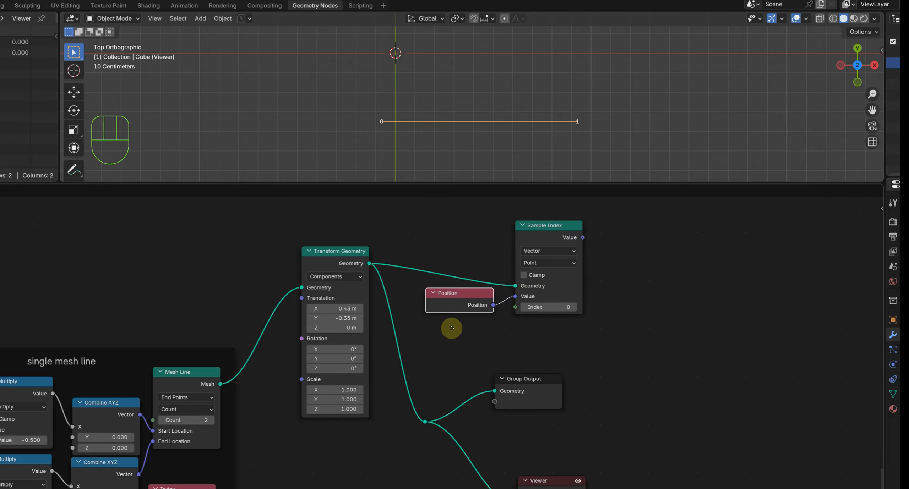
click(454, 329)
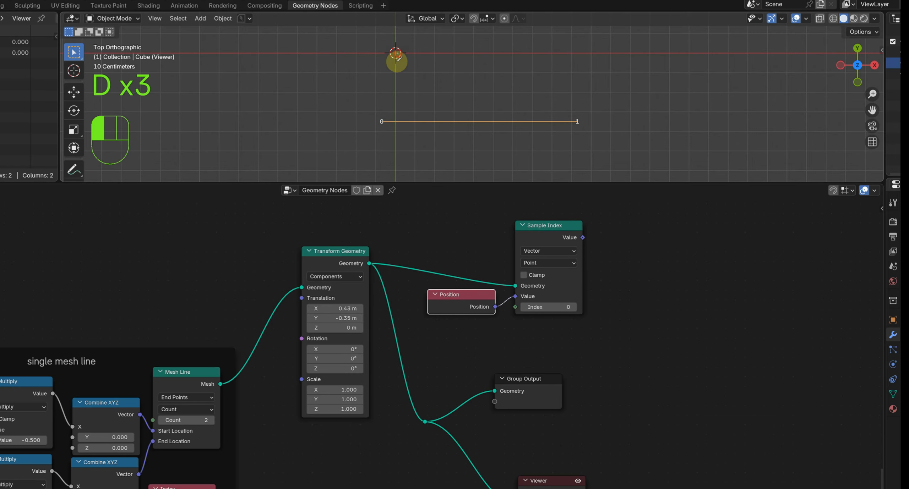
- Duplicate the Sample Index node with its links below the original, and delete the duplicated Position node
drag(449, 229, 568, 301)
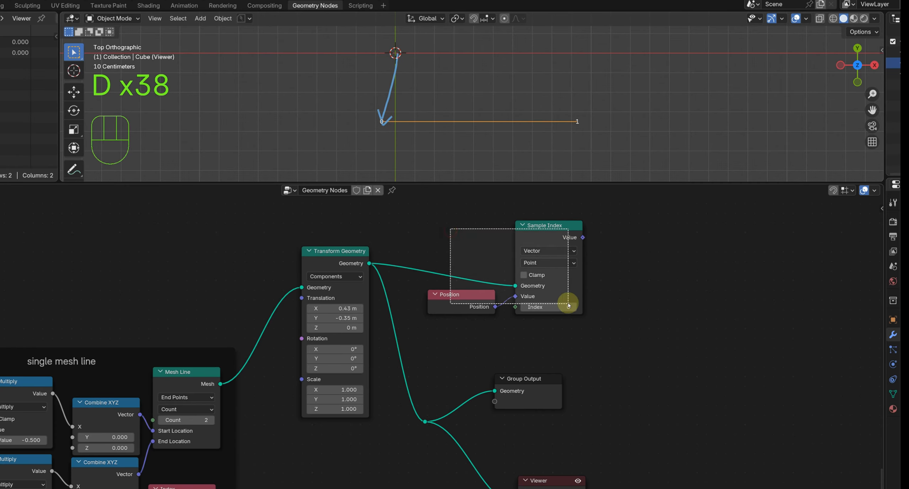
drag(547, 245, 544, 229)
key(shift+ctrl+d)
click(537, 314)
click(462, 385)
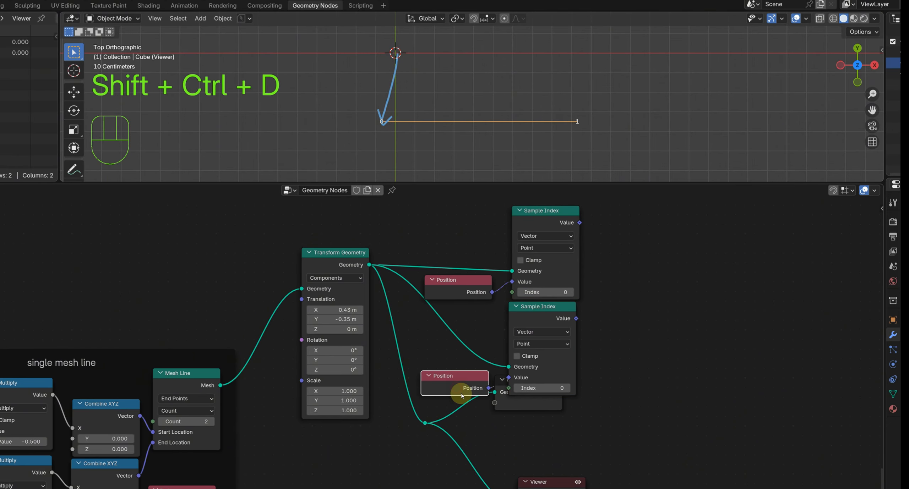
key(Delete)
- Move the Group Output clear, set the second Sample Index's index to 1, and feed its Value from the remaining Position node
drag(524, 408, 700, 438)
click(568, 388)
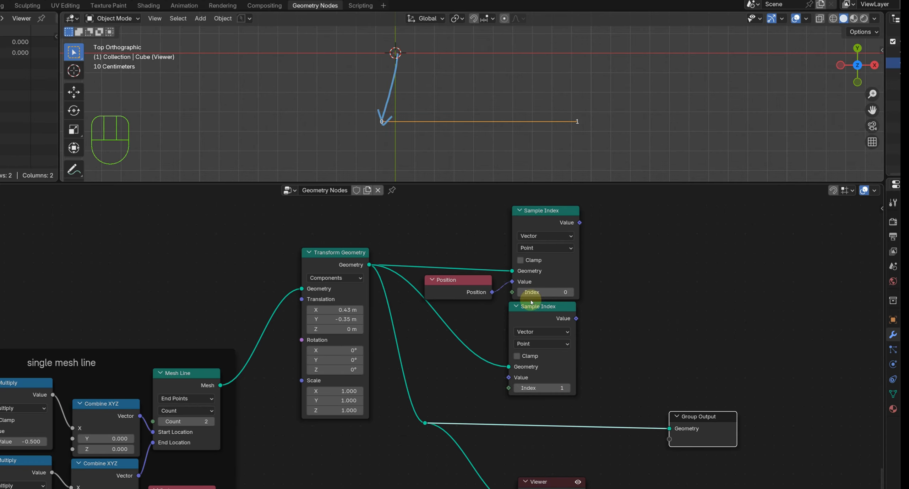
drag(491, 293, 495, 372)
- Draw an annotation arrow from the origin to point 1 of the line, and delete the Viewer node
drag(398, 53, 575, 119)
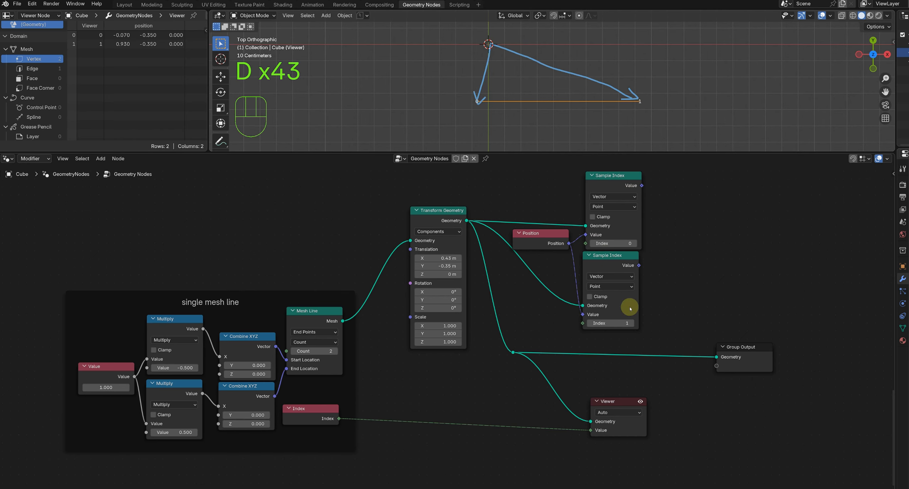
drag(619, 403, 660, 400)
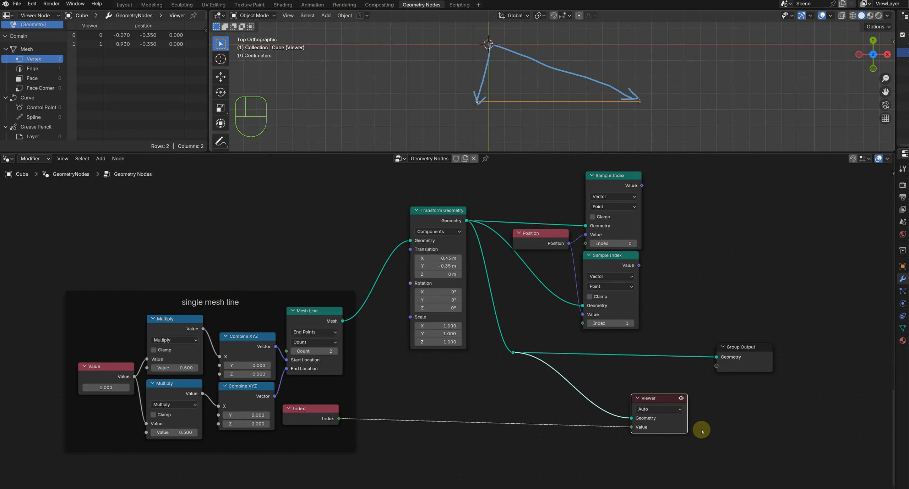
drag(722, 439, 667, 398)
key(Delete)
- Add a Points node and place it well beyond the two Sample Index nodes
middle_drag(623, 312, 555, 334)
scroll(555, 331, up, 2)
middle_drag(576, 289, 449, 312)
scroll(448, 312, up, 2)
middle_drag(448, 235, 443, 252)
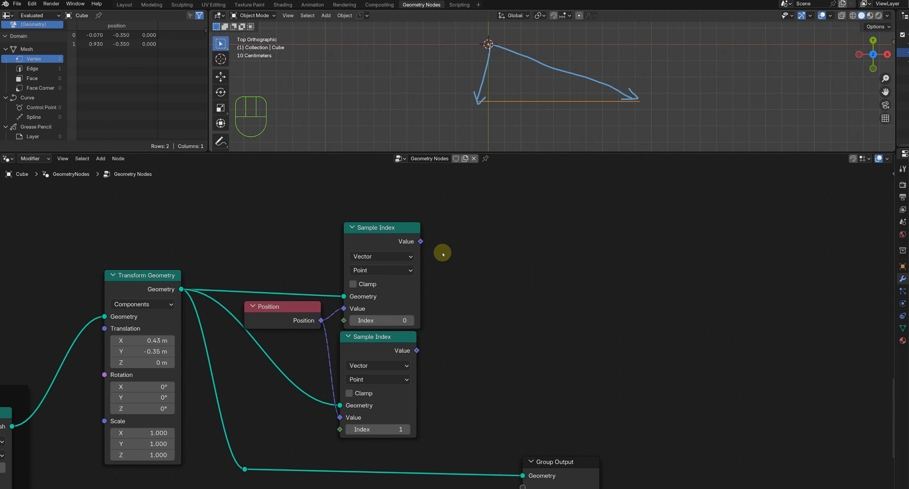
key(shift+a)
text(po)
click(468, 296)
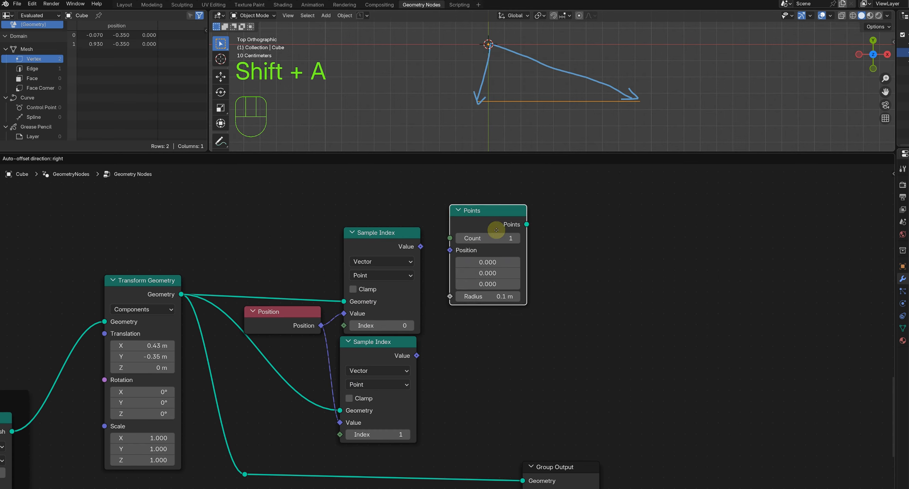
click(485, 187)
drag(509, 215, 670, 230)
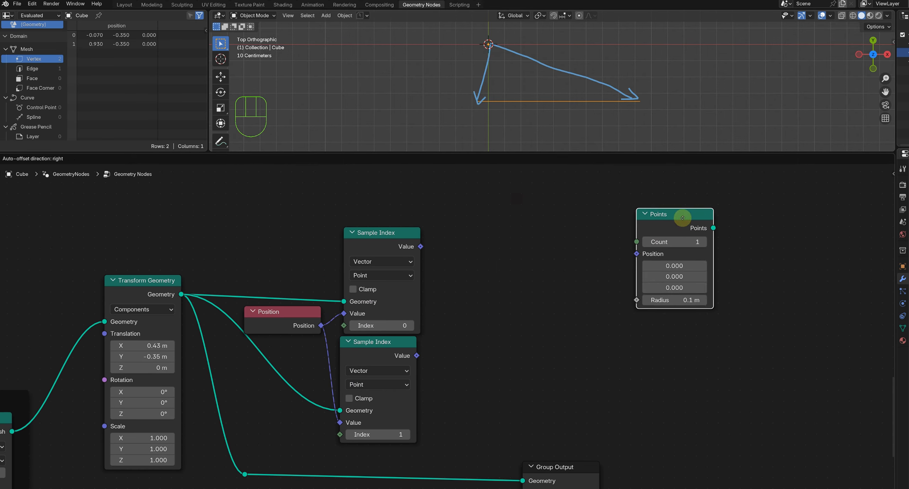
- Add a vector Mix node with the index 0 sample as A and the index 1 sample as B
drag(417, 247, 544, 318)
text(mix)
click(563, 332)
click(493, 250)
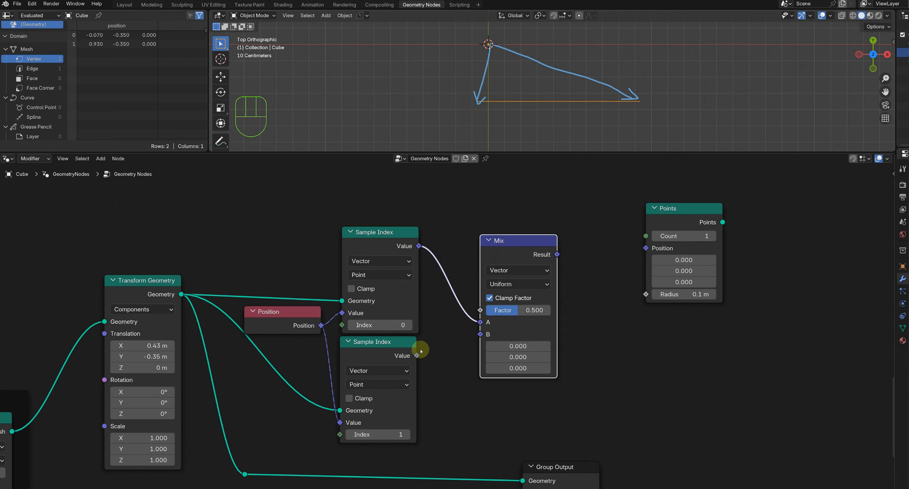
drag(417, 356, 480, 334)
drag(519, 242, 498, 268)
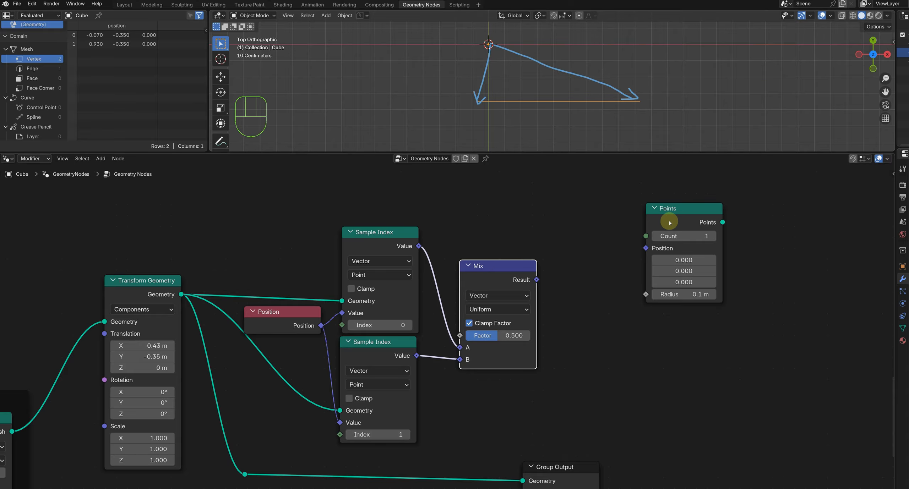
- Preview the Points node in a Viewer and drive its Position with the Mix result at a factor of 1.000
drag(679, 217, 615, 239)
ctrl+shift+click(617, 239)
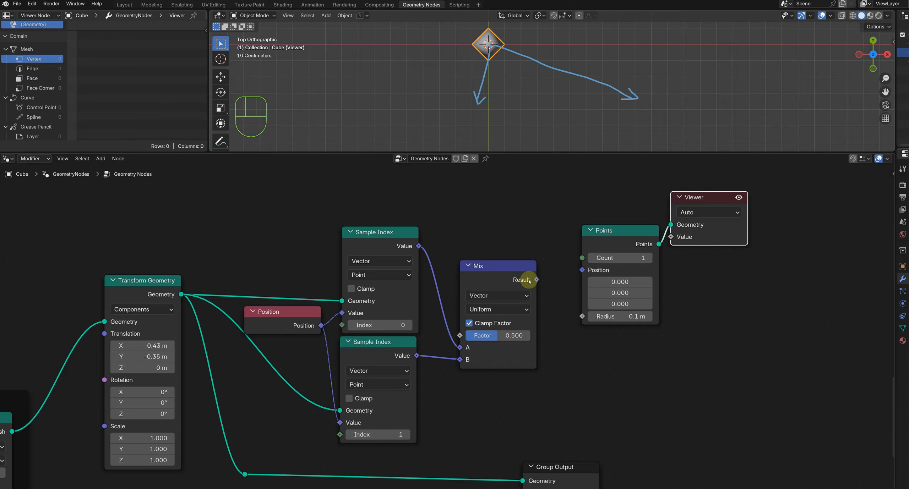
drag(537, 279, 578, 274)
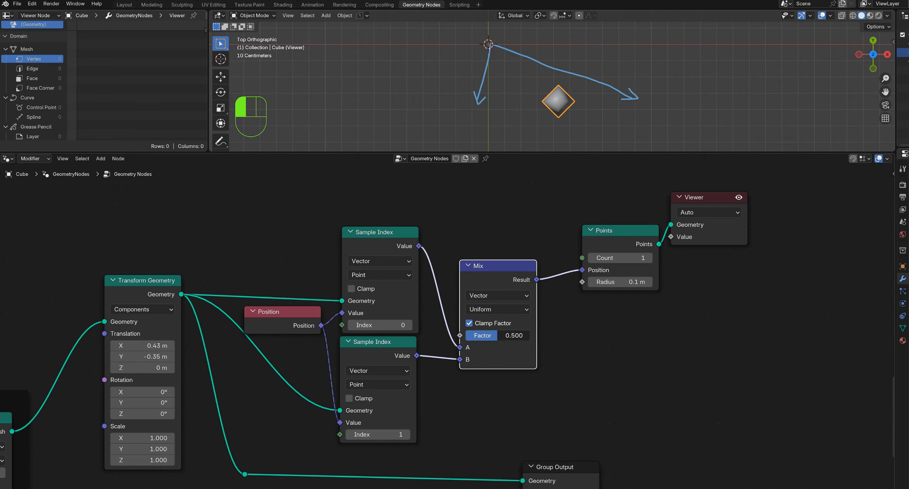
drag(475, 336, 531, 337)
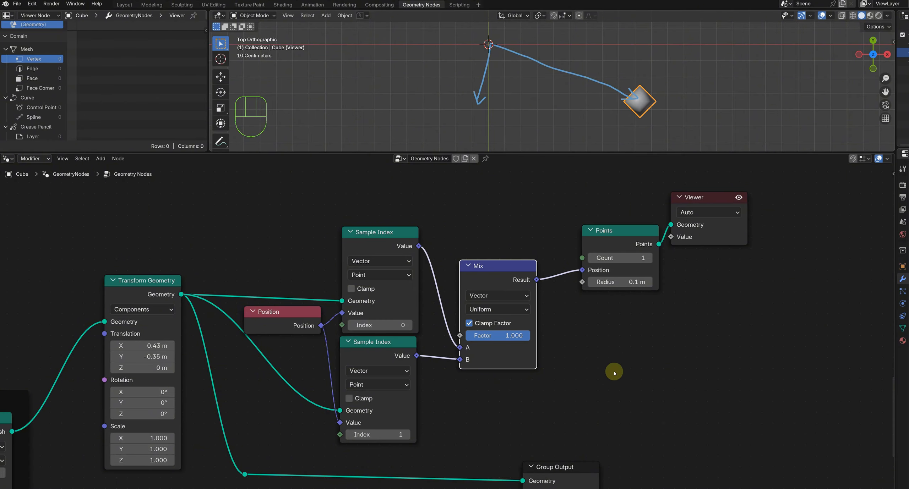
- Insert a Join Geometry node between Points and the Viewer, and join the transformed line from the reroute into it
middle_drag(615, 374, 608, 346)
drag(605, 215, 599, 218)
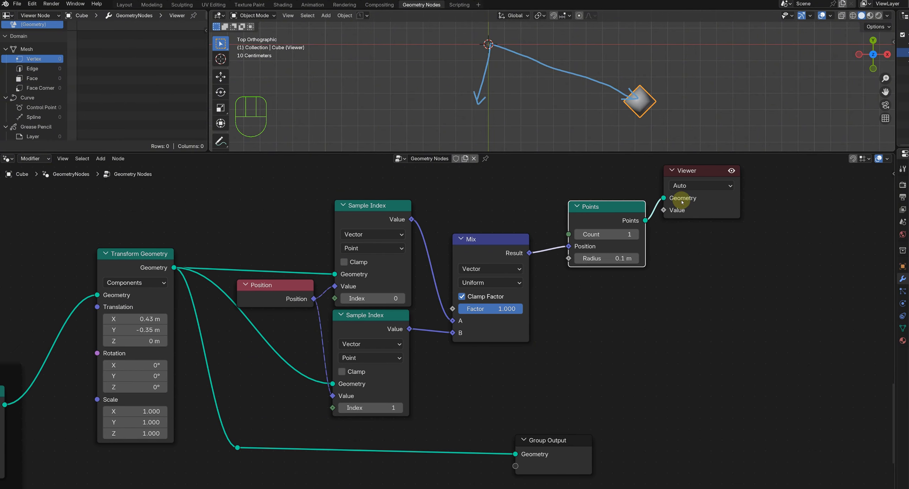
drag(687, 177, 720, 276)
key(shift+a)
text(jo)
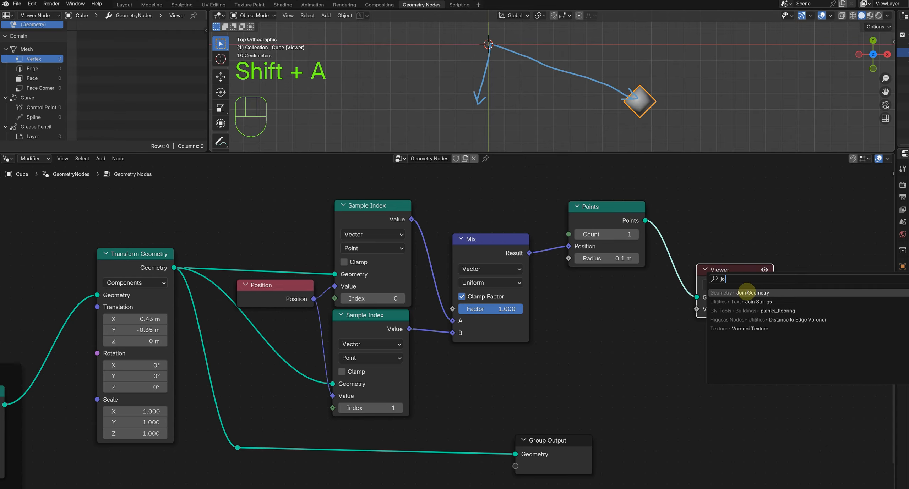
click(743, 292)
click(710, 328)
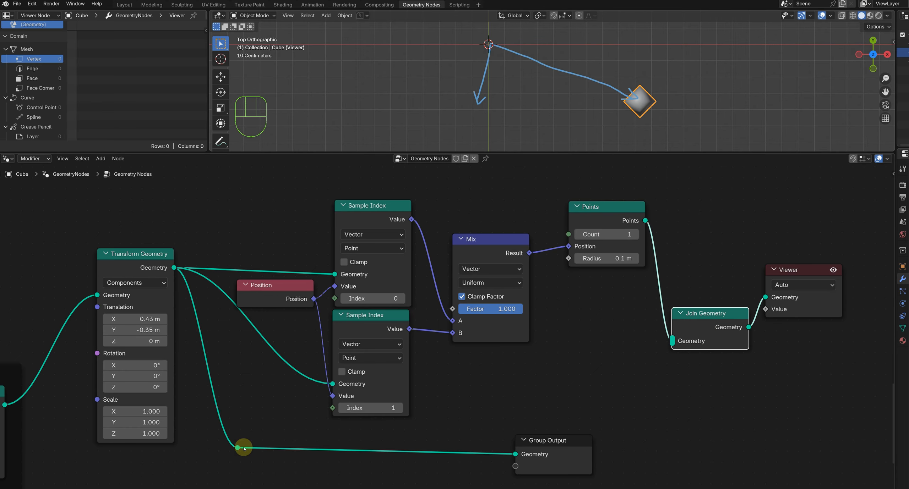
drag(244, 449, 671, 341)
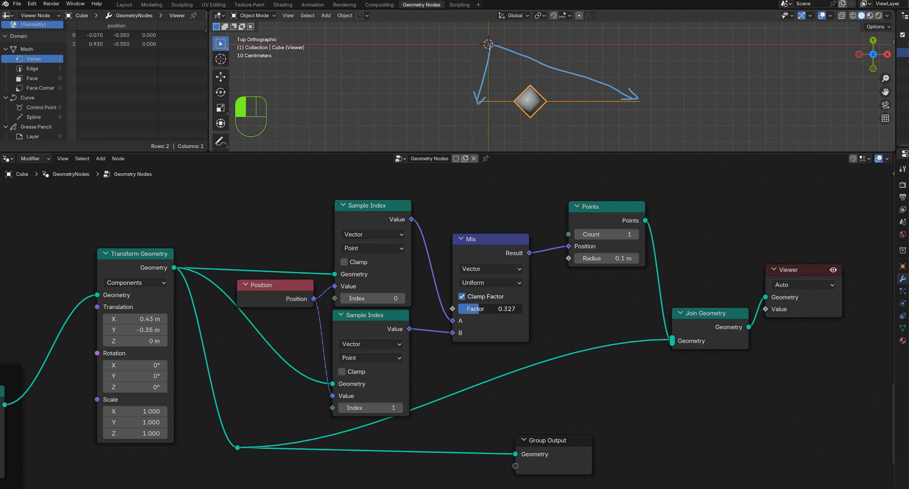
- Slide the Mix factor along the line back to 1.000, and merge Transform Geometry's two Sample Index links through a reroute
drag(492, 308, 522, 309)
middle_drag(589, 371, 630, 350)
scroll(630, 350, down, 3)
shift+right_drag(346, 257, 326, 313)
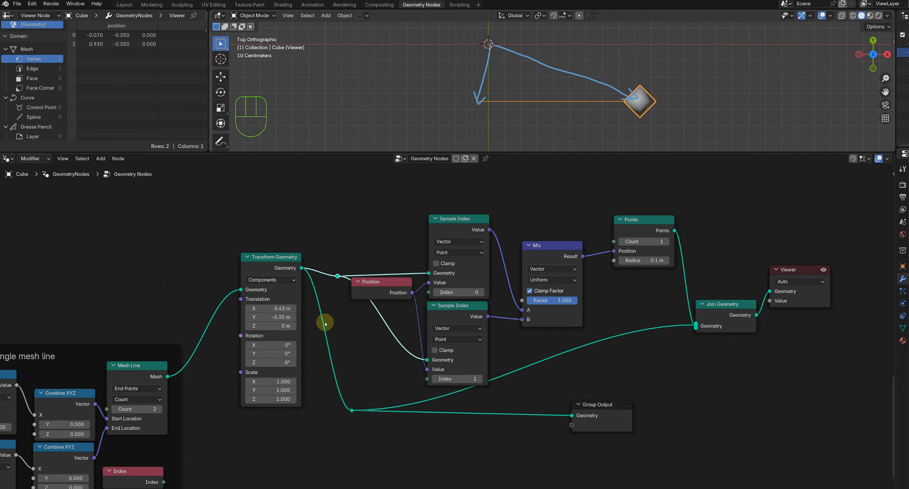
- Remove the Transform Geometry node while keeping its line connected to the reroute, and erase the annotation arrows in the viewport
drag(168, 376, 299, 301)
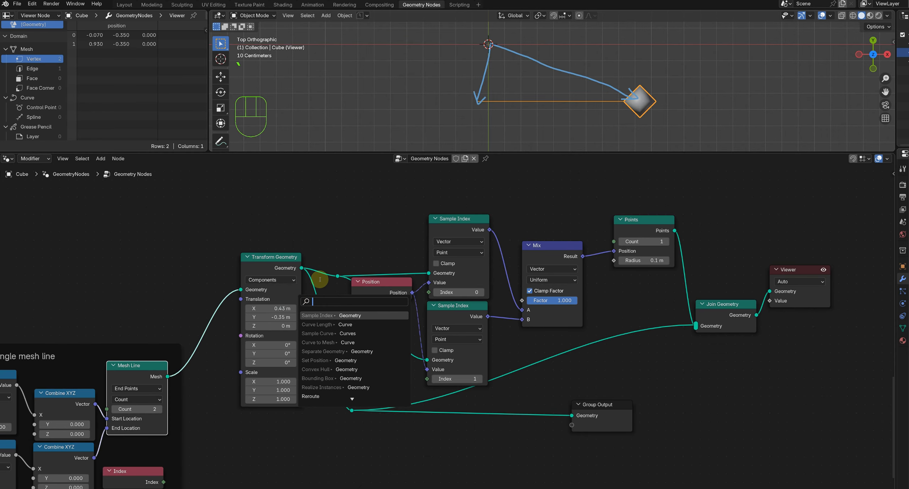
drag(338, 276, 189, 340)
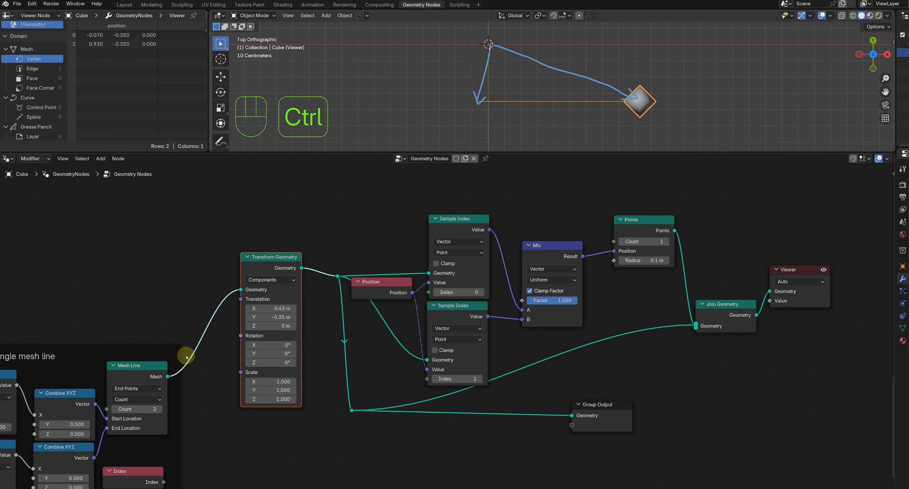
key(ctrl+x)
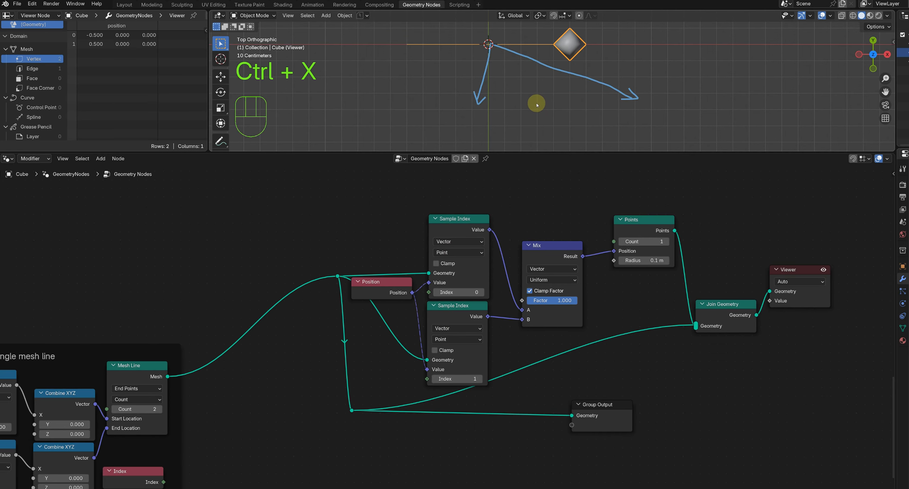
key(d)
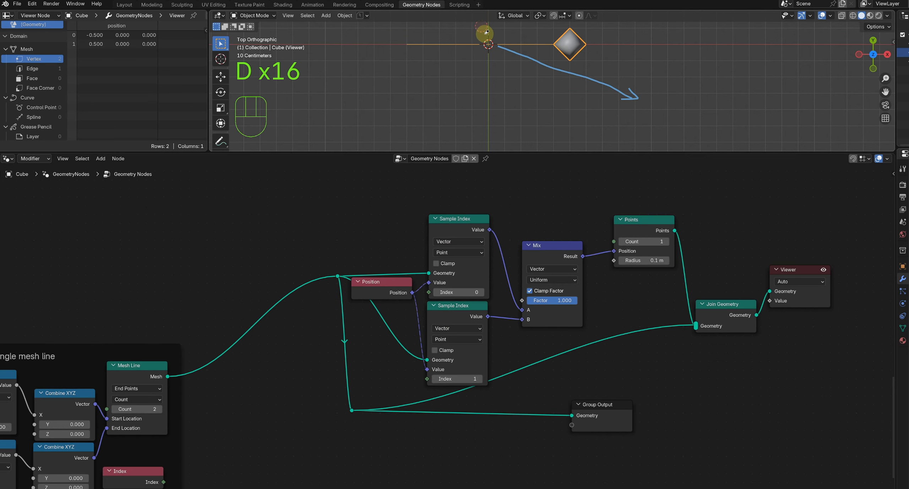
- Move the Group Output node aside and delete the Points and Join Geometry nodes
middle_drag(590, 432, 434, 378)
drag(450, 363, 654, 366)
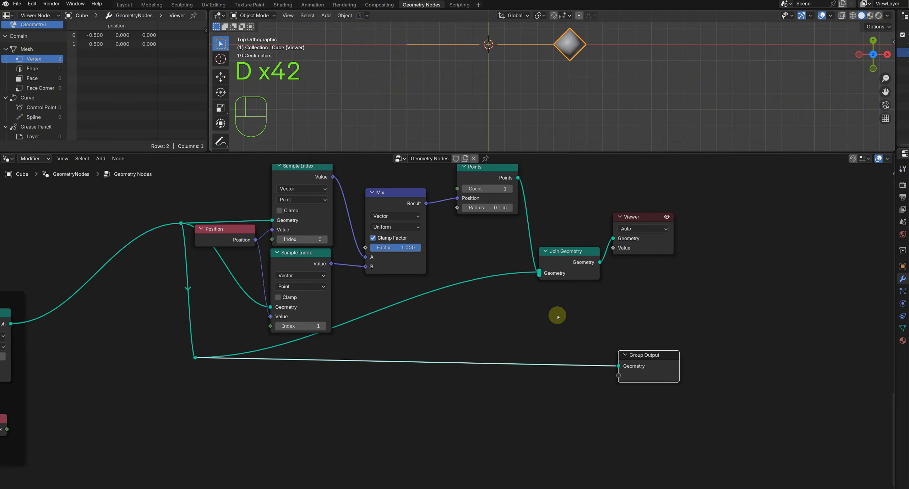
drag(558, 315, 484, 189)
key(Delete)
middle_drag(397, 335, 559, 340)
scroll(559, 340, down, 2)
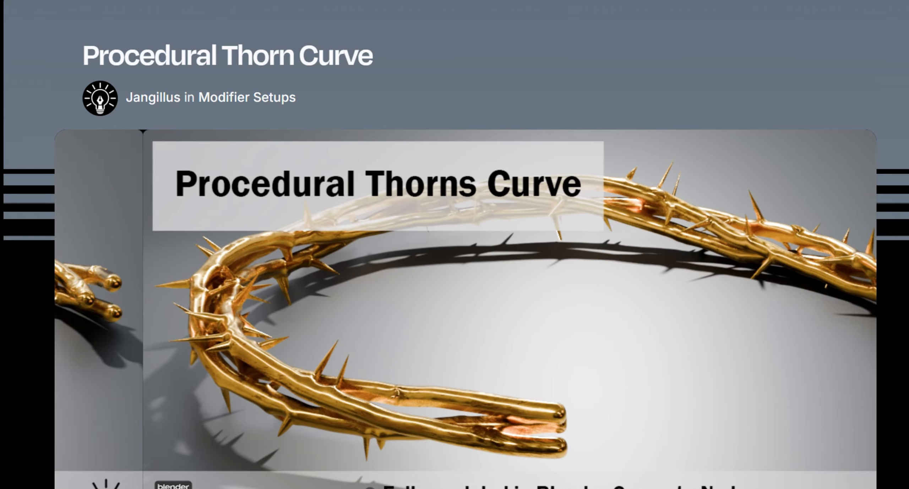
- Look through the Procedural Thorn Curve product page, including its videos, description and named asset previews
scroll(786, 487, down, 2)
scroll(787, 487, down, 15)
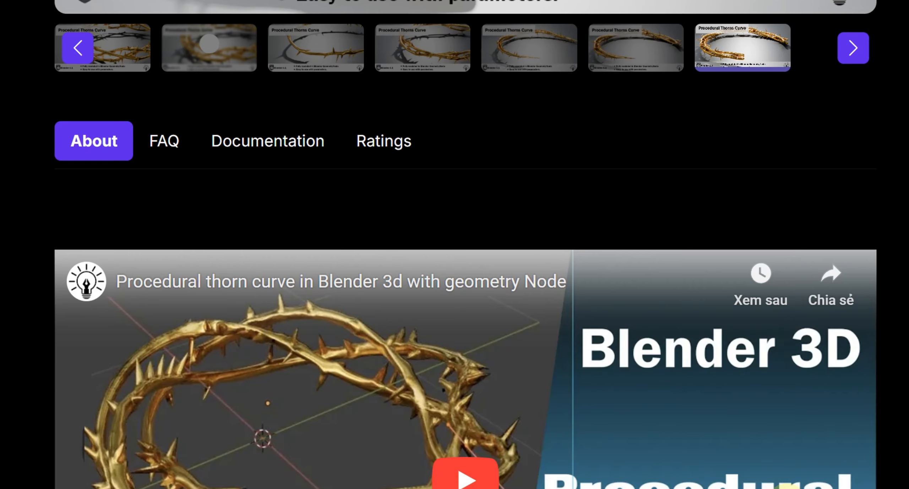
scroll(786, 487, down, 20)
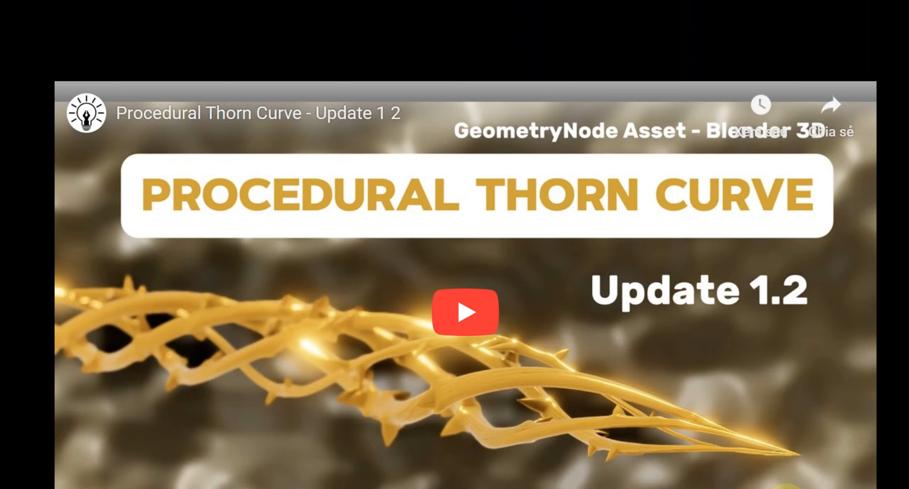
scroll(787, 487, down, 12)
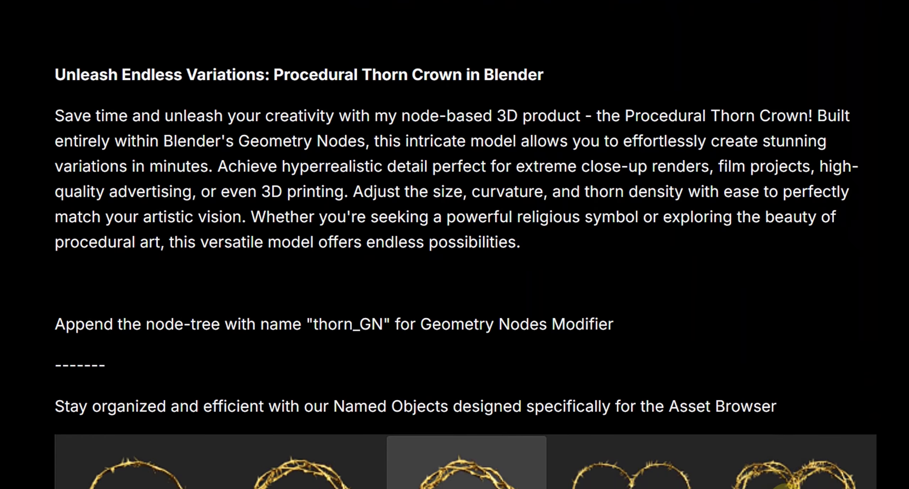
scroll(786, 487, down, 5)
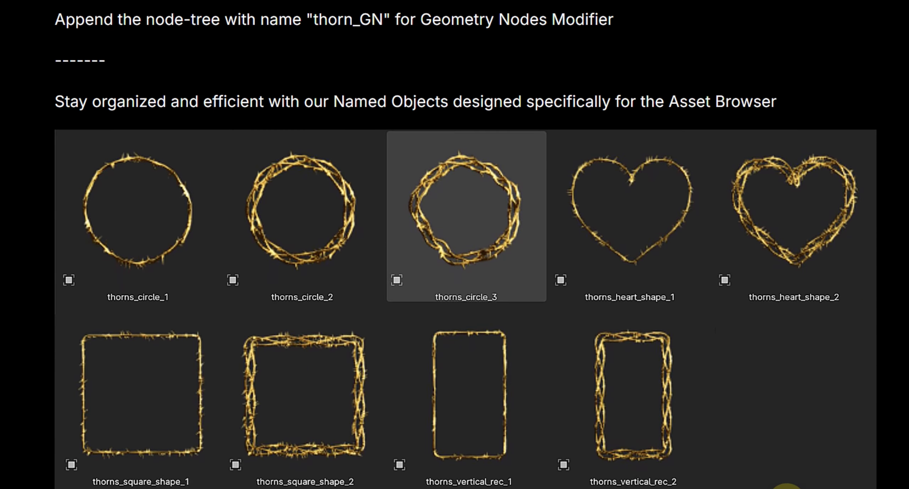
scroll(786, 487, down, 3)
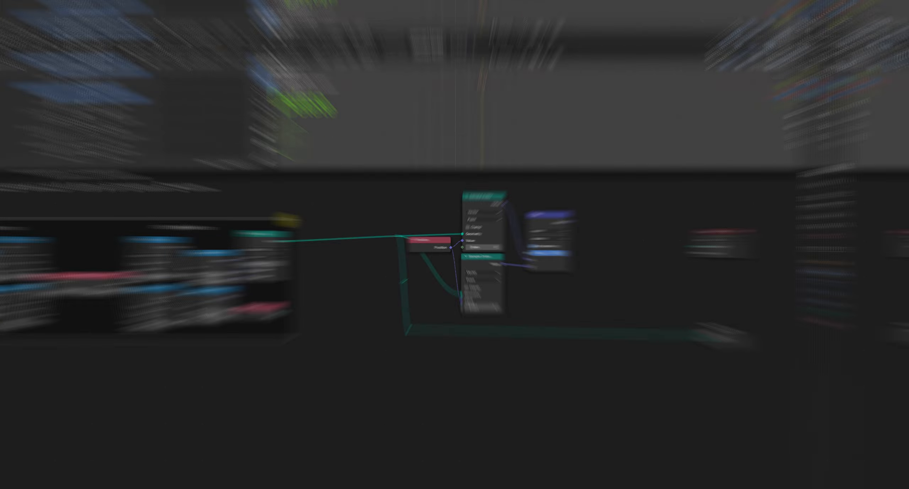
- Move the single mesh line frame up and add a Subdivide Mesh node fed by its Mesh Line output
drag(153, 298, 140, 294)
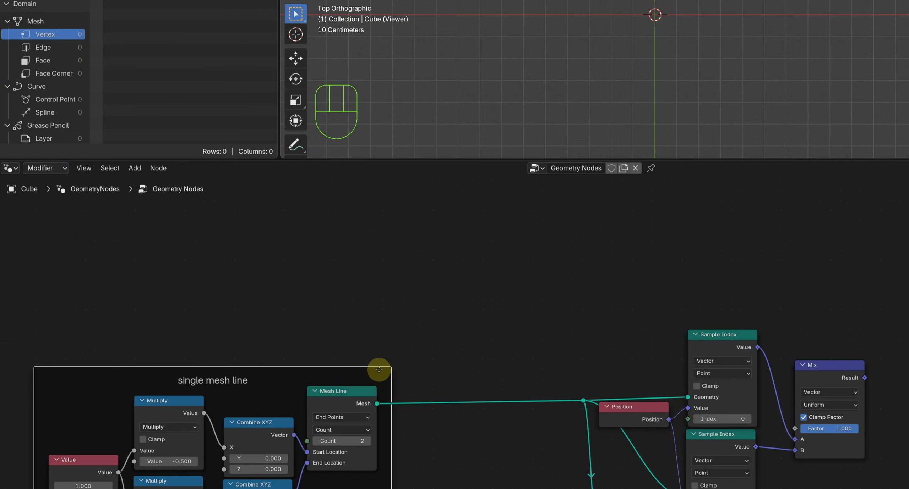
drag(379, 370, 466, 241)
middle_drag(551, 288, 376, 327)
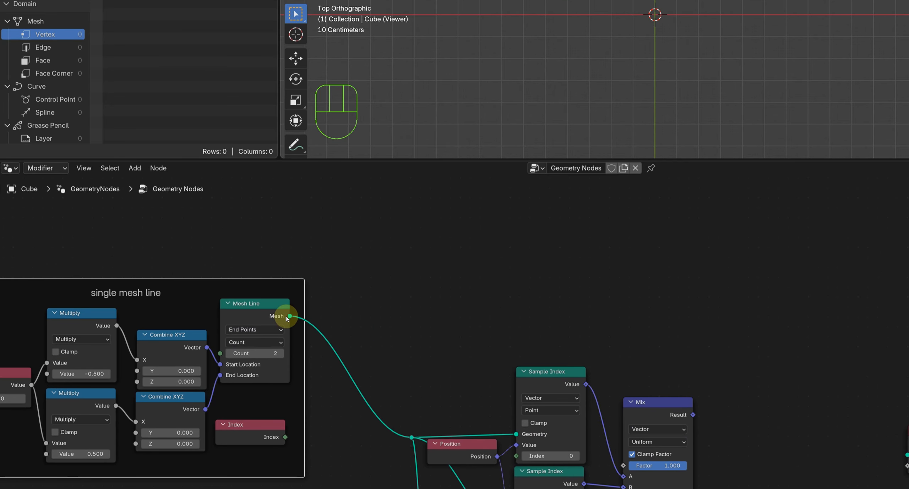
drag(290, 316, 507, 308)
text(sub)
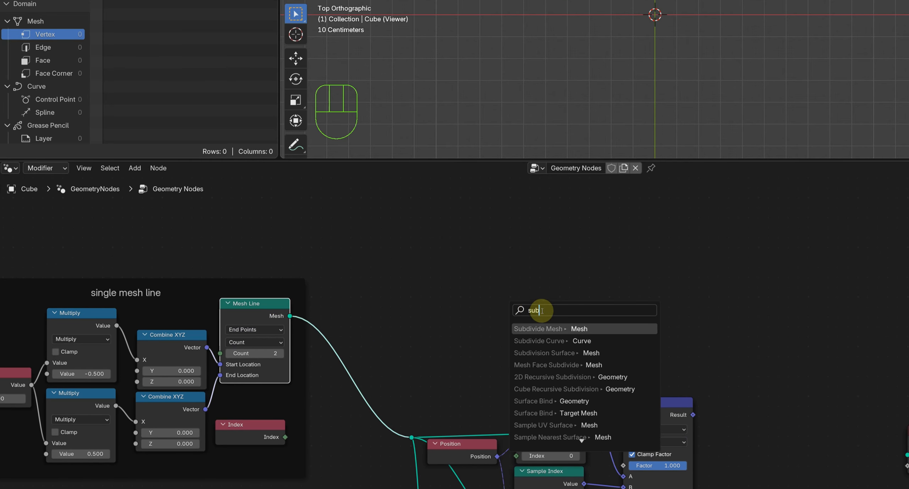
click(550, 328)
click(554, 308)
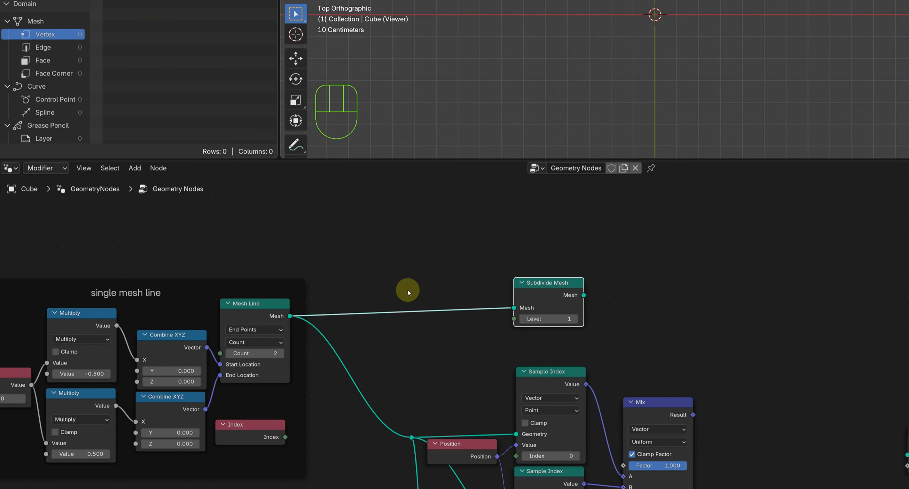
- Preview Subdivide Mesh with the Index values in the Viewer, and set its subdivision Level to 2
middle_drag(408, 289, 496, 299)
ctrl+shift+click(630, 294)
ctrl+shift+click(349, 432)
shift+middle_drag(670, 18, 677, 85)
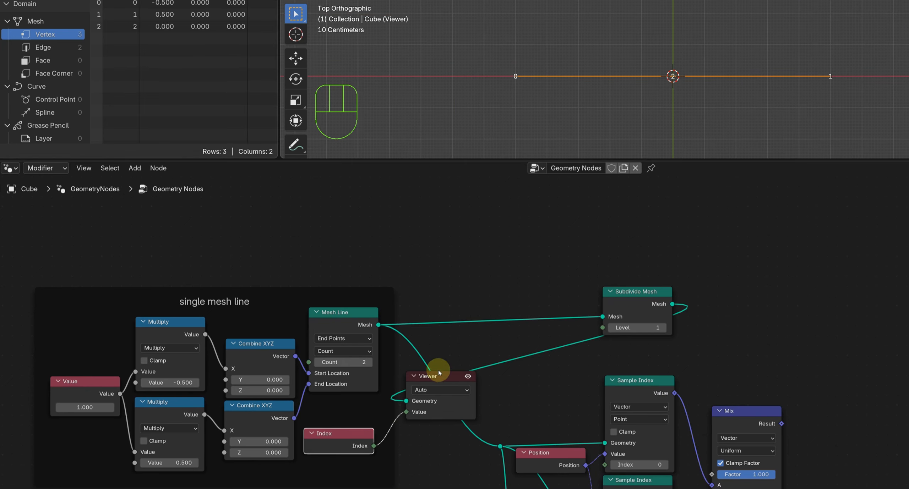
drag(439, 373, 869, 290)
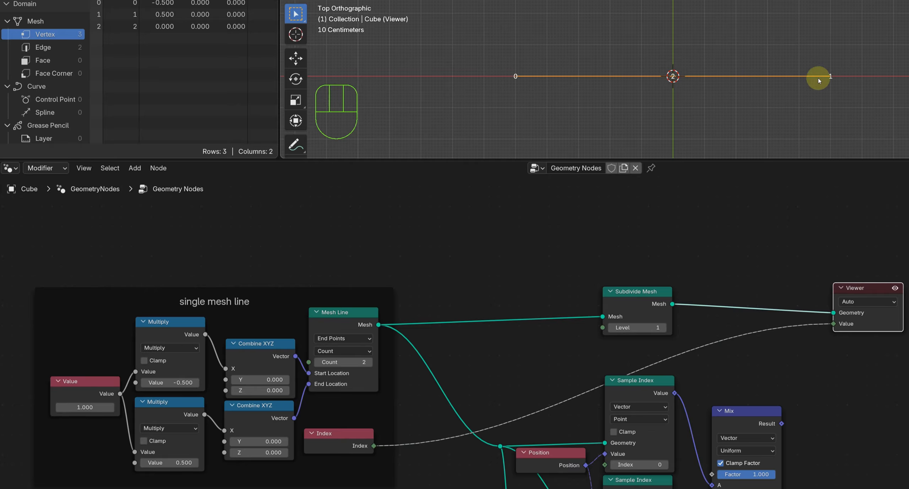
click(663, 328)
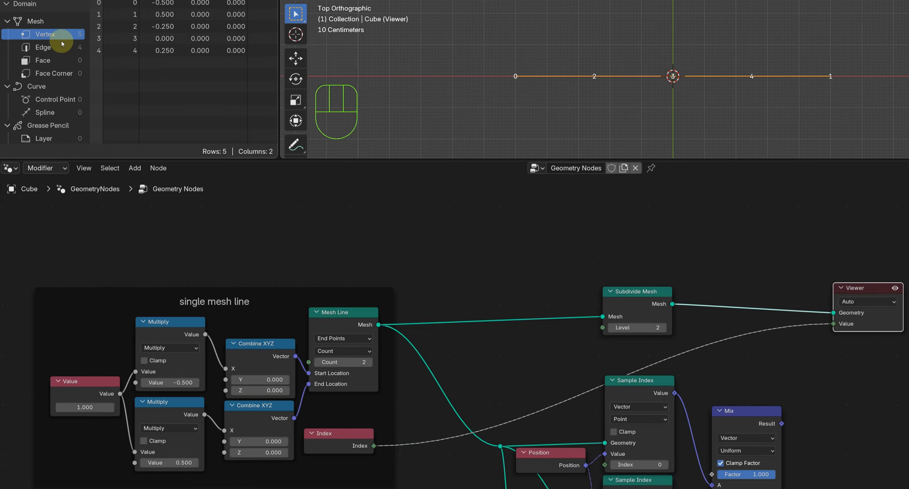
- Insert a Set Position node between Subdivide Mesh and the Viewer
middle_drag(636, 348, 560, 347)
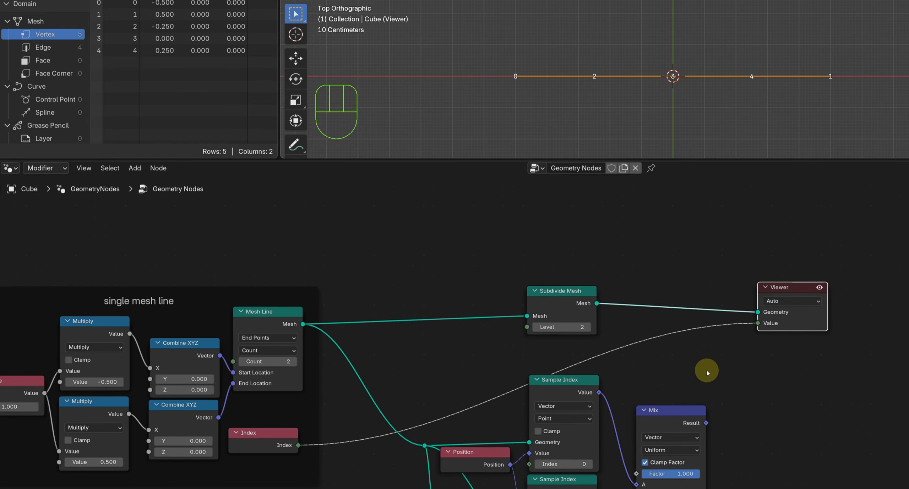
middle_drag(712, 388, 597, 378)
drag(638, 256, 905, 245)
key(shift+a)
text(set pos)
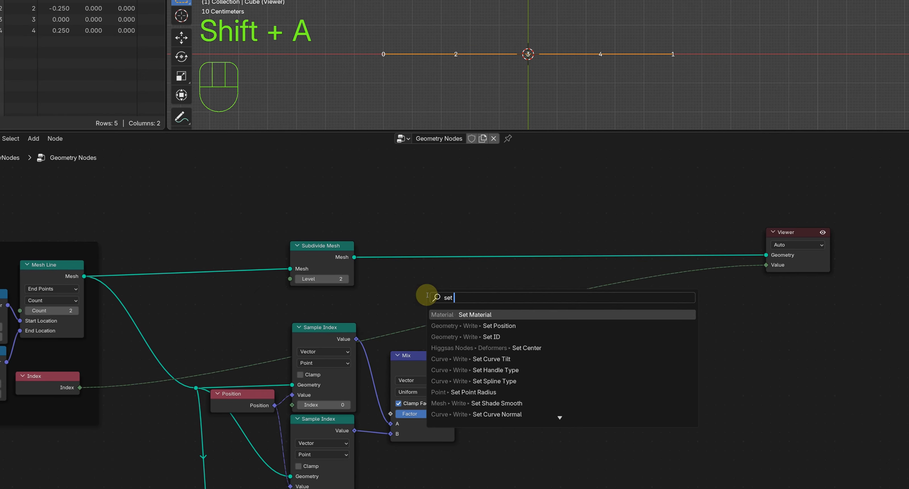
key(Return)
drag(525, 249, 472, 210)
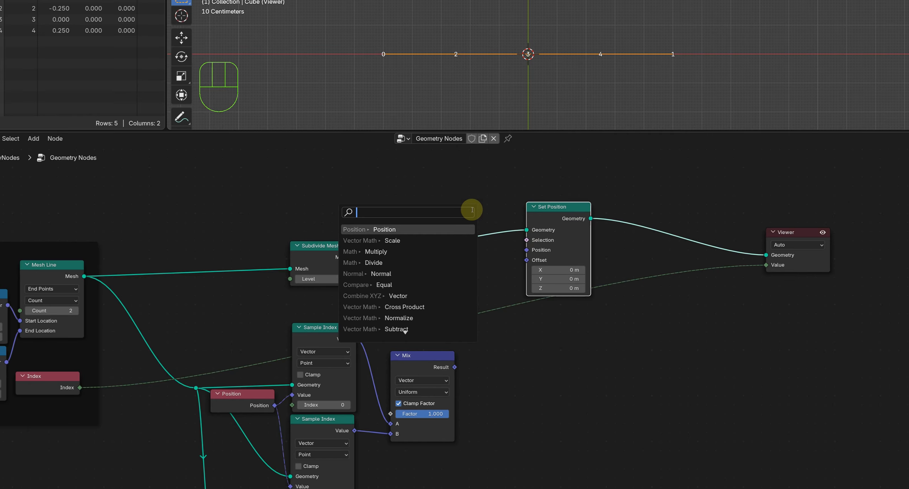
scroll(554, 321, up, 3)
scroll(647, 418, down, 3)
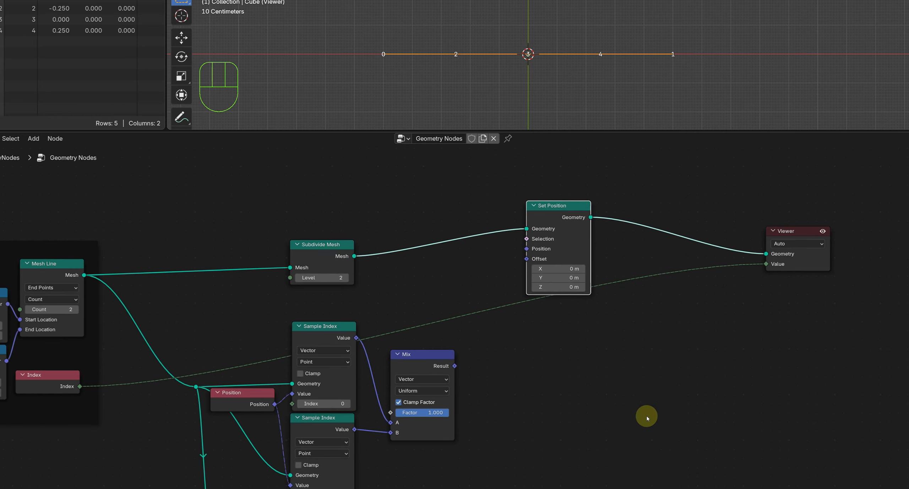
- Drive Set Position's Selection with an integer Equal comparison that takes Index as A and 2 as B
scroll(618, 362, up, 2)
middle_drag(613, 356, 692, 364)
middle_drag(588, 376, 598, 375)
drag(627, 230, 436, 179)
text(eq)
key(Return)
click(609, 171)
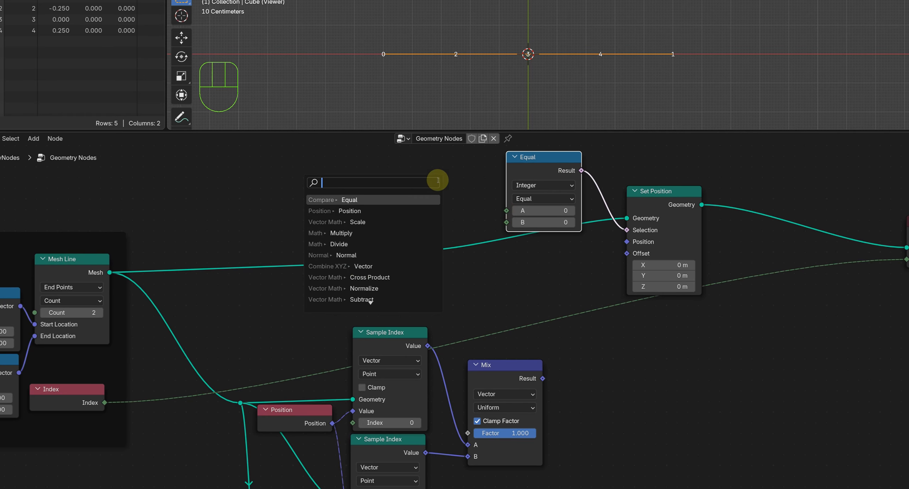
text(inde)
key(Return)
click(457, 202)
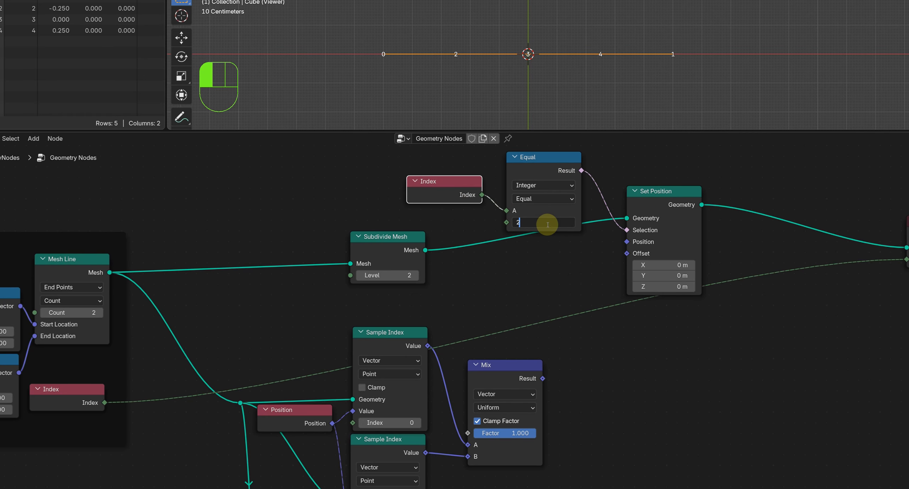
- Shift the Viewer and Mix nodes farther along the graph to make room for a node before the Mix
middle_drag(566, 283, 399, 309)
drag(789, 247, 834, 243)
drag(348, 401, 356, 396)
middle_drag(357, 397, 517, 376)
drag(517, 375, 635, 349)
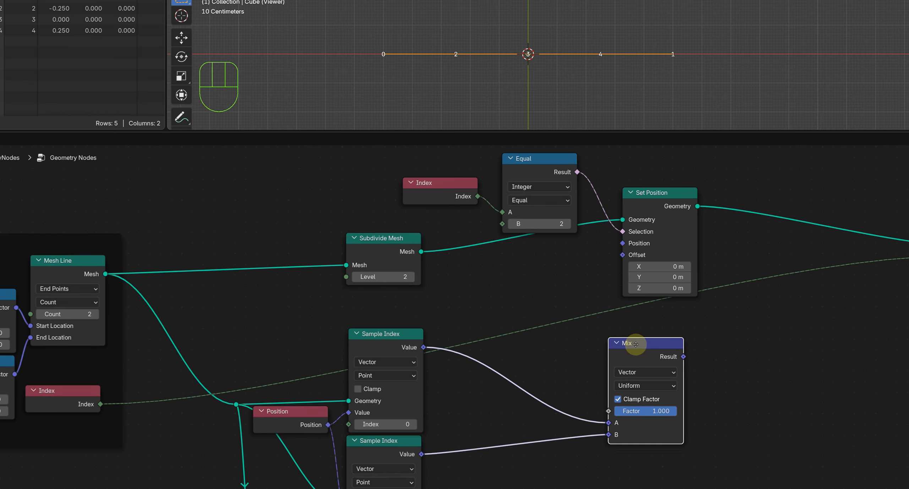
- Drive the Mix Factor with a Divide node of 1.000 by 3.000, and connect the Mix Result to Set Position's Position
drag(614, 415, 559, 367)
text(di)
key(Return)
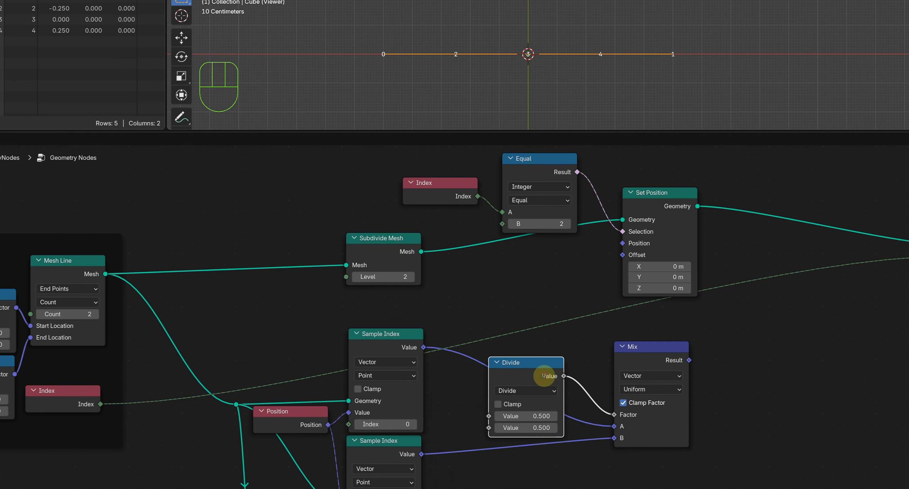
click(527, 407)
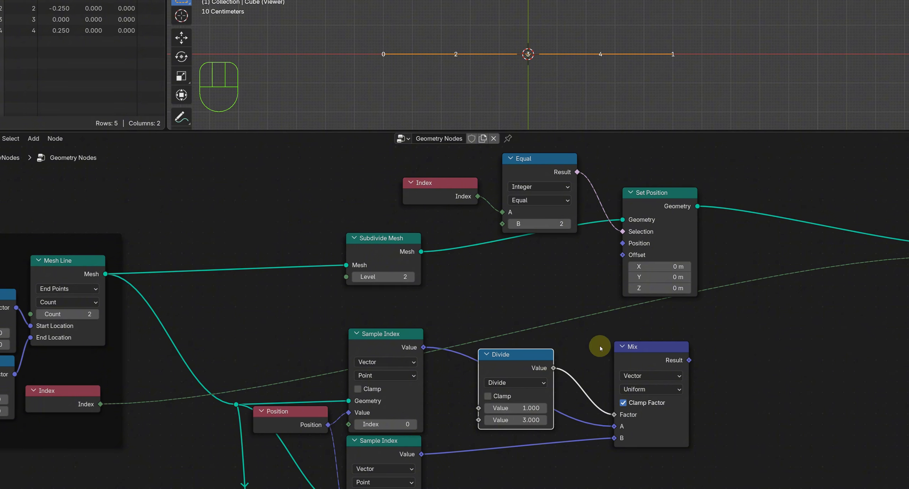
drag(689, 360, 619, 245)
click(813, 360)
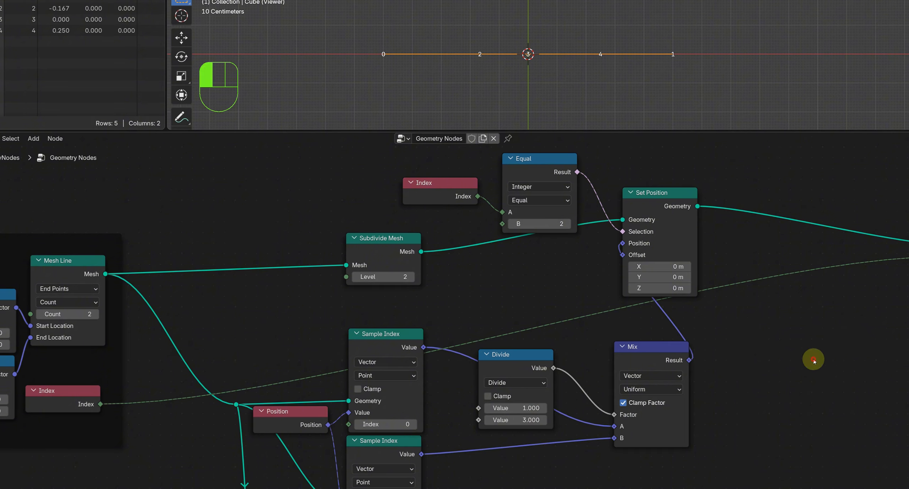
- Duplicate the Index, Equal and Set Position nodes with links, placing the copies between the first Set Position and the Viewer
middle_drag(814, 360, 518, 377)
drag(152, 171, 408, 245)
drag(680, 240, 883, 227)
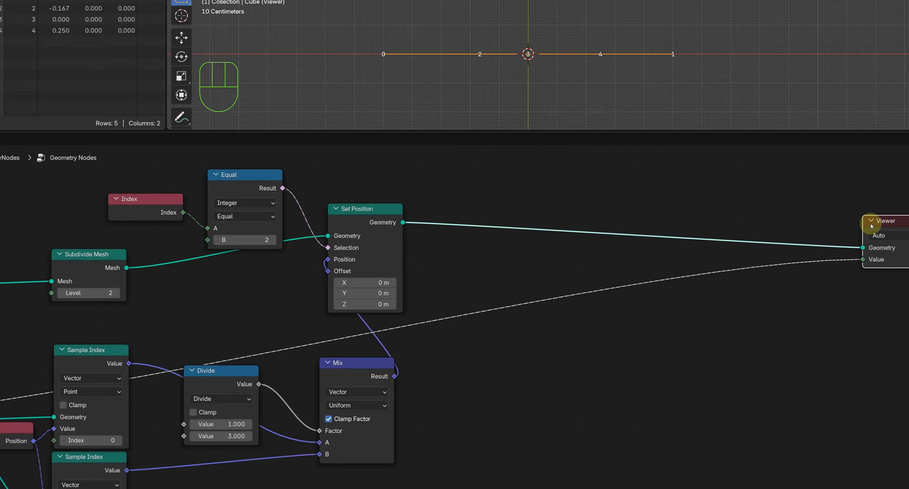
key(shift+d)
key(Escape)
key(shift+d)
drag(298, 228, 684, 224)
click(741, 229)
- Set the copied Equal node's B to 4 and preview the second Set Position with the Index values in a Viewer
drag(759, 210, 847, 245)
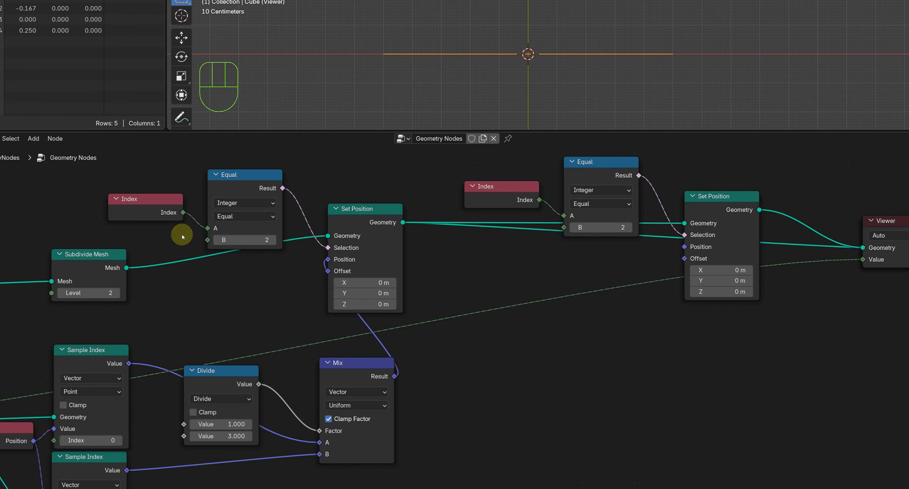
ctrl+shift+click(179, 215)
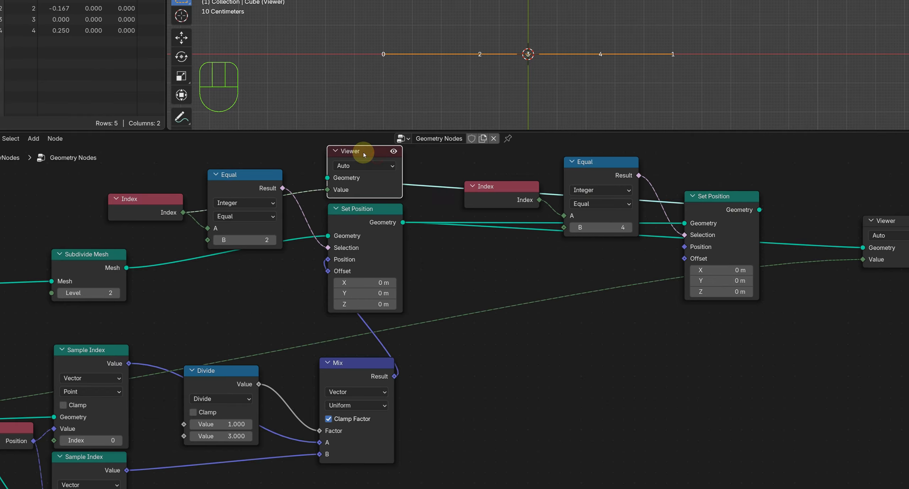
drag(361, 150, 886, 181)
- Duplicate the Divide and Mix nodes with their incoming links and place the copies beside the originals
drag(213, 345, 337, 462)
middle_drag(351, 390, 367, 313)
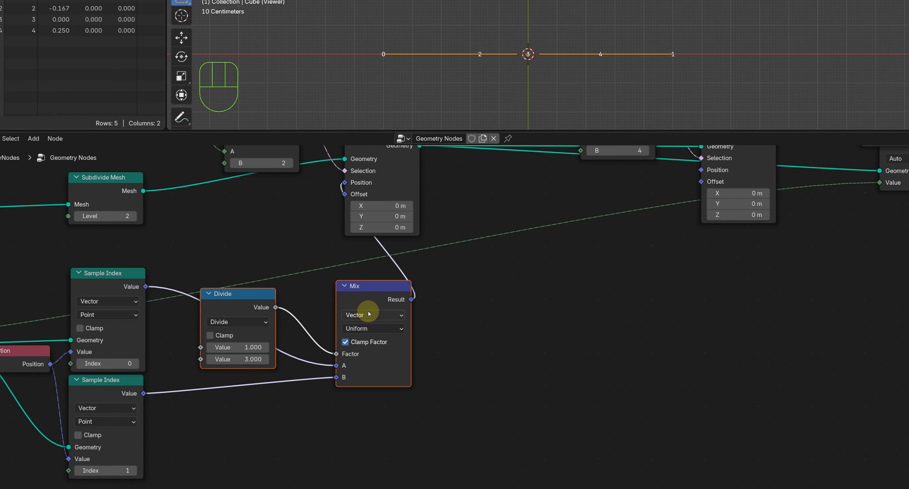
key(ctrl+shift+d)
click(638, 319)
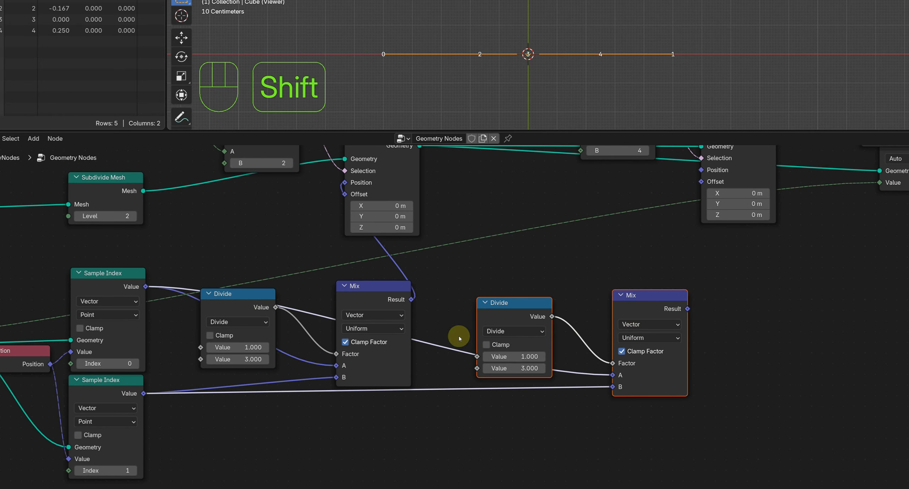
- Route the copied Mix's A and B links through two reroutes below the nodes, and move the first Divide node closer to its Mix
shift+right_drag(457, 339, 452, 397)
key(s)
click(487, 378)
key(g)
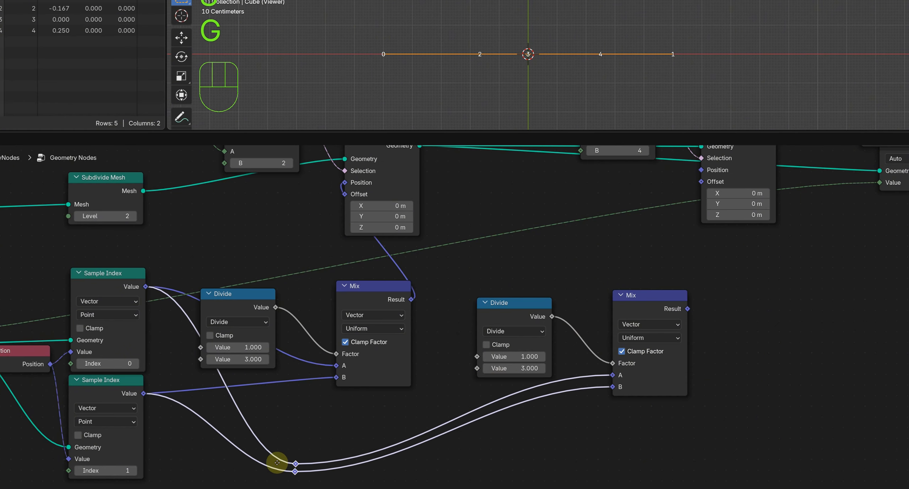
click(253, 458)
drag(251, 310, 279, 297)
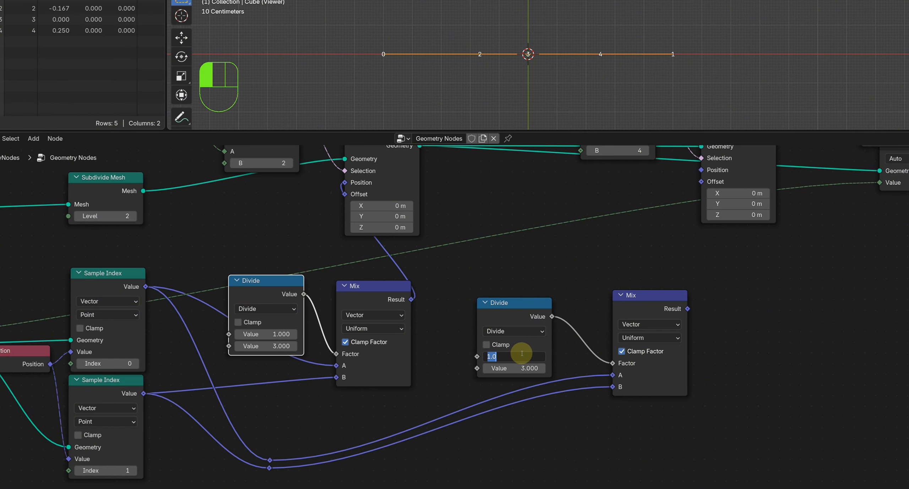
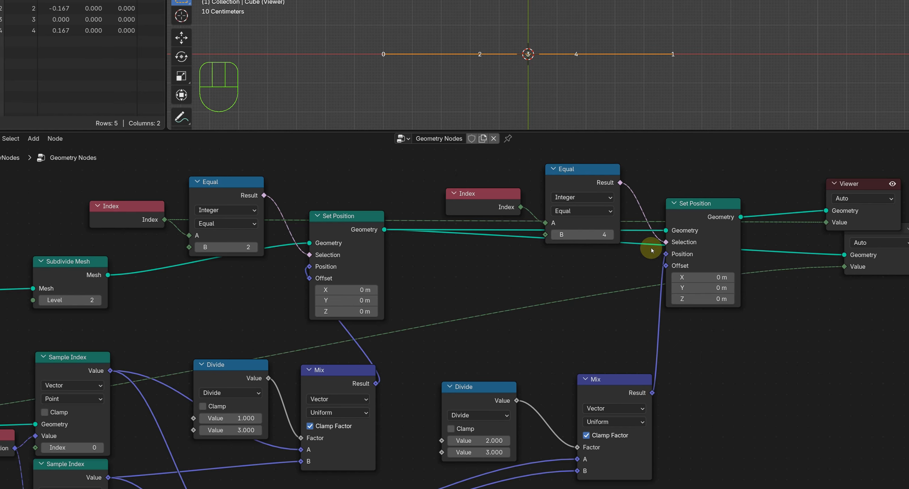
- Stack the second Index and Equal nodes above their Set Position, and shift this group together with its Divide and Mix nodes
scroll(478, 216, down, 2)
drag(535, 225, 613, 188)
middle_drag(548, 343, 568, 318)
drag(479, 420, 653, 189)
drag(648, 233, 645, 242)
middle_drag(645, 243, 543, 274)
drag(407, 471, 742, 301)
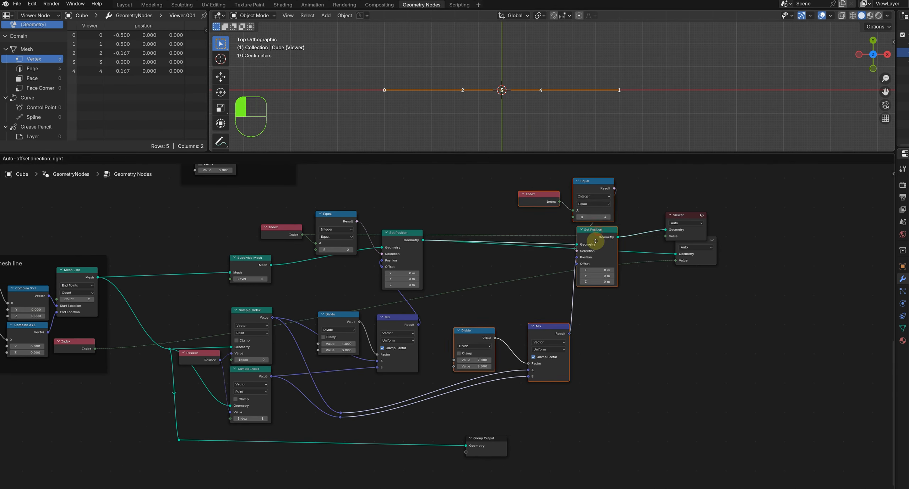
- Connect the second Set Position's Geometry to Group Output in place of the old reroute, and delete both Viewer nodes
click(96, 465)
key(Delete)
drag(532, 270, 722, 298)
drag(646, 298, 588, 221)
key(Delete)
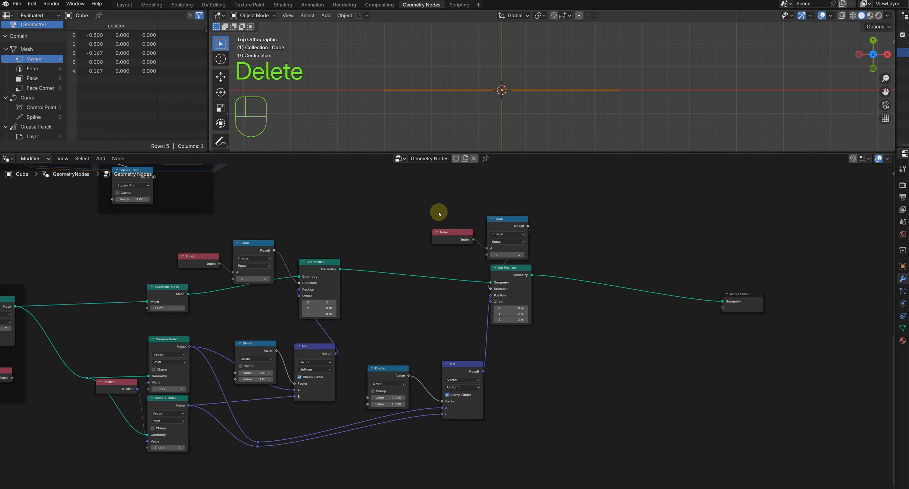
- Move the two reroutes closer under the first Divide, and gather the second Divide and Mix nodes near their Set Position
middle_drag(543, 336, 562, 317)
drag(291, 437, 267, 420)
key(g)
click(250, 398)
click(408, 355)
key(g)
- Duplicate the second Index, Equal and Set Position nodes, insert the copies before Group Output, and set the copied Equal's B to 3
drag(456, 203, 527, 253)
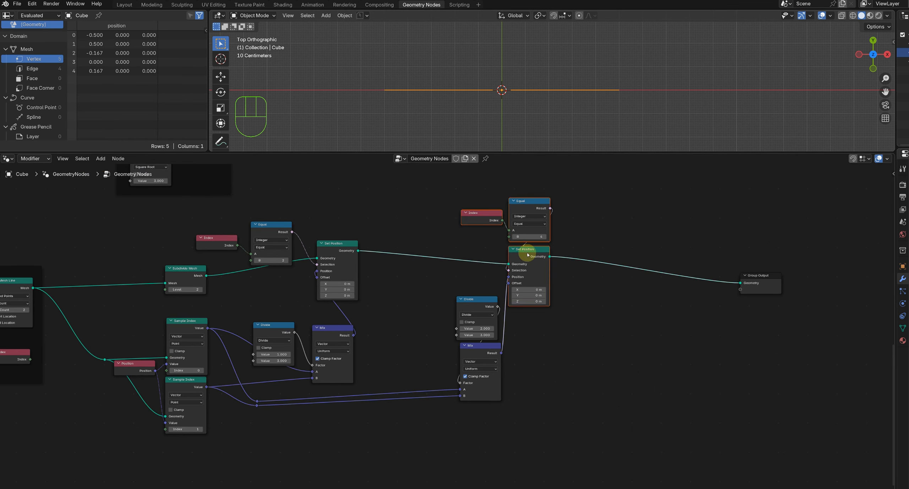
key(shift+d)
click(575, 245)
ctrl+shift+click(534, 252)
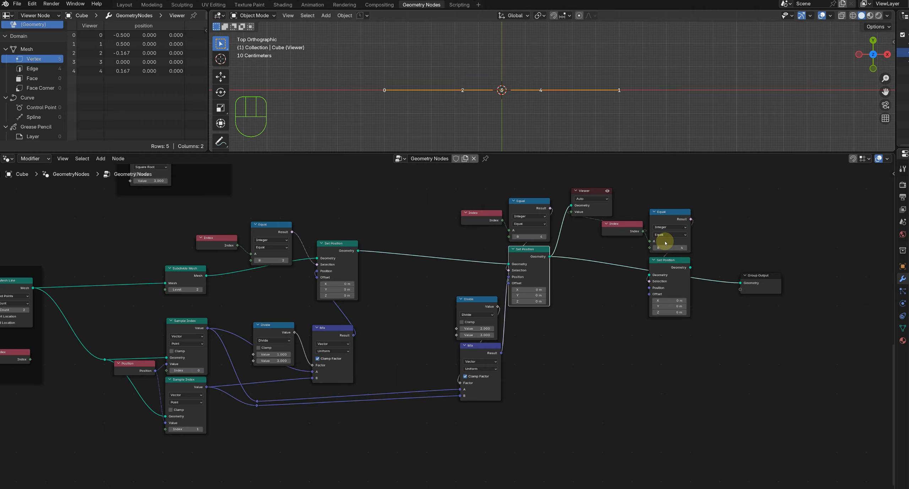
click(610, 211)
key(Delete)
scroll(685, 245, up, 1)
drag(715, 298, 749, 307)
drag(763, 317, 823, 311)
- Add a vector Subtract node from the Value of the index 0 Sample Index and place it below the reroutes
middle_drag(554, 375, 570, 359)
middle_drag(310, 421, 416, 384)
middle_drag(240, 404, 289, 356)
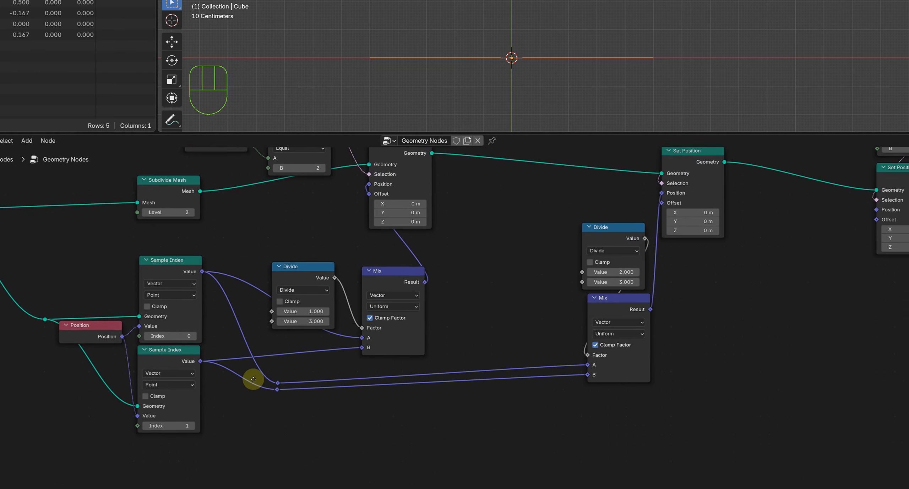
middle_drag(253, 379, 260, 368)
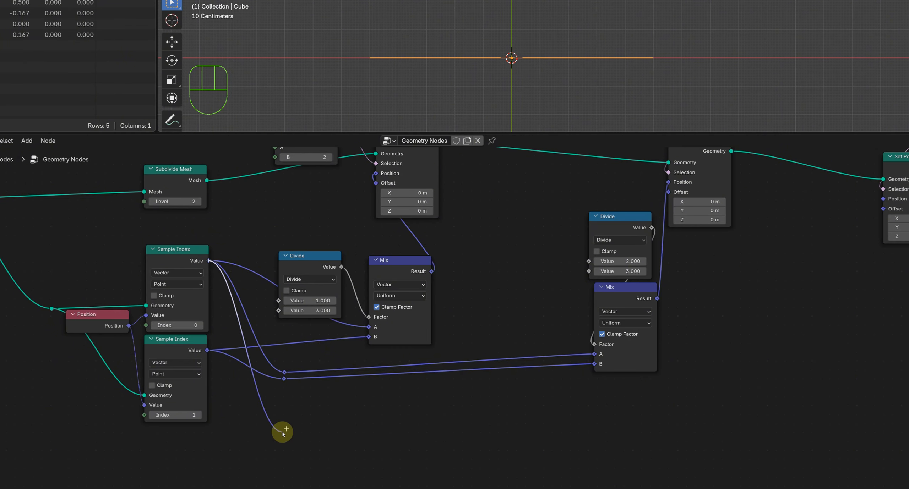
drag(282, 432, 288, 423)
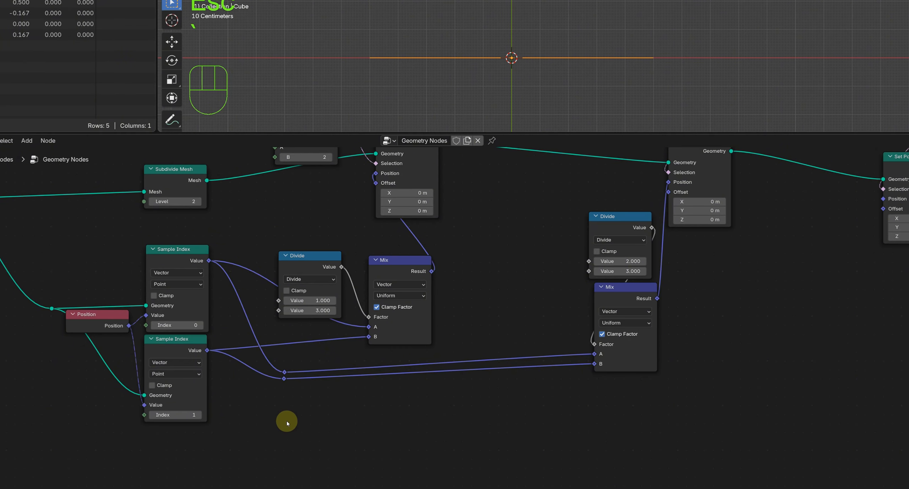
scroll(222, 372, up, 2)
middle_drag(222, 372, 330, 327)
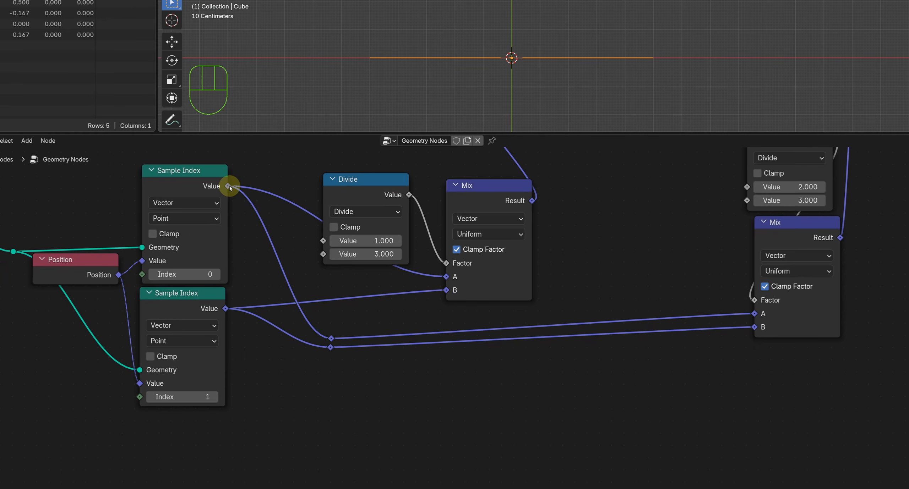
drag(324, 404, 324, 403)
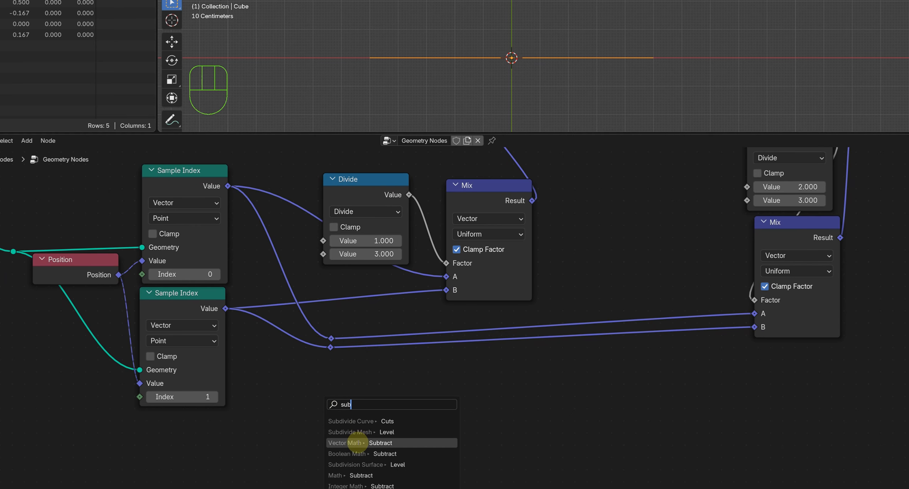
click(357, 443)
click(345, 430)
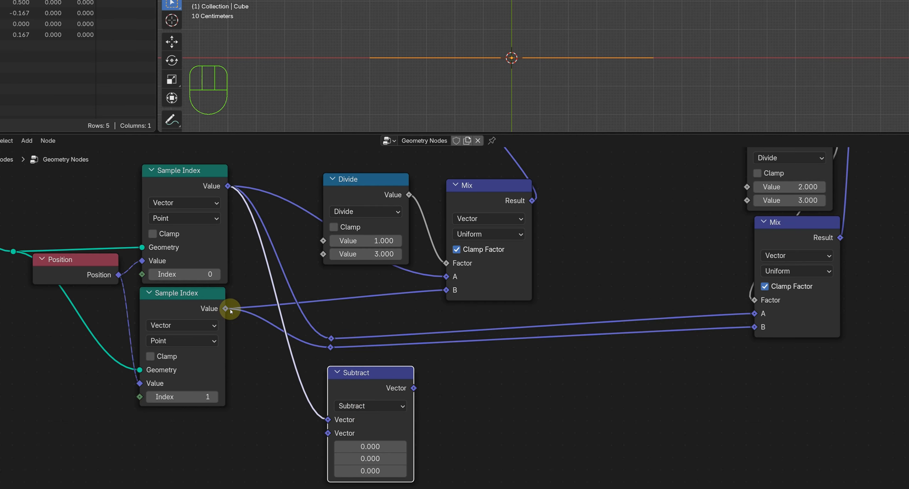
- Feed the index 1 sample into Subtract's first Vector and the index 0 sample into its second Vector
drag(327, 433, 331, 472)
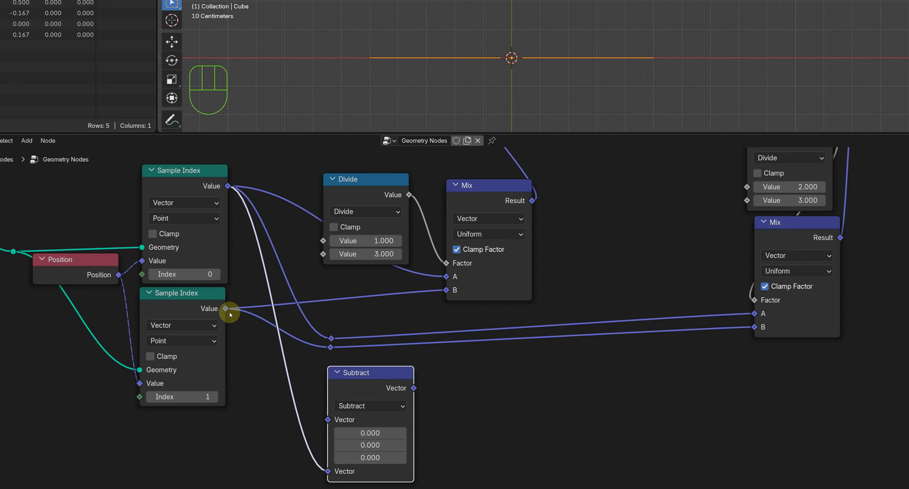
drag(226, 309, 328, 419)
drag(375, 379, 363, 385)
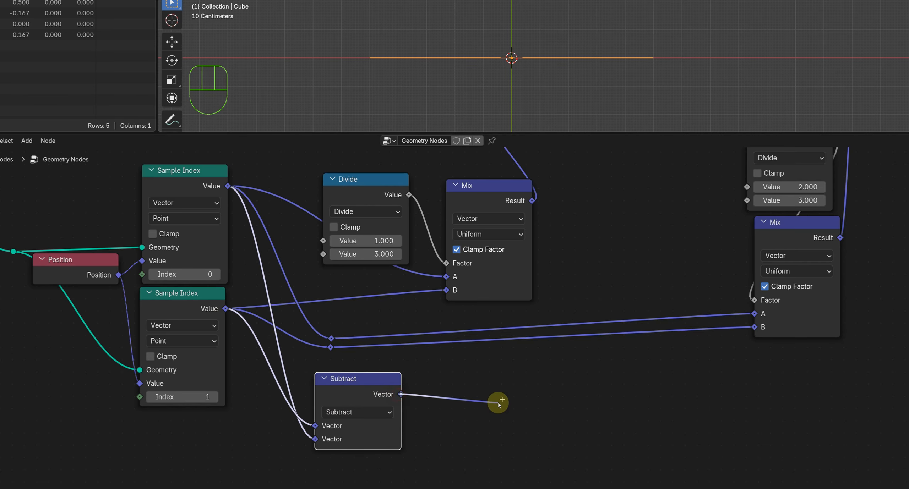
- Add a Normalize vector math node fed by Subtract's Vector and place it beside the Subtract node
drag(498, 403, 497, 402)
text(norm)
click(523, 432)
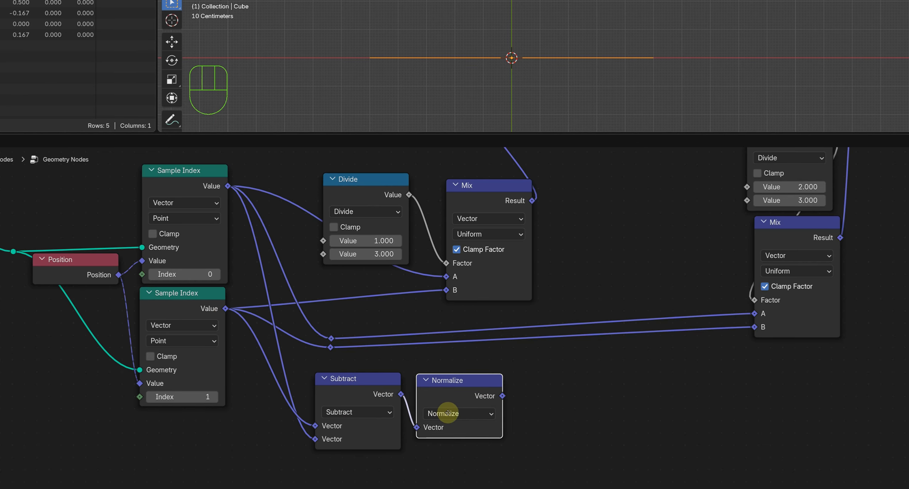
click(445, 414)
click(565, 417)
scroll(535, 412, down, 2)
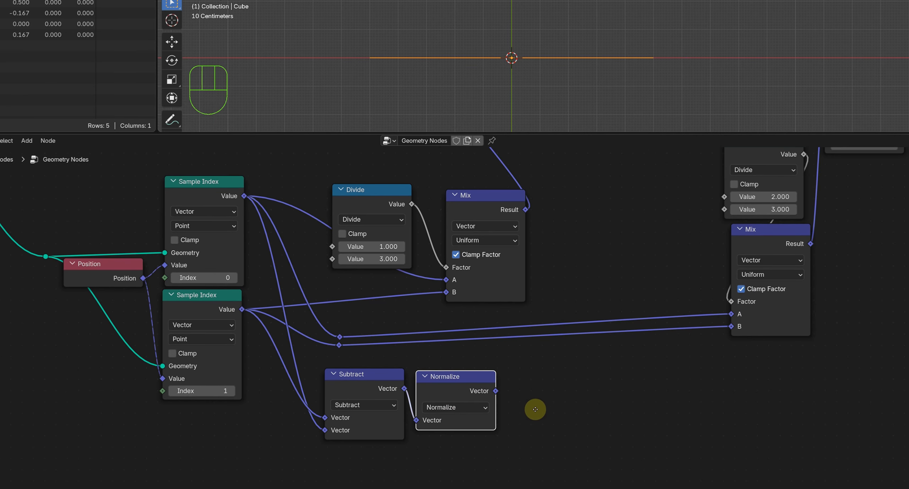
scroll(536, 409, up, 2)
- Add a Cross Product node after Normalize, with its second vector set to 0, 0, 1
drag(485, 393, 608, 402)
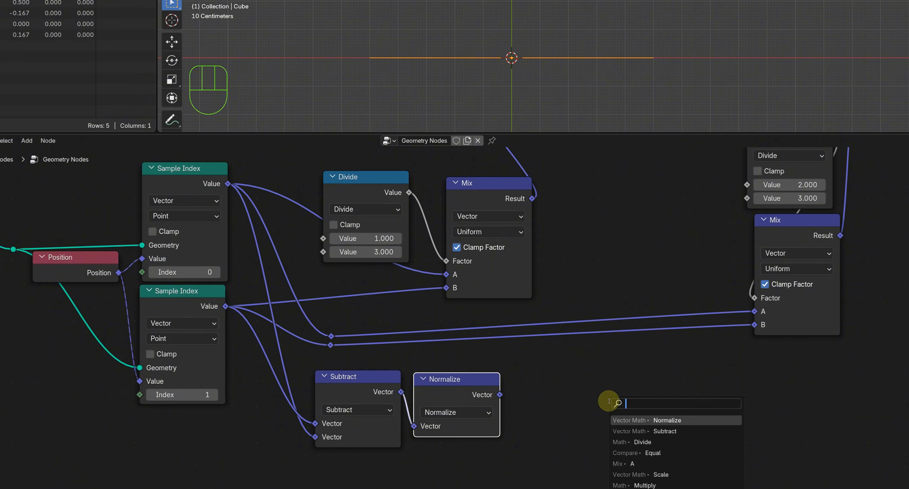
text(cro)
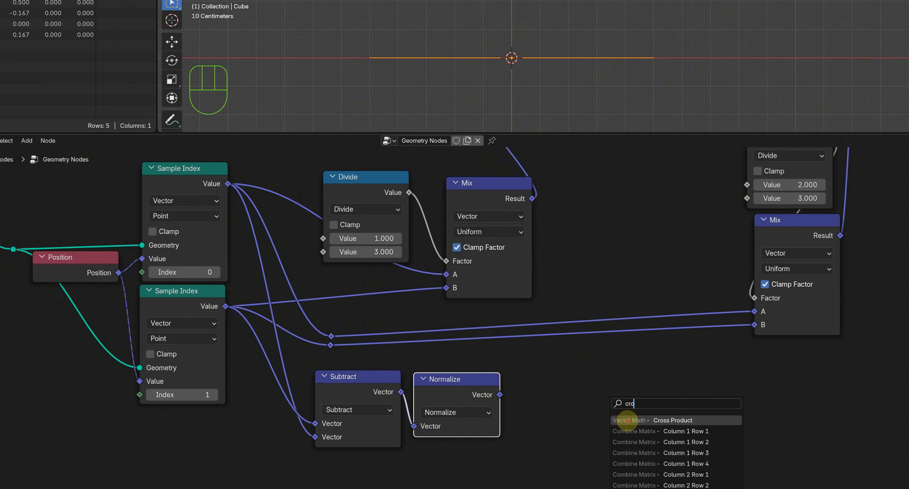
click(627, 421)
click(537, 410)
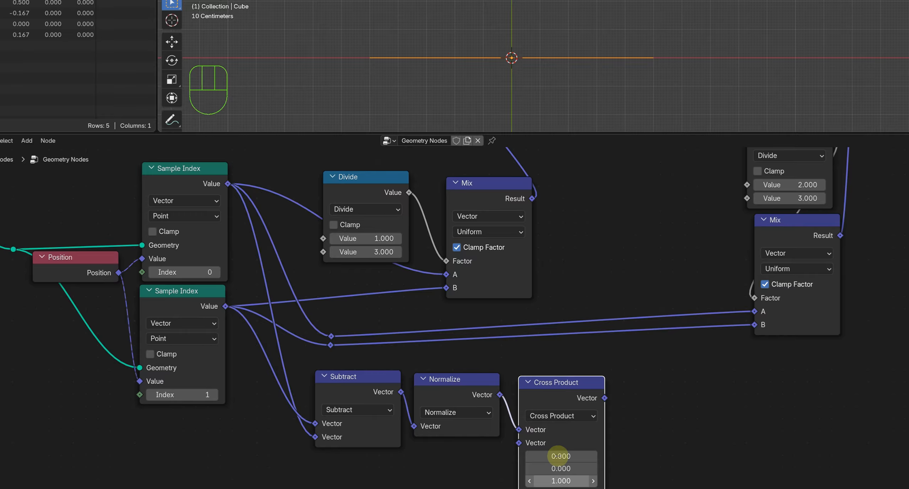
- Annotate the up vector and its components over the orbited line, erase the annotation and return to the top view
middle_drag(483, 82, 541, 93)
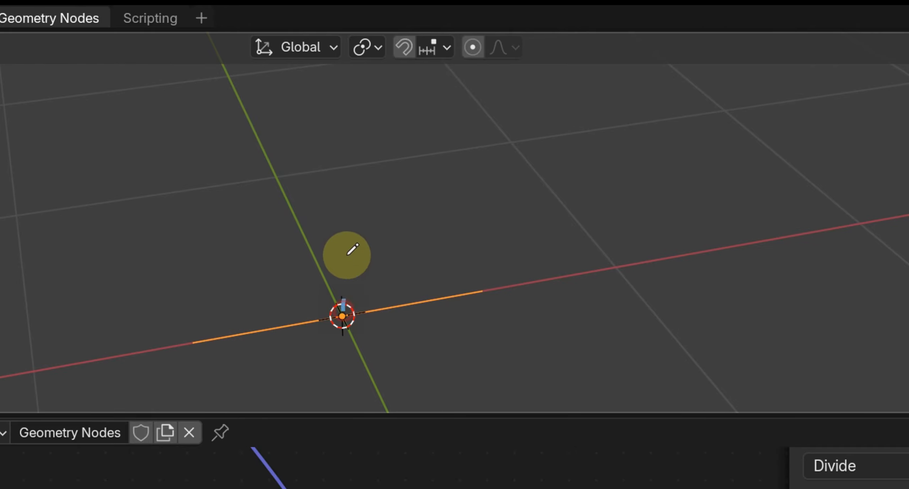
mouse_move(546, 85)
mouse_down()
mouse_move(552, 26)
mouse_move(587, 17)
mouse_up()
drag(592, 33, 589, 38)
drag(622, 18, 607, 34)
drag(622, 16, 624, 25)
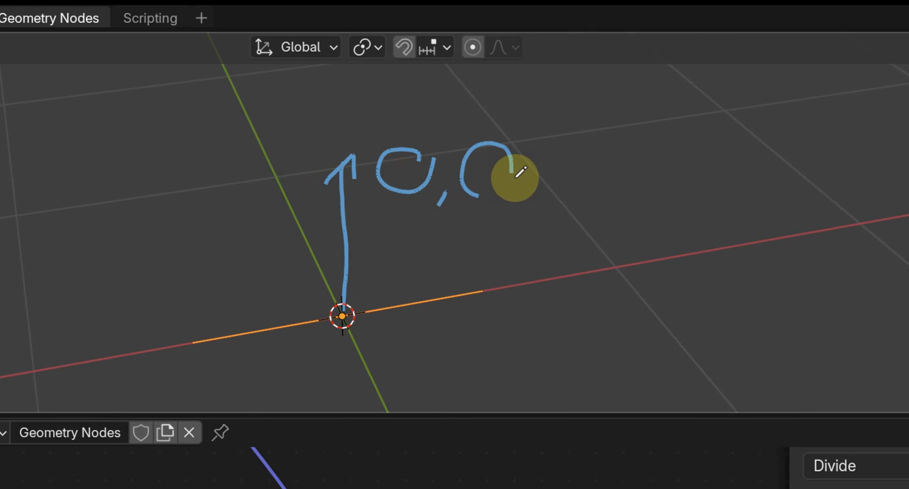
drag(515, 177, 500, 146)
drag(535, 180, 529, 203)
drag(561, 172, 587, 195)
middle_drag(443, 282, 532, 284)
drag(393, 336, 495, 362)
mouse_move(462, 330)
mouse_down()
mouse_move(515, 364)
mouse_move(452, 373)
mouse_up()
mouse_move(481, 339)
shift+middle_down()
mouse_move(460, 317)
mouse_move(560, 305)
shift+middle_up()
mouse_move(496, 96)
right_down()
mouse_move(332, 245)
mouse_move(495, 360)
right_up()
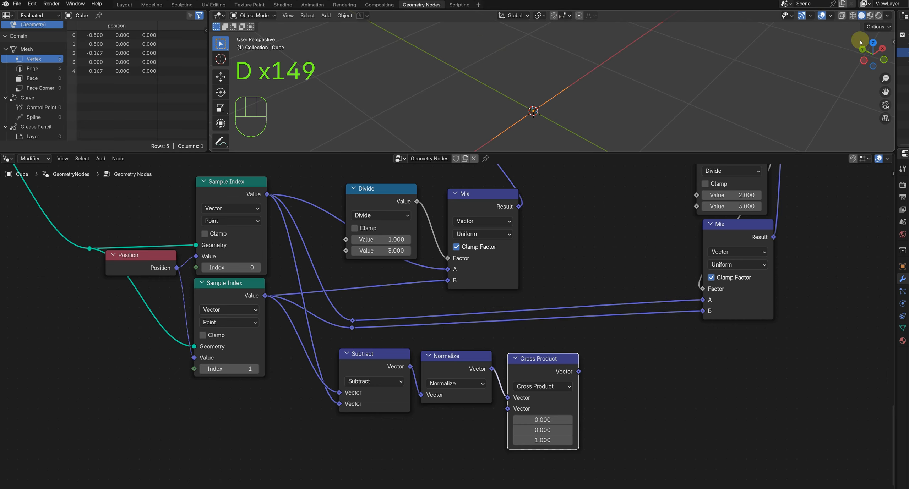
click(873, 43)
- Move the Cross Product node below the second Mix, and lower the third Index, Equal and Set Position nodes
middle_drag(607, 391, 576, 387)
drag(511, 368, 509, 367)
click(623, 360)
middle_drag(558, 373, 365, 414)
scroll(538, 377, down, 1)
drag(157, 390, 456, 398)
middle_drag(741, 256, 634, 327)
drag(538, 188, 568, 243)
drag(598, 268, 572, 381)
middle_drag(402, 443, 398, 362)
- Connect the Cross Product's Vector to the Offset of the third Set Position
drag(371, 394, 446, 360)
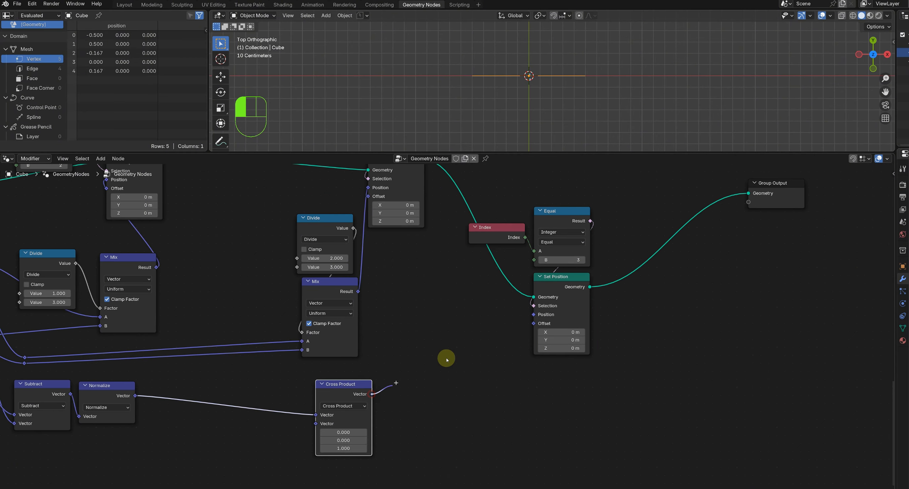
scroll(554, 110, down, 2)
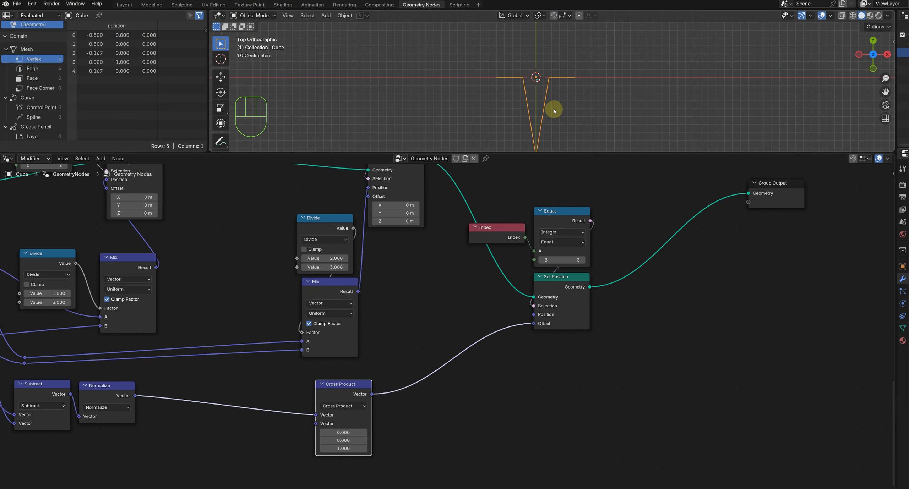
shift+middle_drag(552, 120, 557, 72)
- Duplicate the Subtract node with its incoming links, place the copy below it and change its operation to Distance
middle_drag(201, 387, 408, 324)
click(256, 322)
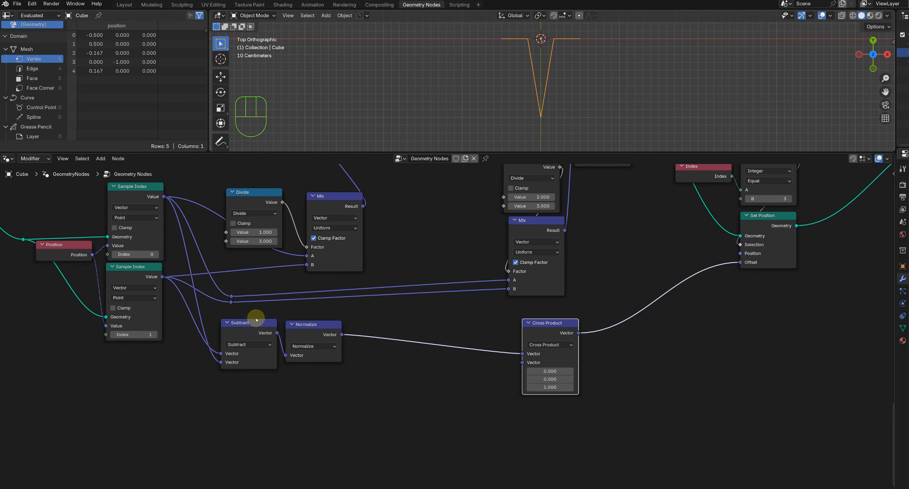
key(shift+ctrl+d)
click(250, 407)
middle_drag(324, 365, 337, 328)
scroll(284, 351, up, 4)
click(193, 392)
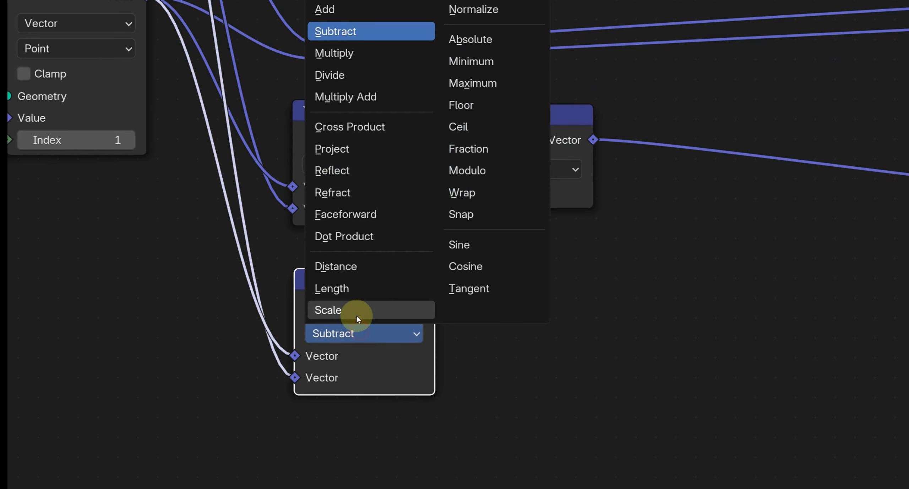
click(341, 266)
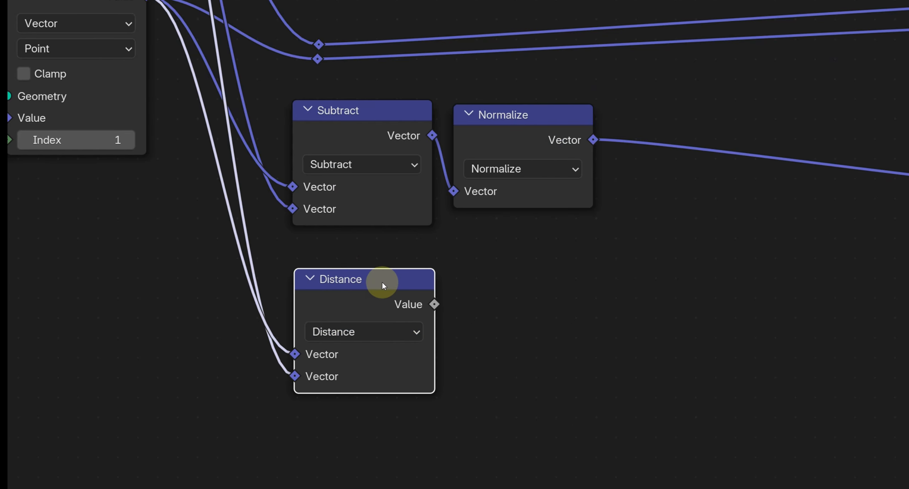
- Duplicate the framed a and h calculation nodes from the earlier curve setup and place the copies near the Distance node
scroll(303, 355, down, 14)
middle_drag(449, 278, 434, 332)
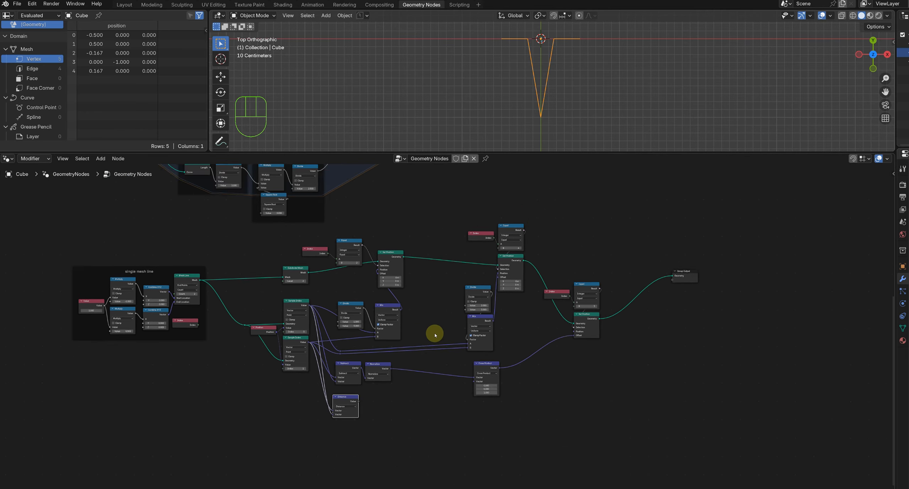
middle_drag(406, 171, 516, 293)
scroll(451, 345, up, 3)
drag(450, 345, 249, 265)
scroll(362, 298, down, 2)
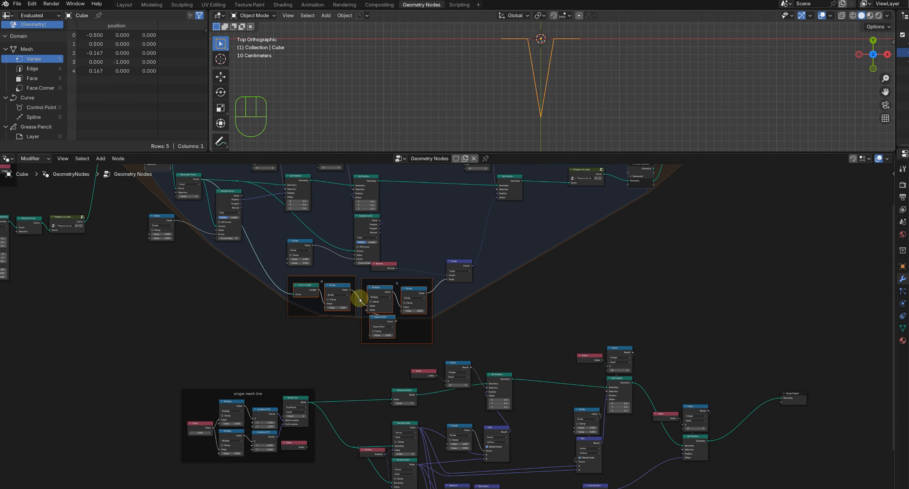
middle_drag(361, 298, 397, 170)
key(shift+d)
click(564, 415)
- Delete the copied Curve Length node from frame a and feed the Distance Value into its Divide node's first Value
scroll(393, 326, up, 8)
middle_drag(564, 415, 380, 288)
click(354, 266)
key(x)
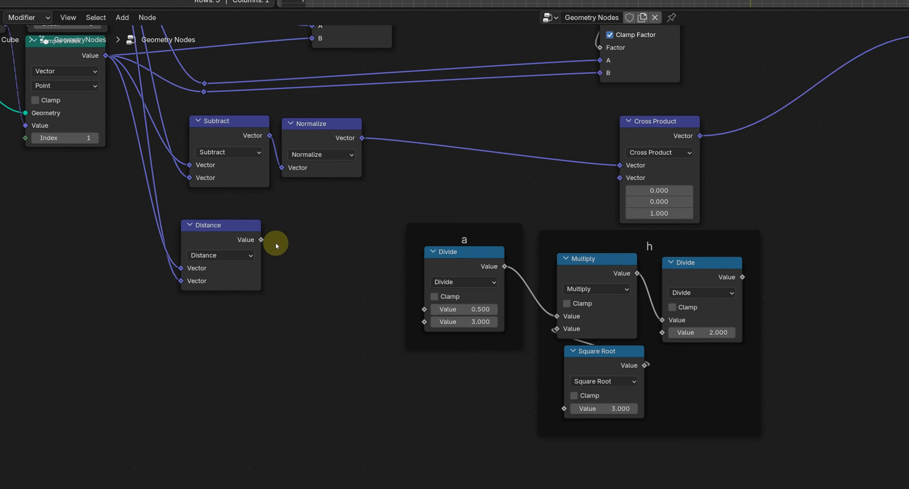
drag(417, 305, 424, 309)
- Insert a copy of the Normalize node between Cross Product and the third Set Position, and change its operation to Scale
middle_drag(645, 229, 504, 308)
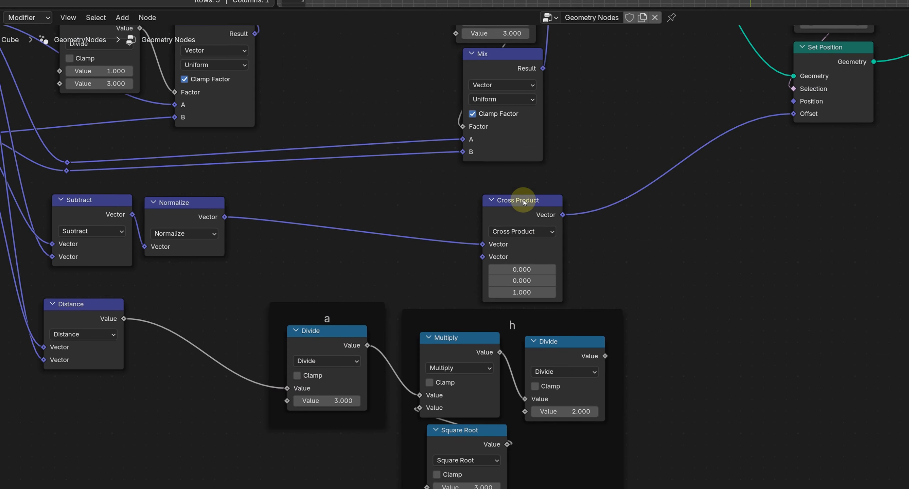
click(517, 199)
key(shift+d)
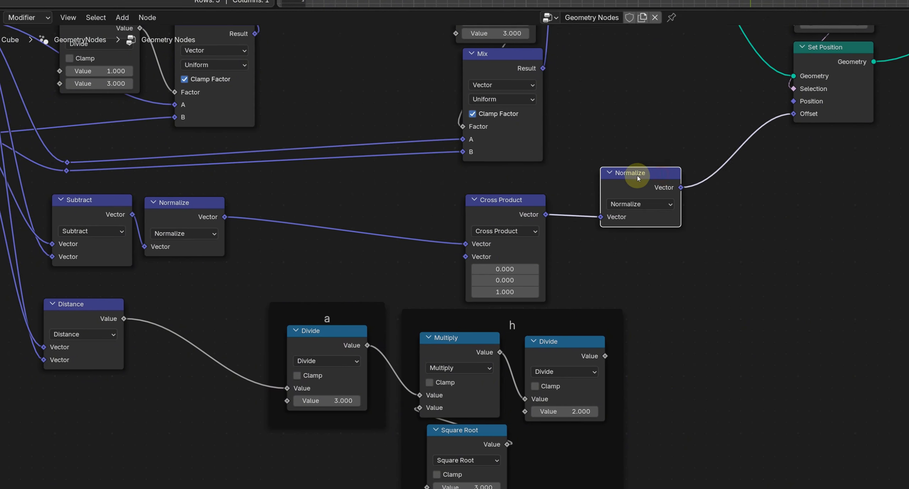
click(721, 236)
click(710, 253)
click(707, 455)
- Connect the Value of frame h's Divide node to the Scale input of the Scale node, and check the resulting line
drag(605, 356, 687, 281)
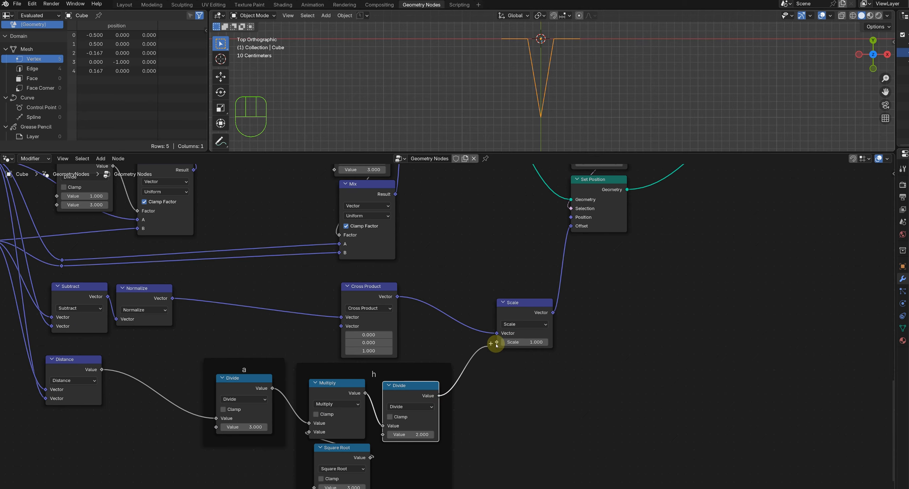
scroll(558, 65, up, 1)
scroll(562, 96, up, 2)
shift+middle_drag(560, 67, 559, 85)
scroll(562, 95, up, 2)
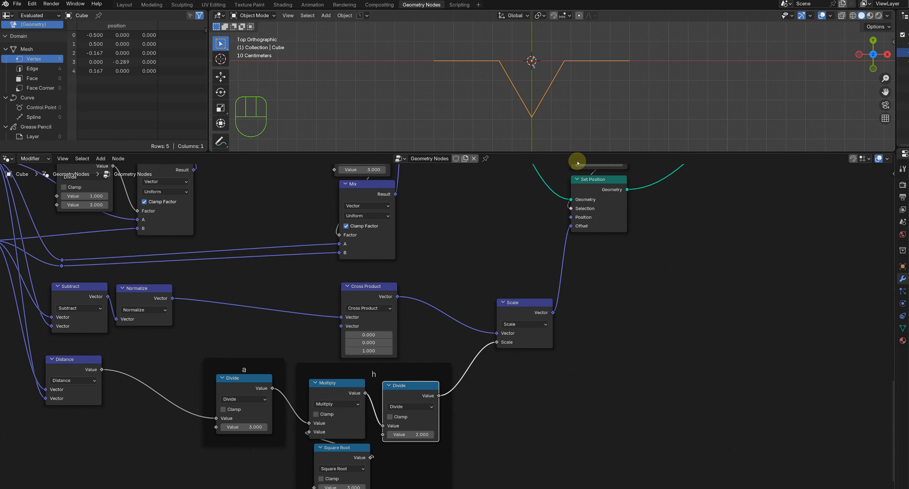
- Group the Subtract, Normalize, Cross Product, Distance and Scale nodes with the a and h frames in a new frame
scroll(406, 400, down, 3)
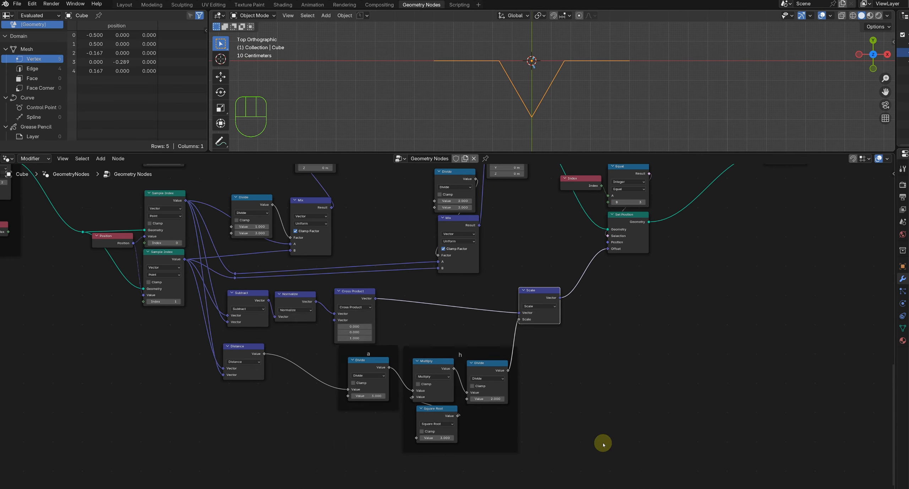
drag(603, 442, 228, 299)
key(ctrl+j)
drag(387, 285, 395, 301)
middle_drag(528, 329, 438, 429)
- Stack the third Index node above its Equal node and nudge the second Divide node
drag(492, 283, 539, 250)
middle_drag(539, 250, 578, 234)
drag(396, 278, 400, 278)
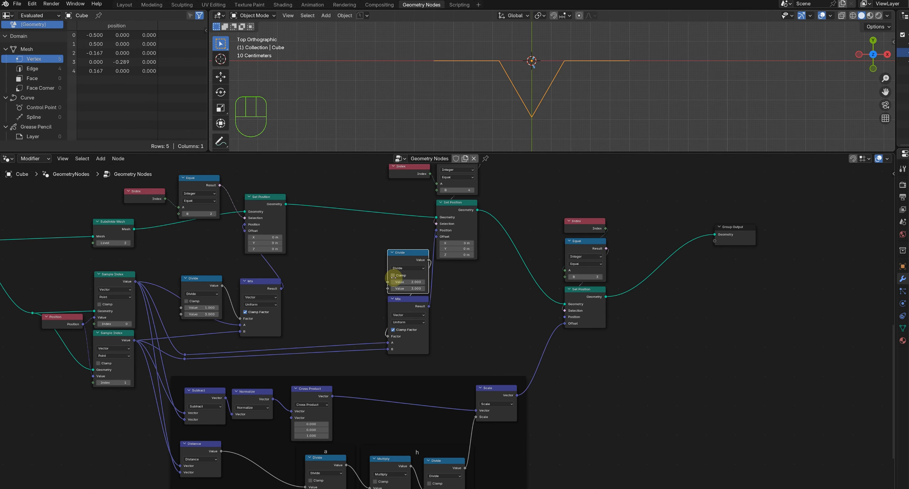
- Shift the single mesh line frame back, add a For Each Element zone before Subdivide Mesh, and set its domain to Edge
scroll(400, 278, down, 3)
drag(228, 241, 141, 258)
middle_drag(298, 292, 316, 280)
click(258, 291)
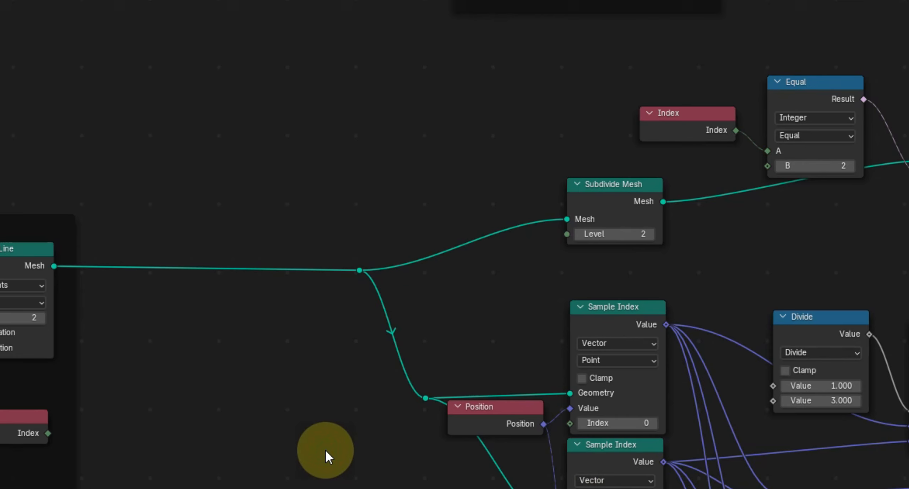
key(shift+a)
text(for)
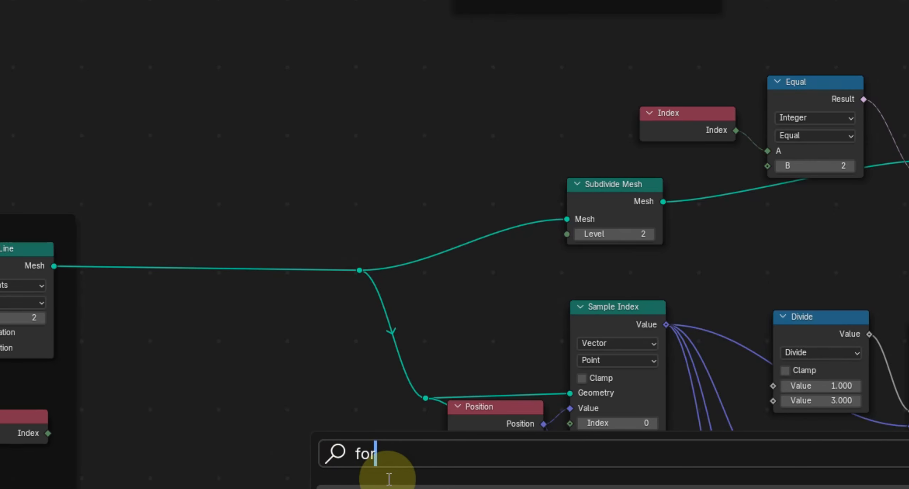
key(Return)
click(345, 134)
click(312, 160)
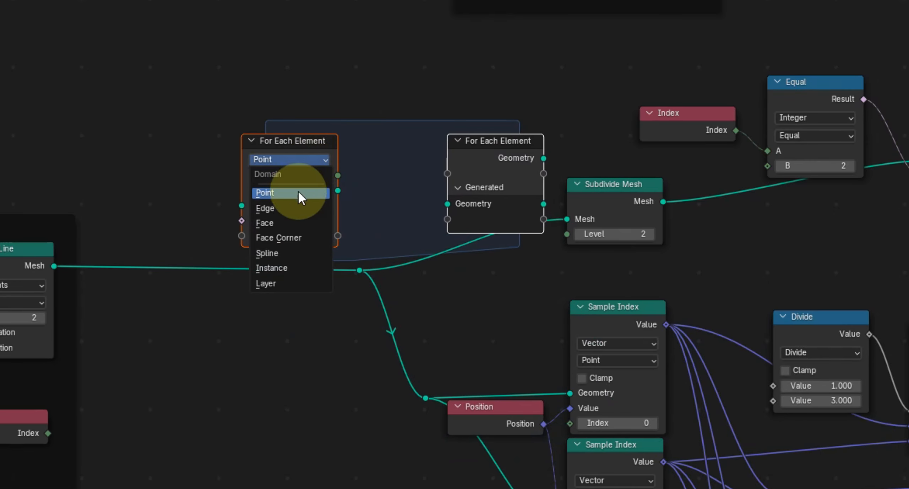
click(293, 207)
- Stretch the For Each Element zone around the subdivision nodes and wire it between Mesh Line and Group Output using Element and generated Geometry
drag(481, 158, 908, 139)
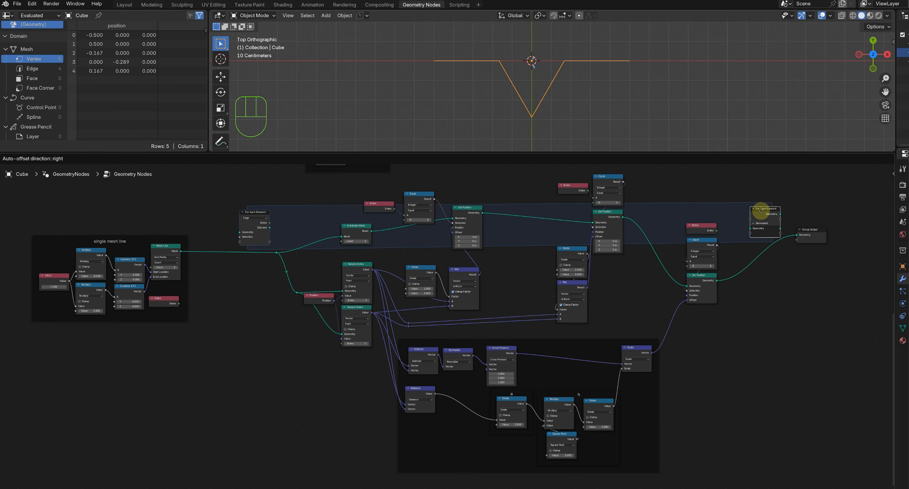
drag(761, 211, 750, 210)
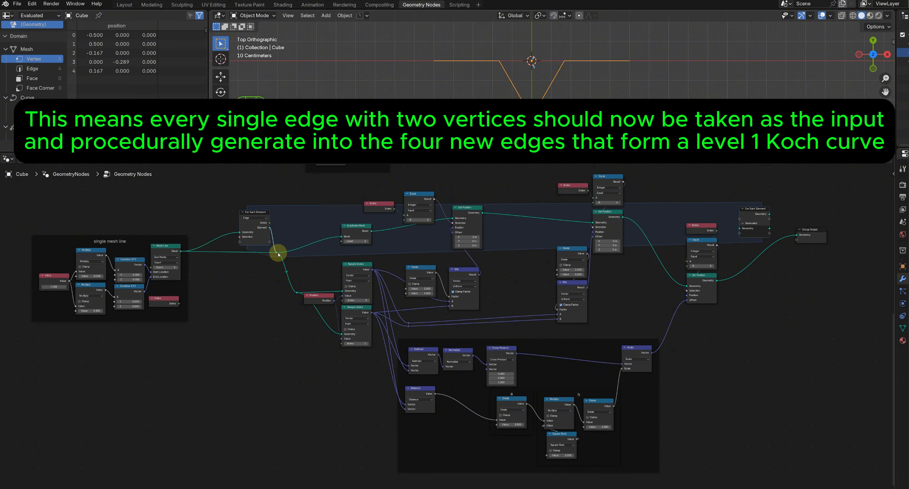
drag(278, 254, 277, 253)
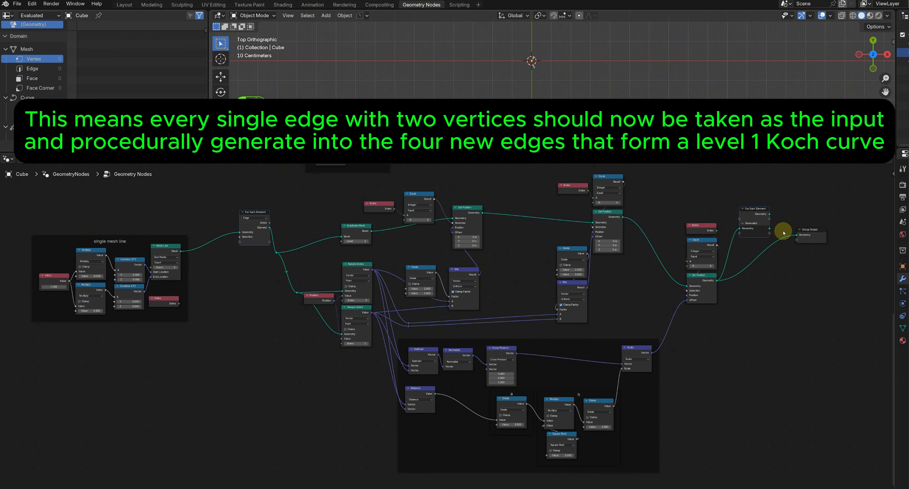
drag(784, 234, 807, 240)
scroll(722, 348, down, 1)
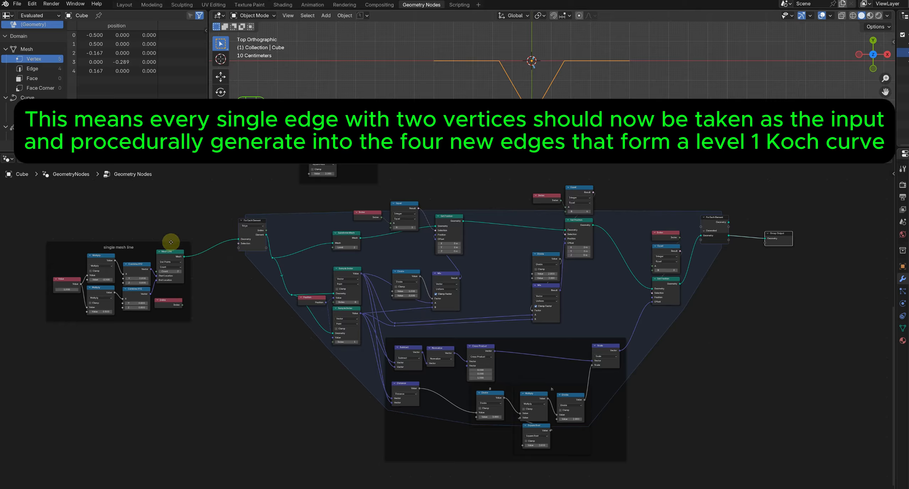
- Move the single mesh line frame farther away from the For Each Element zone
drag(171, 242, 121, 226)
scroll(259, 290, down, 7)
scroll(262, 301, up, 7)
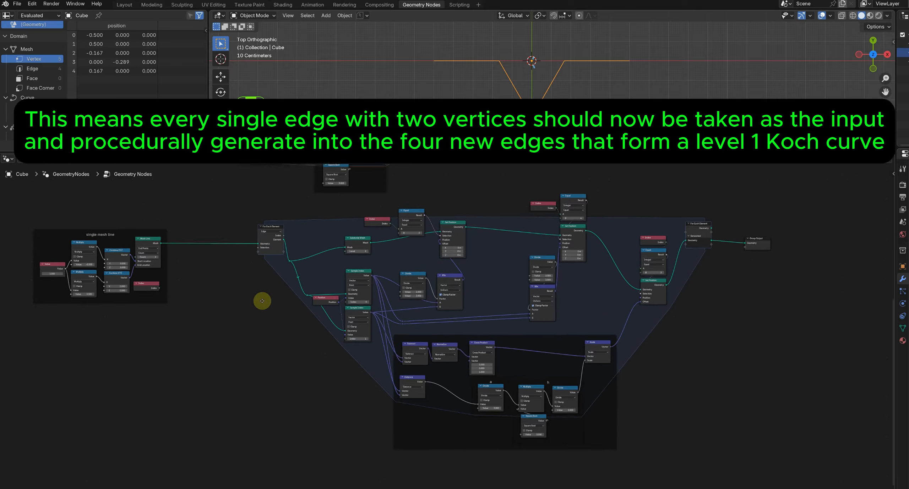
middle_drag(242, 294, 241, 313)
scroll(241, 313, down, 1)
- Select the entire mesh line node setup and move it further below the curve setup
drag(809, 467, 51, 216)
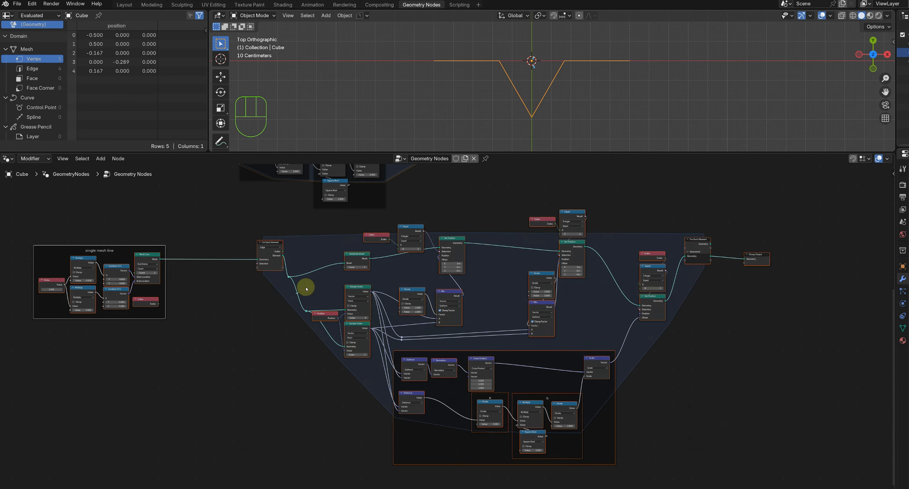
scroll(489, 361, down, 3)
middle_drag(489, 361, 491, 300)
key(g)
click(487, 333)
scroll(287, 321, up, 3)
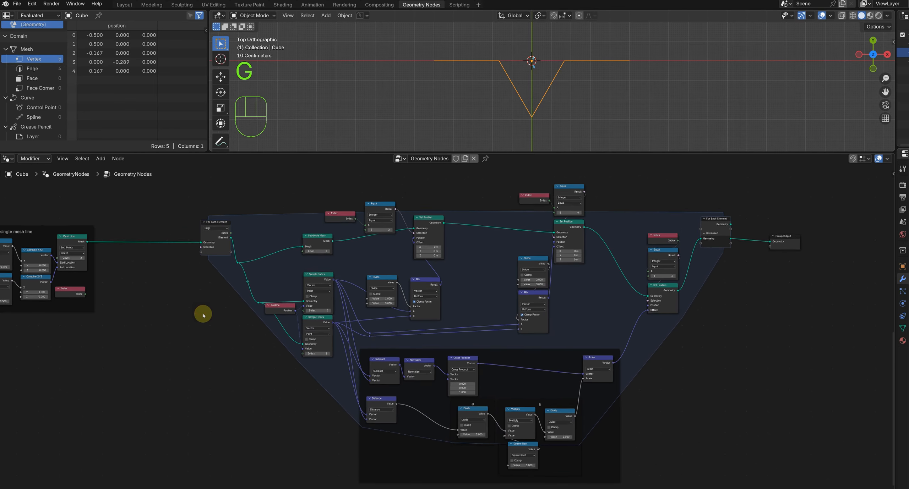
- Wrap the For Each Element zone in a Repeat zone wired between Mesh Line and Group Output
key(shift+a)
text(rep)
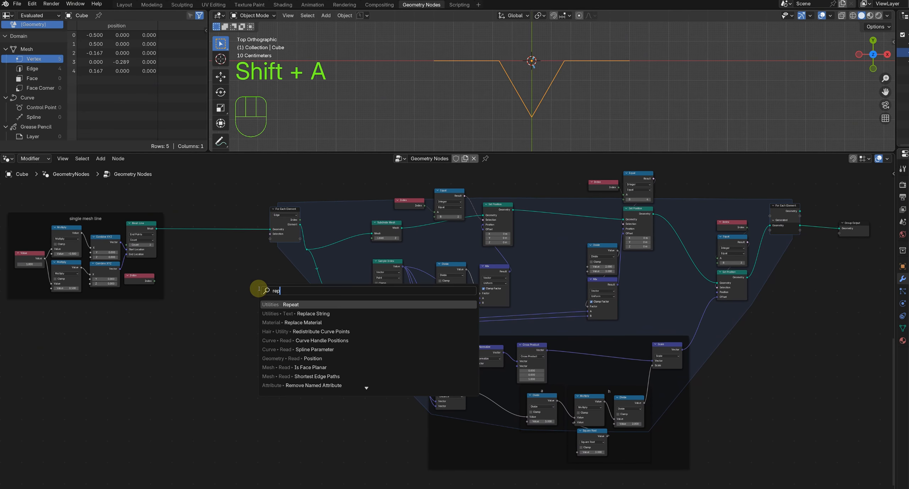
click(294, 304)
click(278, 300)
drag(266, 296, 270, 229)
middle_drag(284, 267, 212, 268)
mouse_move(227, 200)
mouse_down()
mouse_move(755, 205)
mouse_move(791, 227)
mouse_up()
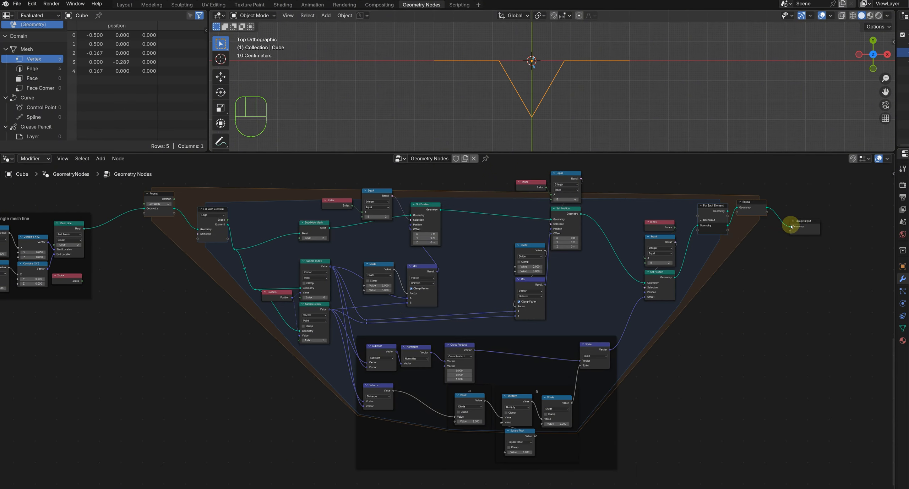
- Set the Repeat zone's iterations to 5
click(171, 204)
click(170, 204)
click(171, 205)
click(171, 204)
- Move the Scale node farther from Cross Product to free up space after frame h
scroll(406, 358, up, 8)
middle_drag(584, 401, 405, 357)
drag(487, 309, 592, 300)
middle_drag(467, 409, 466, 350)
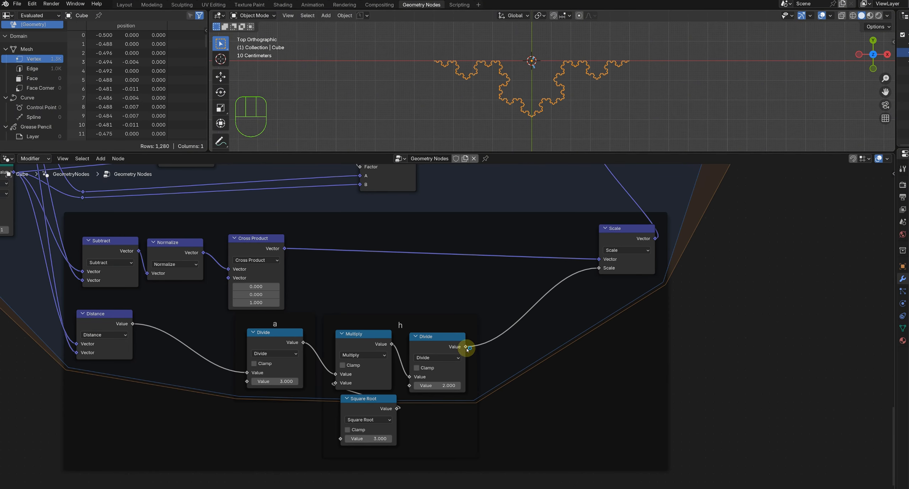
- Add a Float Switch node beside frame h with False set to 1 and True set to -1
scroll(466, 348, up, 2)
middle_drag(521, 346, 519, 330)
key(shift+a)
text(sw)
click(547, 346)
click(563, 294)
click(585, 324)
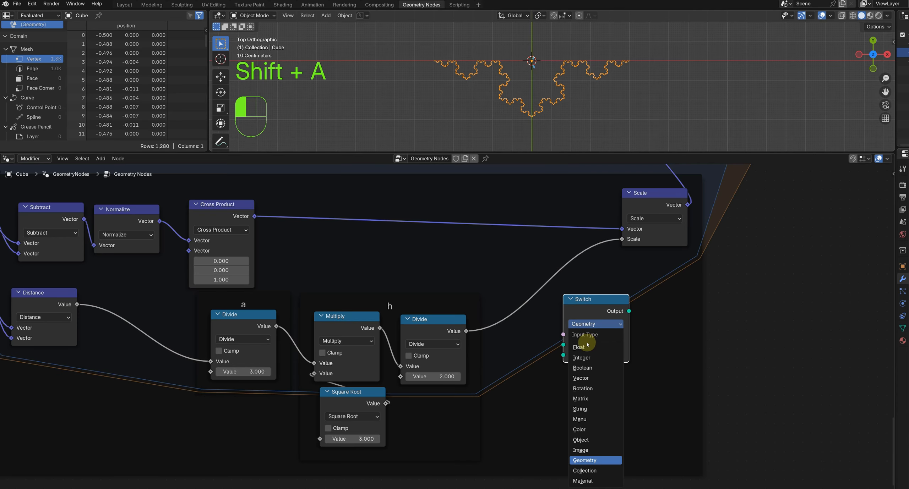
click(586, 347)
click(594, 356)
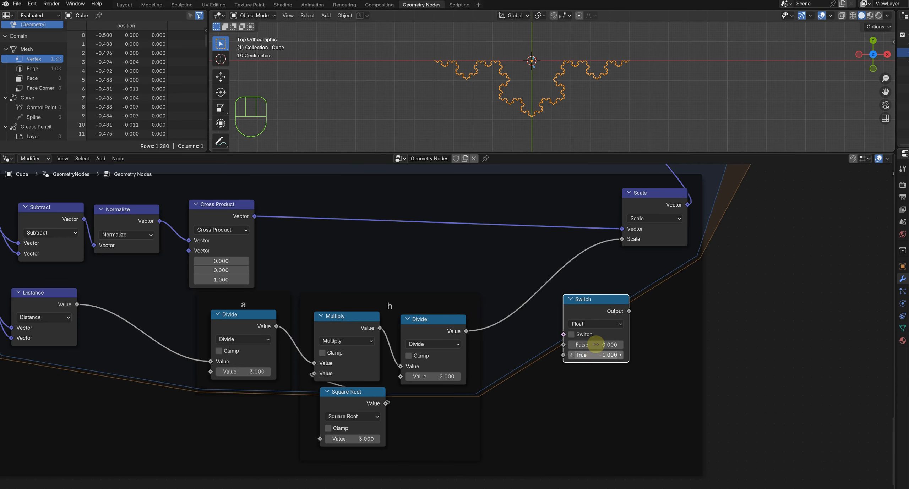
key(Return)
drag(613, 314, 557, 362)
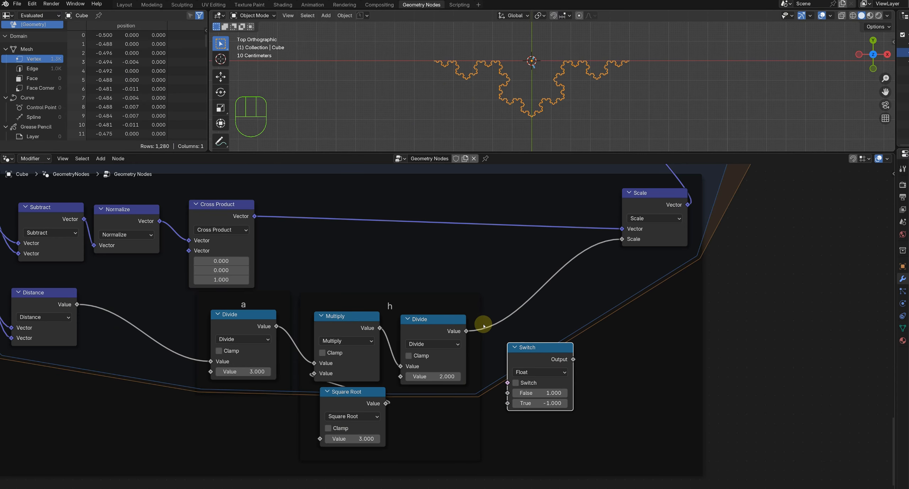
- Insert a Multiply node between frame h's Divide and the Scale input, with the Switch output as its second value
drag(471, 334, 604, 314)
text(mult)
key(Return)
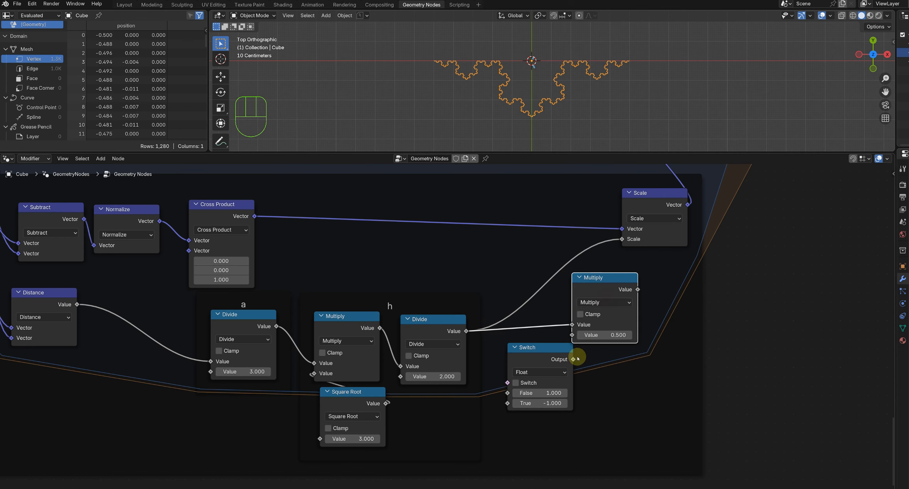
key(ctrl+z)
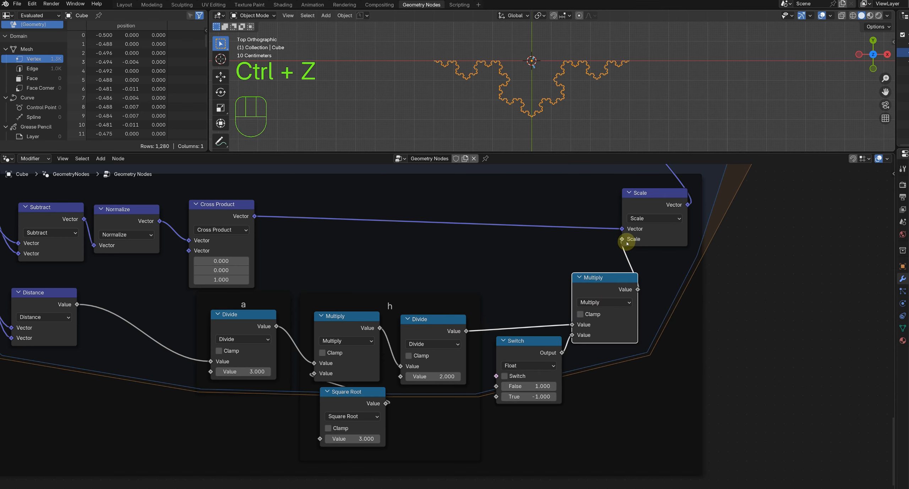
drag(604, 315, 527, 297)
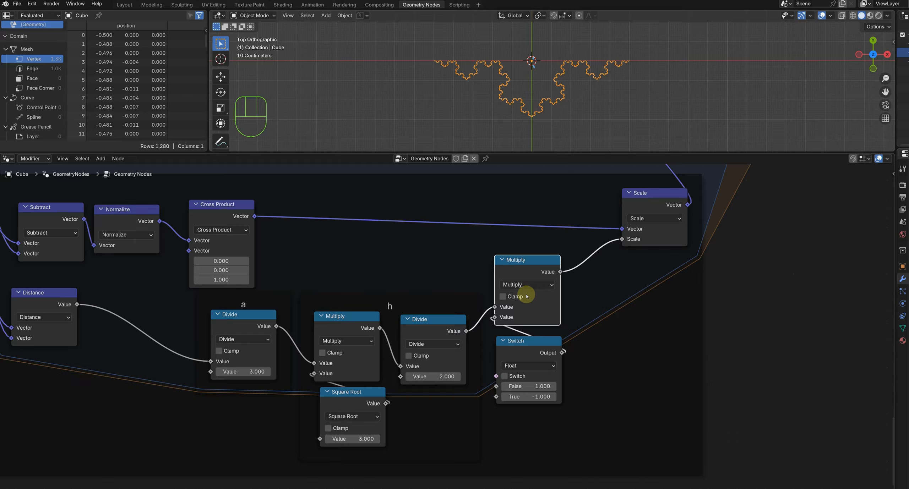
- Enable the Switch node's condition to flip the curve, and place the node directly beneath Multiply
click(505, 376)
click(523, 341)
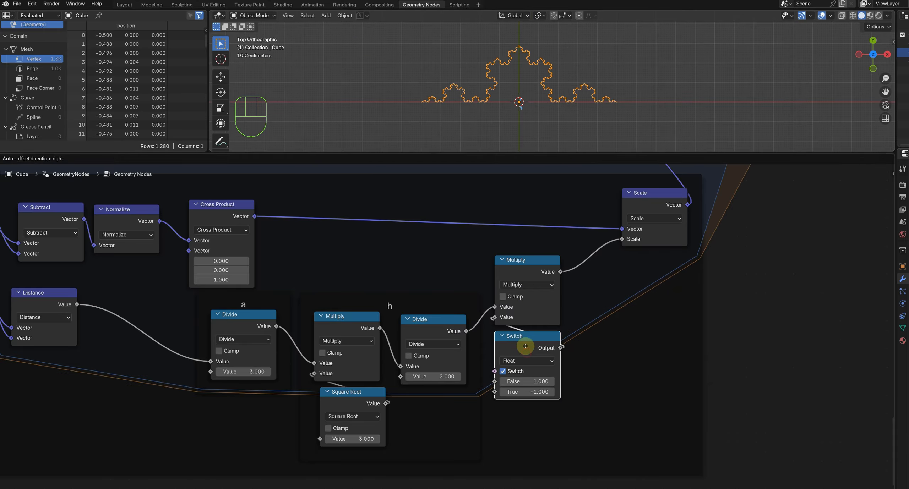
key(Home)
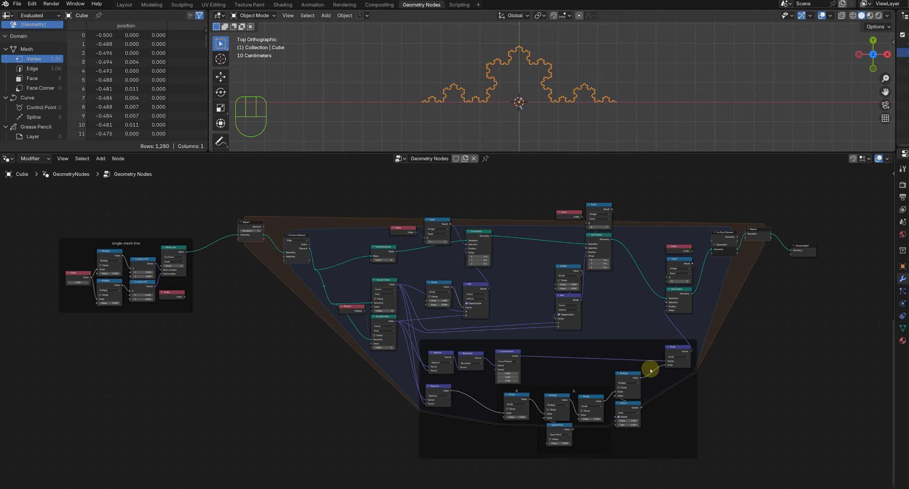
middle_drag(650, 369, 650, 369)
scroll(546, 394, up, 1)
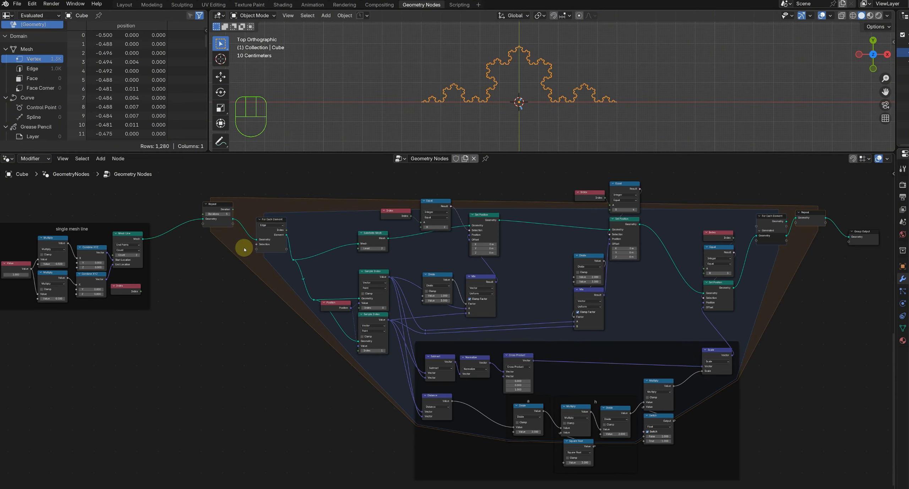
- Move the single mesh line frame away from the Repeat zone and add a Mesh Circle node between them
drag(146, 226, 106, 210)
middle_drag(180, 256, 423, 284)
scroll(422, 333, up, 9)
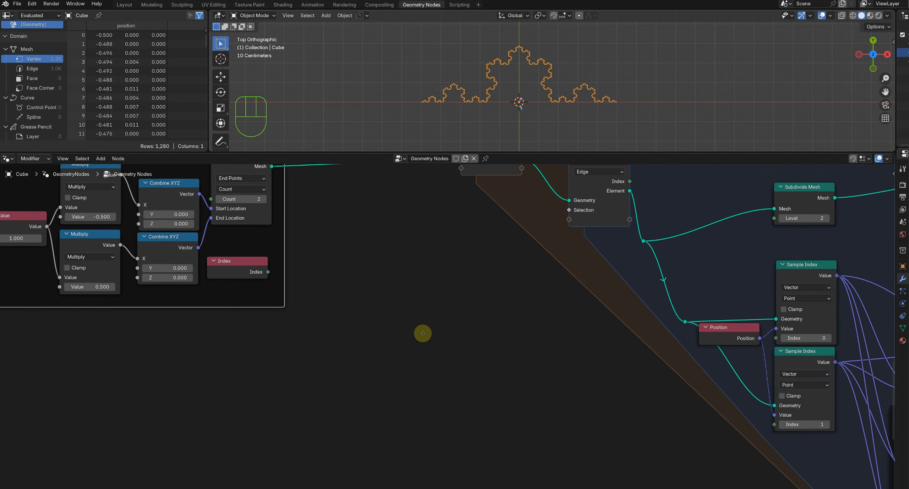
middle_drag(353, 241, 456, 344)
click(457, 345)
key(shift+a)
text(mesh)
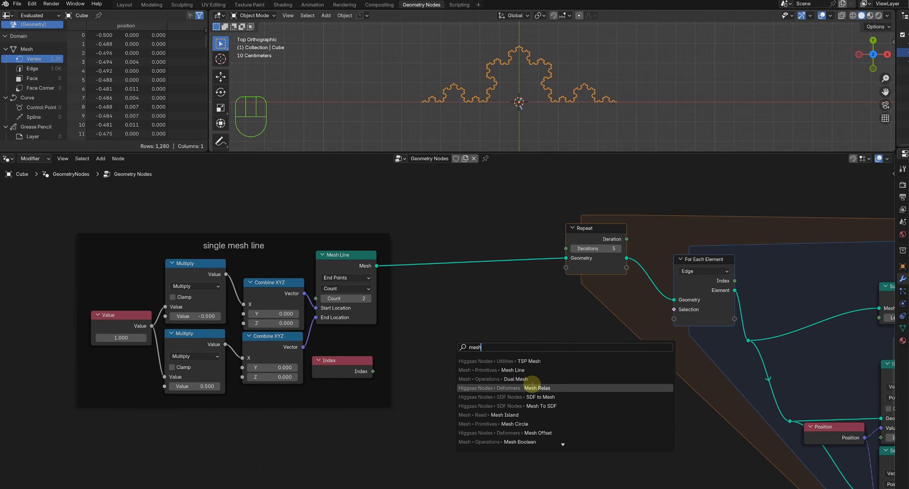
click(515, 424)
click(455, 344)
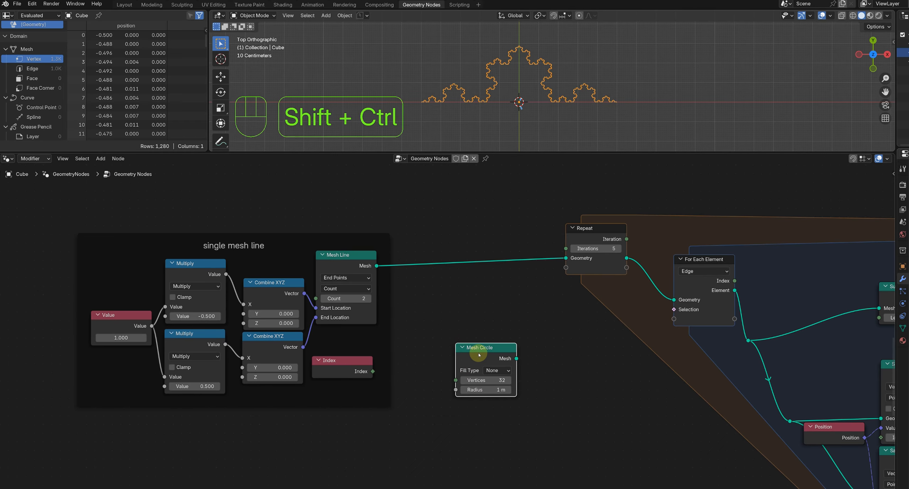
- Preview the Mesh Circle with a Viewer and set its vertices to 3
ctrl+shift+click(479, 354)
scroll(552, 79, down, 1)
scroll(557, 63, down, 6)
key(Return)
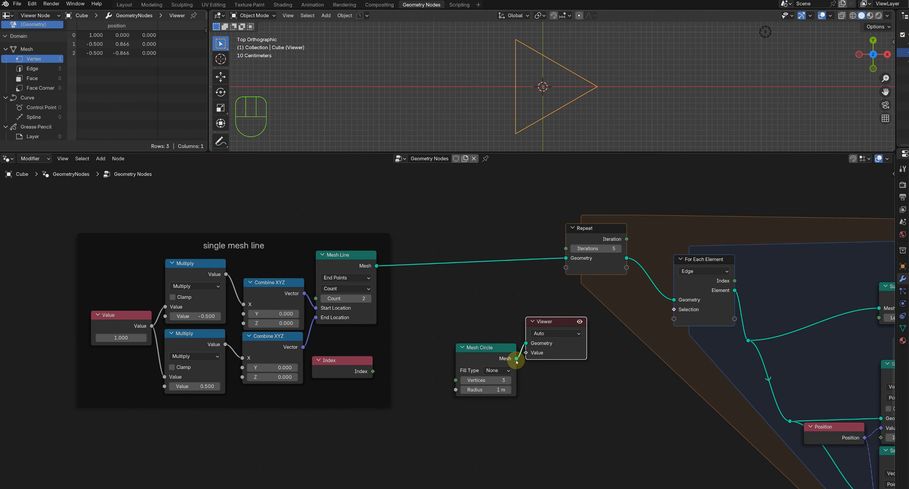
- Connect Mesh Circle to the Repeat zone's Geometry input in place of Mesh Line, and delete the Viewer node
drag(563, 259, 565, 258)
drag(563, 326, 581, 338)
key(Delete)
scroll(597, 288, up, 3)
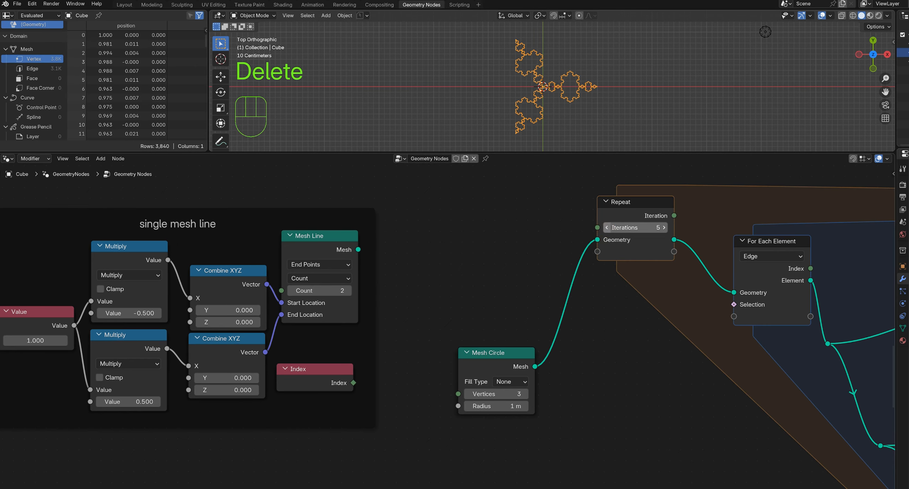
- Lower the Repeat iterations to 0 and set the Mesh Circle's vertices to 4
click(606, 227)
click(606, 227)
click(606, 227)
click(606, 228)
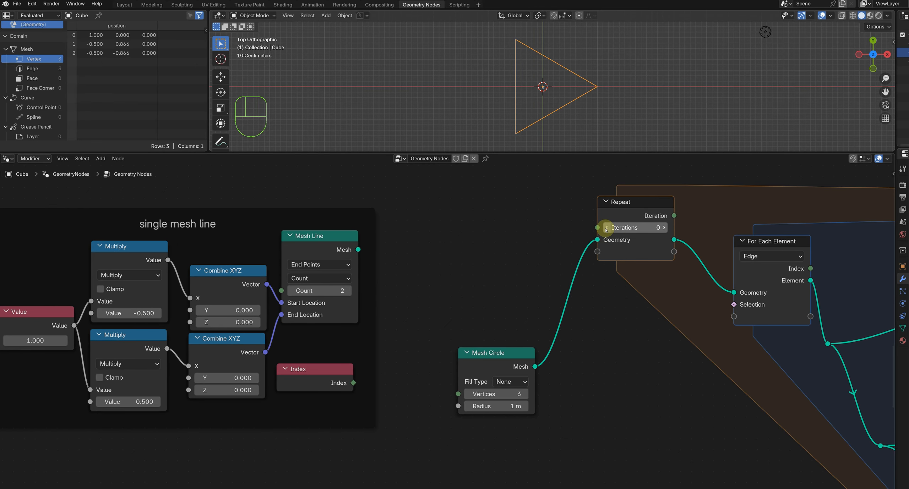
click(524, 394)
- Raise the Repeat iterations to 5 for the four-sided circle
click(665, 228)
click(665, 227)
click(665, 227)
click(665, 228)
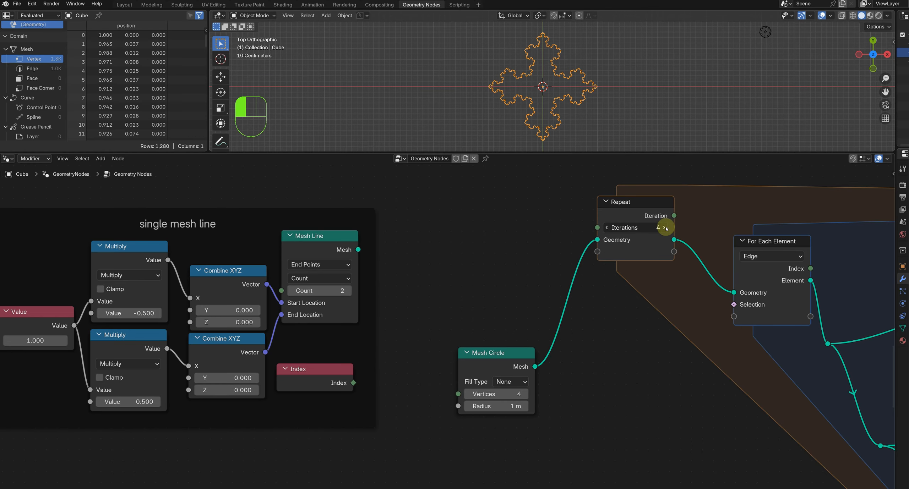
click(665, 229)
- Disable the Switch node's condition below Multiply to reverse the direction of the peaks
middle_drag(650, 323, 581, 406)
scroll(440, 280, down, 4)
click(556, 420)
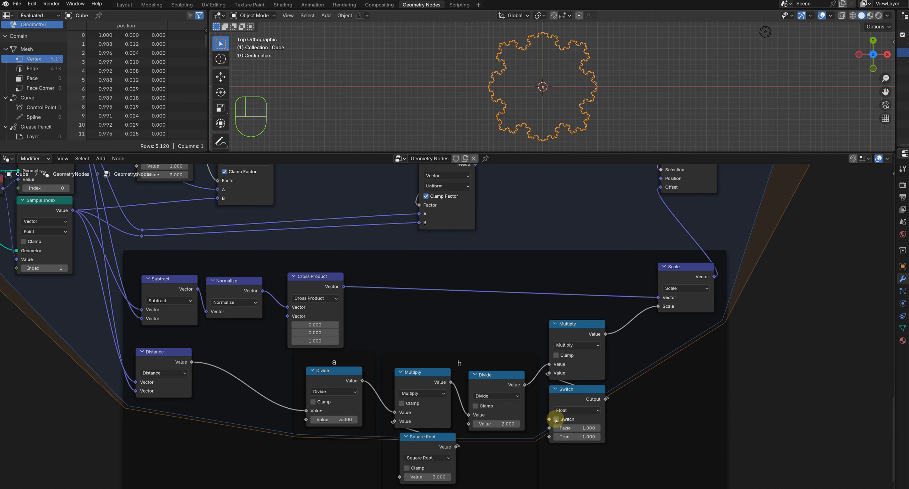
- Bring the Repeat zone's iterations back down to 0
middle_drag(233, 327, 497, 394)
middle_drag(102, 237, 501, 438)
scroll(473, 345, up, 3)
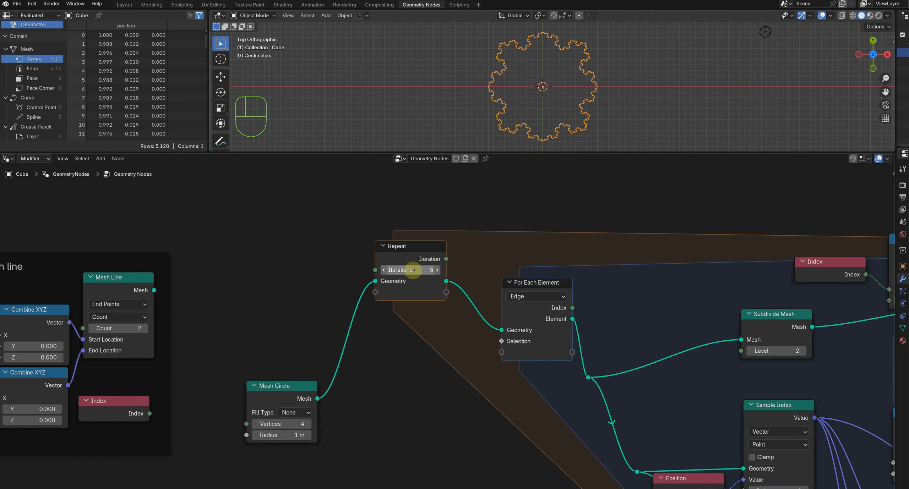
click(384, 271)
click(384, 270)
click(384, 270)
click(384, 271)
scroll(423, 348, down, 2)
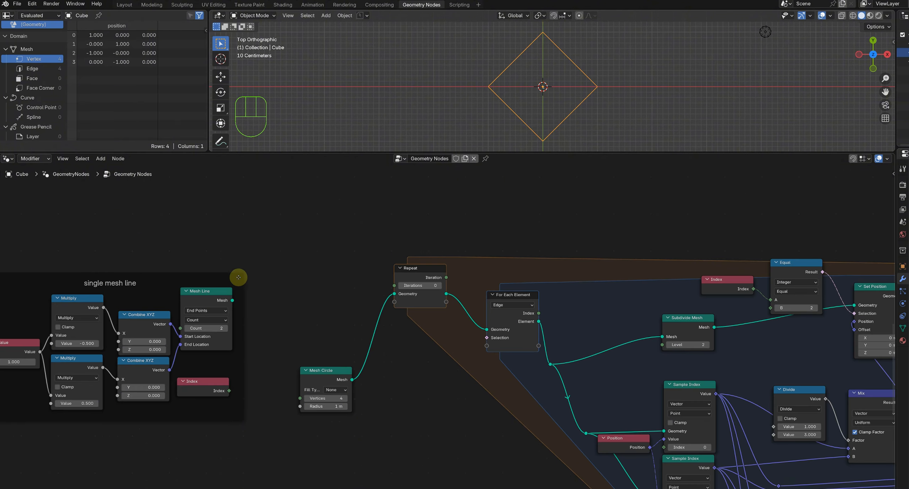
- Move the single mesh line frame to just above the Mesh Circle node
drag(237, 278, 351, 209)
scroll(447, 332, down, 3)
middle_drag(635, 379, 435, 323)
scroll(469, 311, up, 1)
scroll(759, 450, down, 13)
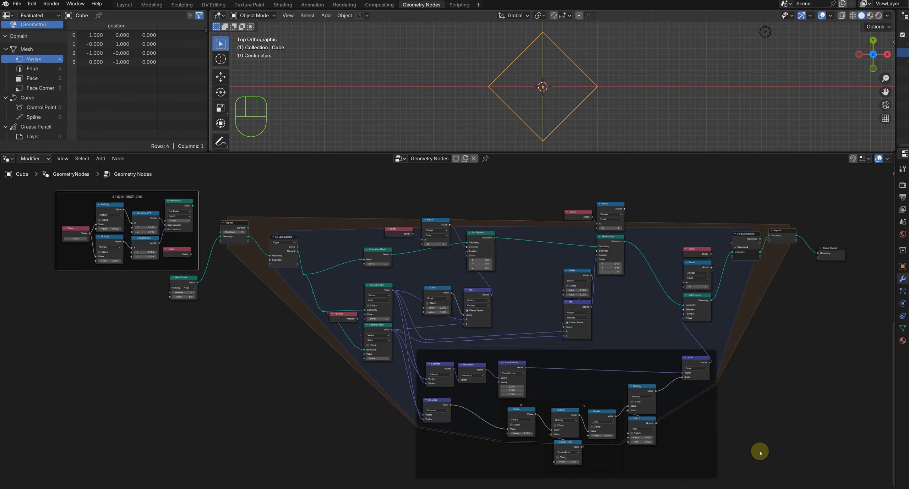
- Maximize the node editor, select the whole mesh setup, and reposition it beneath the curve setup
middle_drag(529, 278, 606, 335)
scroll(600, 336, up, 3)
ctrl+scroll(600, 335, down, 1)
key(ctrl+space)
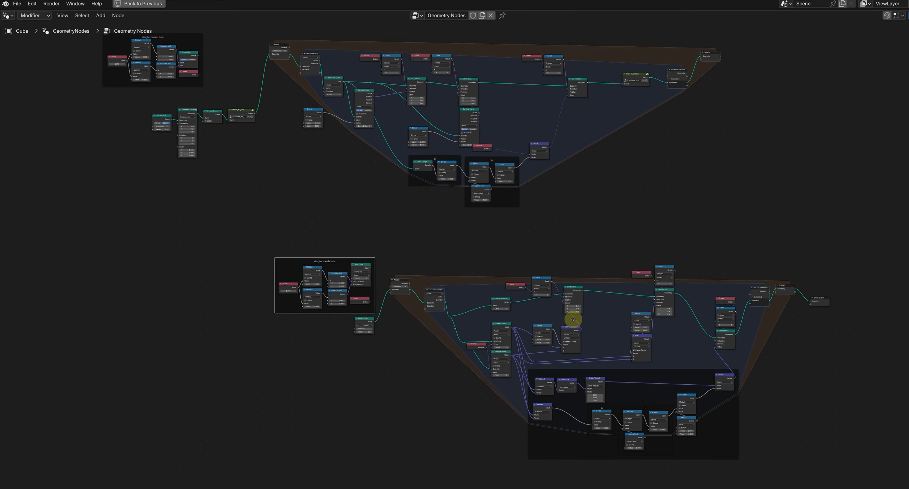
scroll(548, 329, up, 1)
drag(198, 249, 792, 484)
key(g)
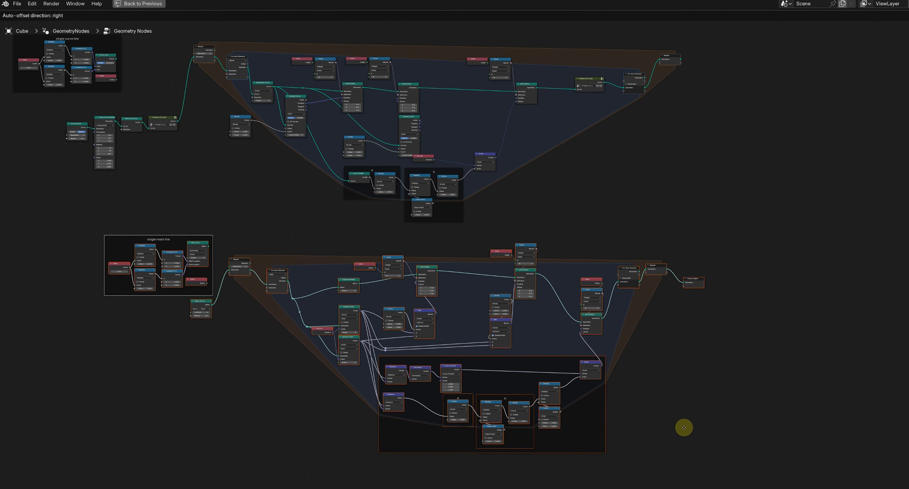
click(670, 418)
scroll(592, 368, up, 2)
scroll(657, 386, down, 1)
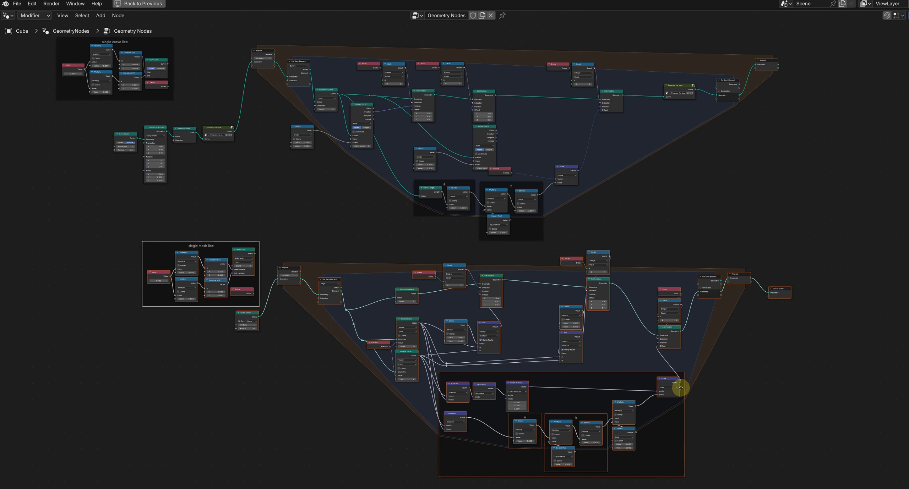